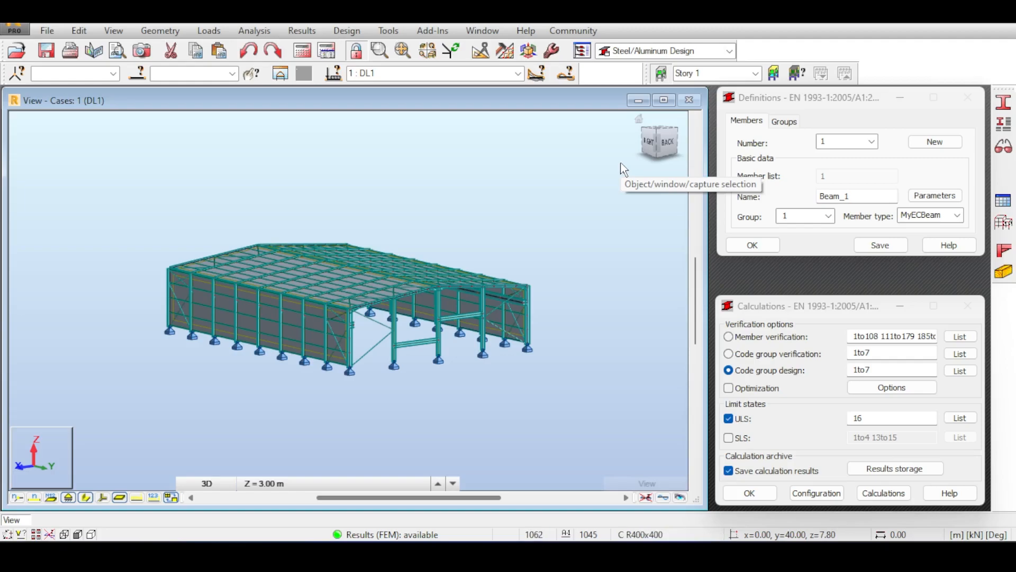
Step: Examine the steel hall model from several angles, including its roof beams, columns, bracing and supports
scroll(461, 276, up, 5)
scroll(376, 233, up, 3)
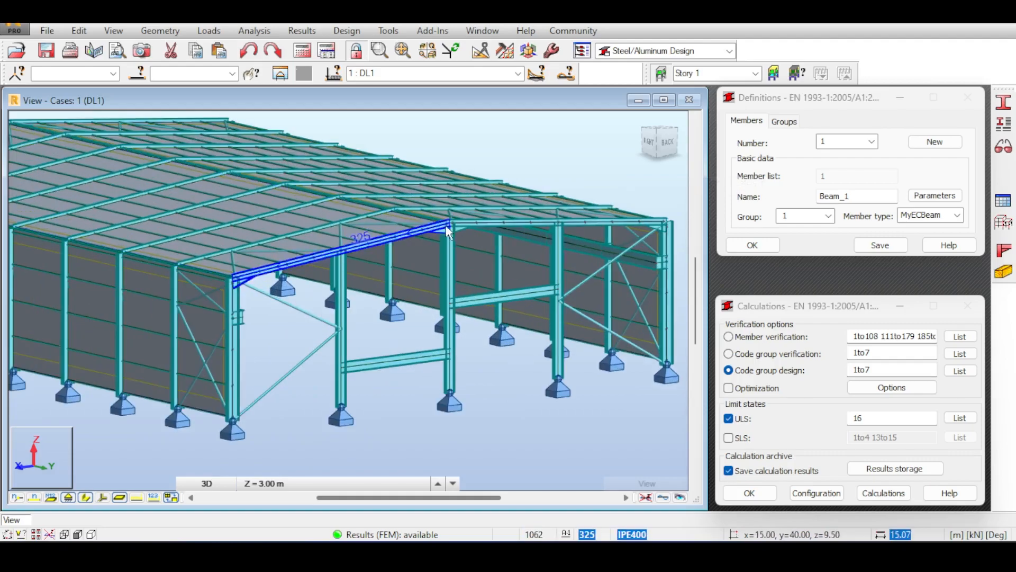
middle_drag(453, 224, 405, 196)
middle_drag(441, 156, 480, 195)
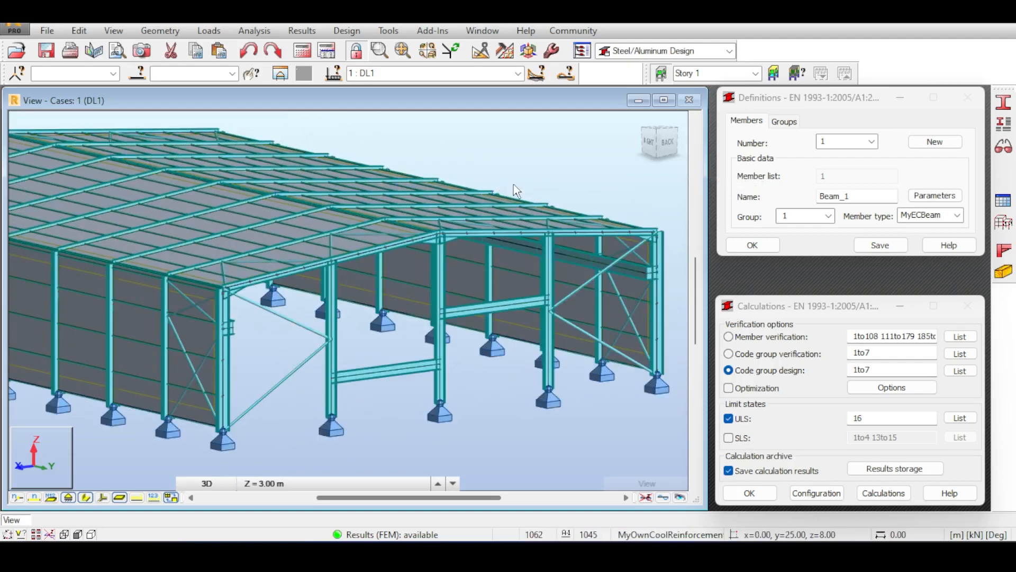
click(657, 144)
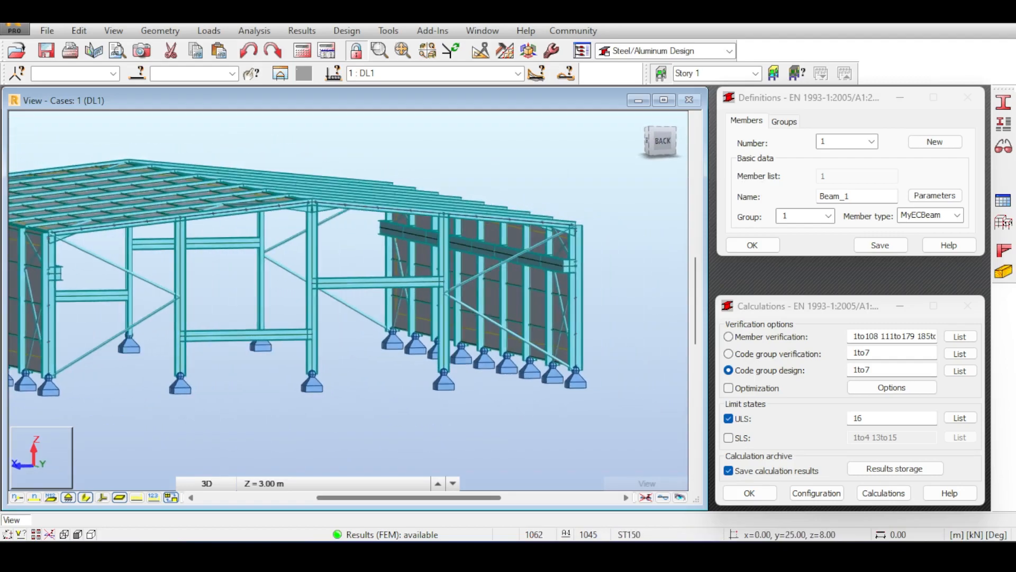
drag(658, 144, 687, 162)
shift+middle_drag(472, 185, 459, 207)
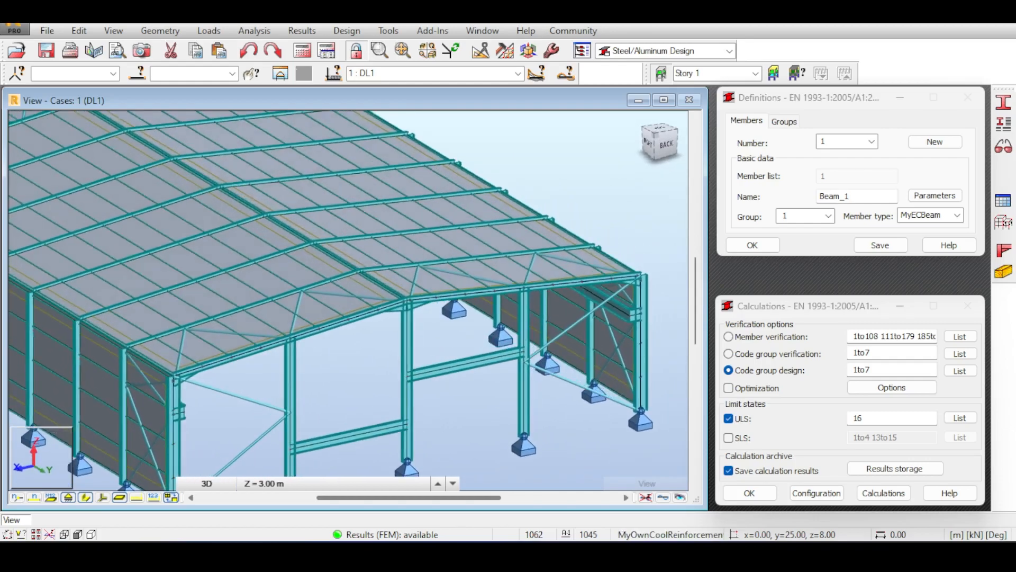
scroll(469, 196, down, 6)
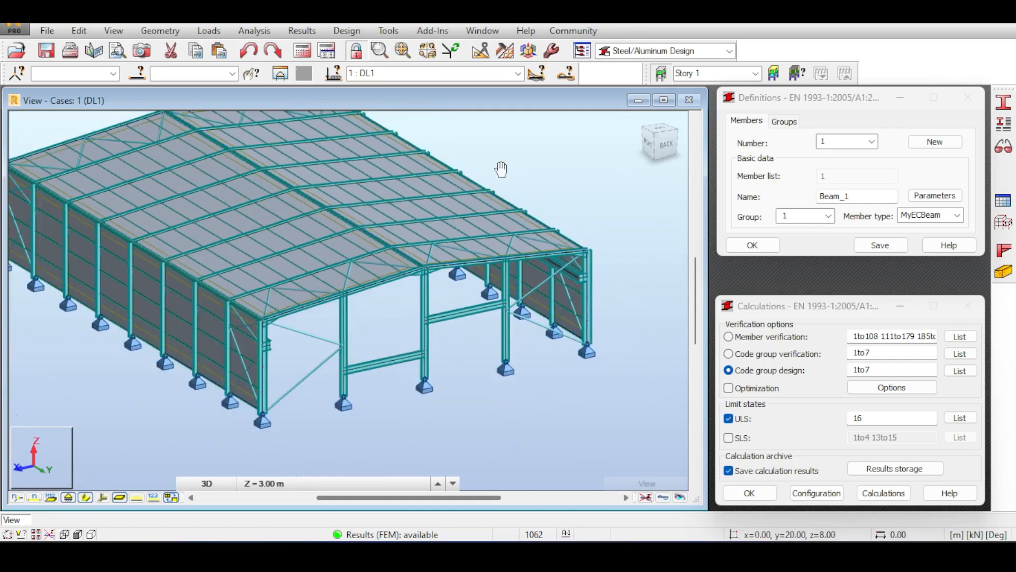
drag(656, 150, 661, 145)
middle_drag(528, 169, 520, 177)
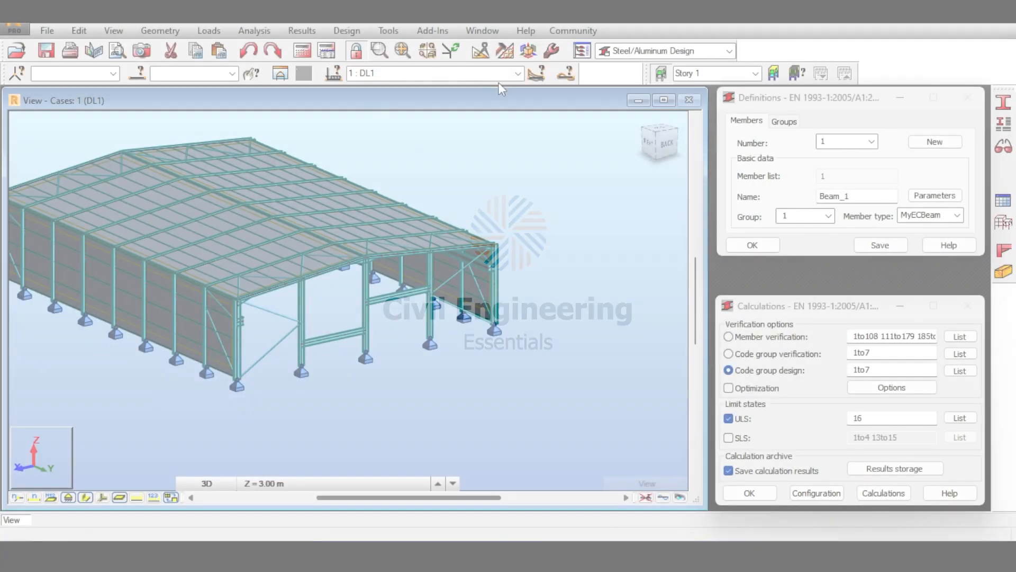
scroll(254, 177, up, 4)
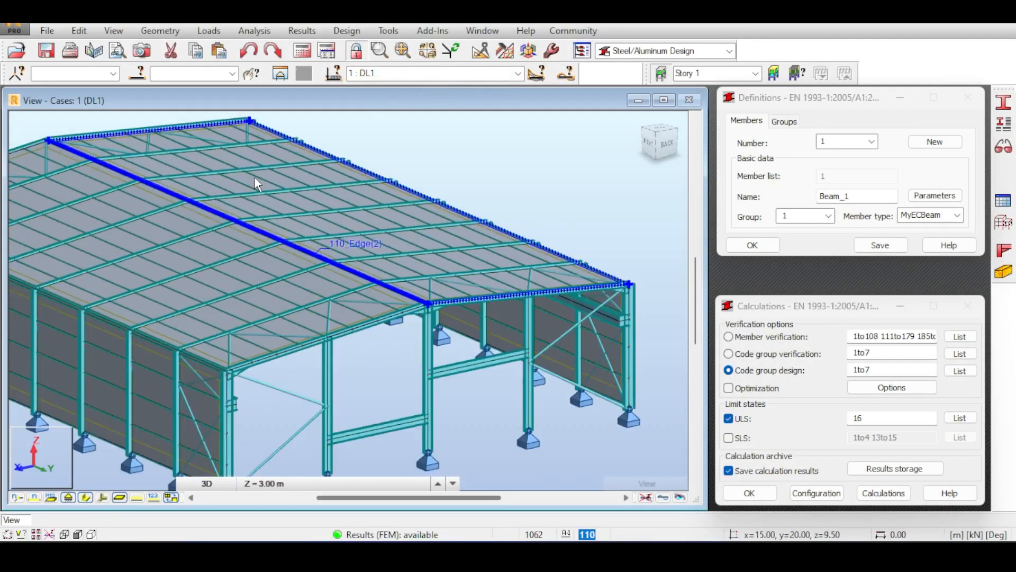
scroll(297, 166, down, 1)
scroll(291, 287, down, 2)
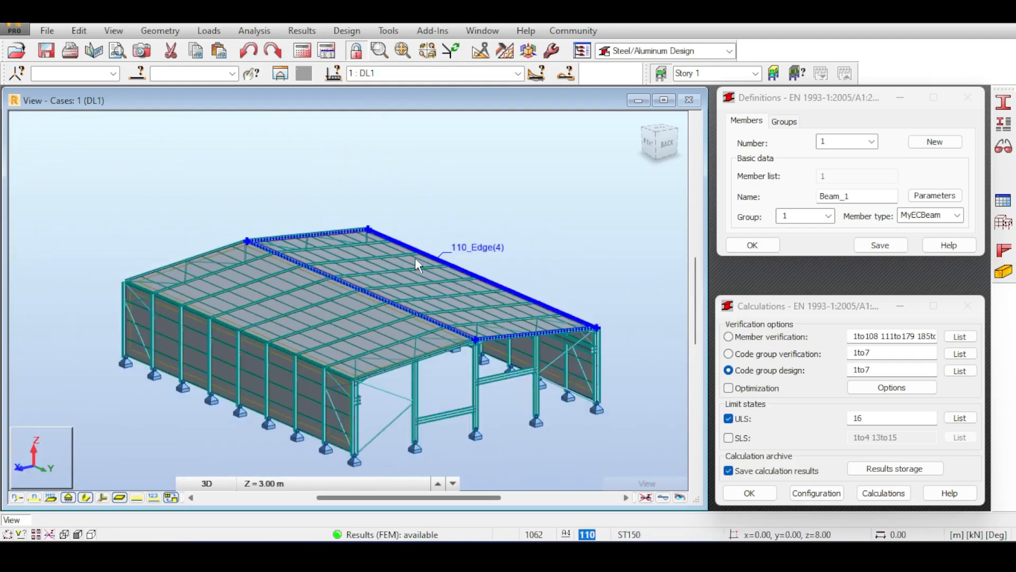
middle_drag(514, 268, 438, 228)
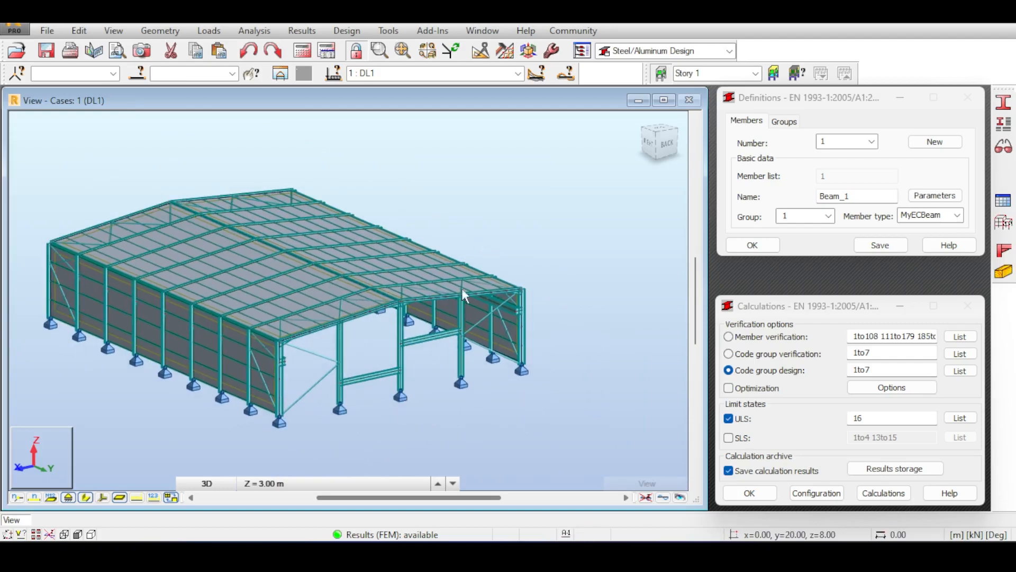
scroll(440, 277, down, 1)
middle_drag(493, 250, 512, 247)
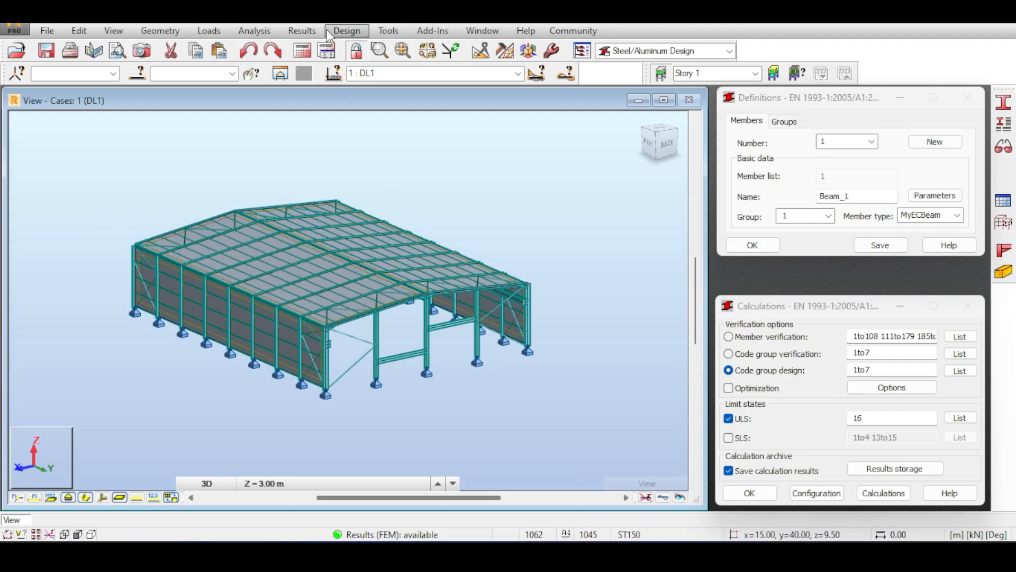
Step: Switch the workspace layout from Steel/Aluminum Design to the structure model's Geometry layout
click(630, 58)
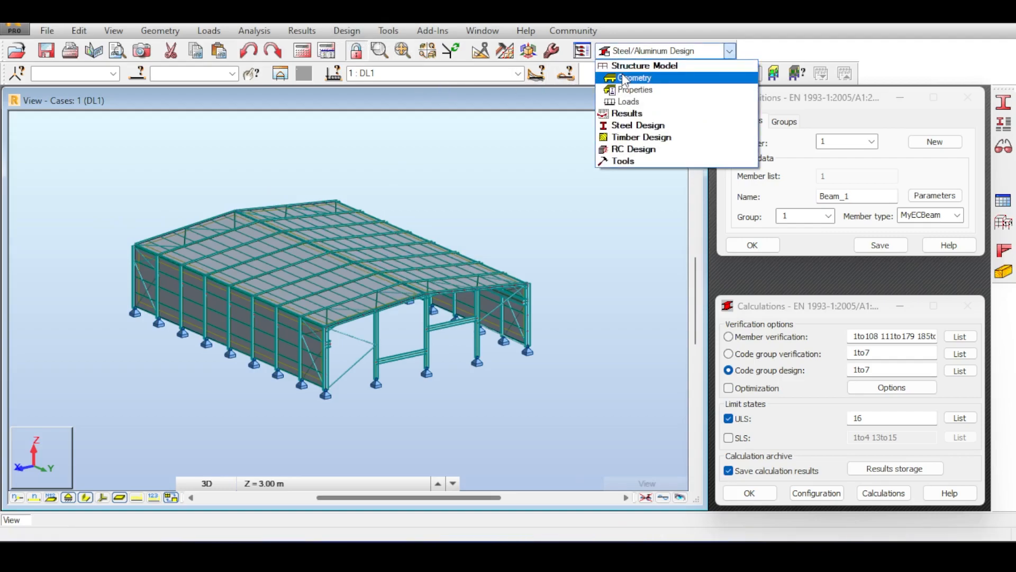
click(622, 73)
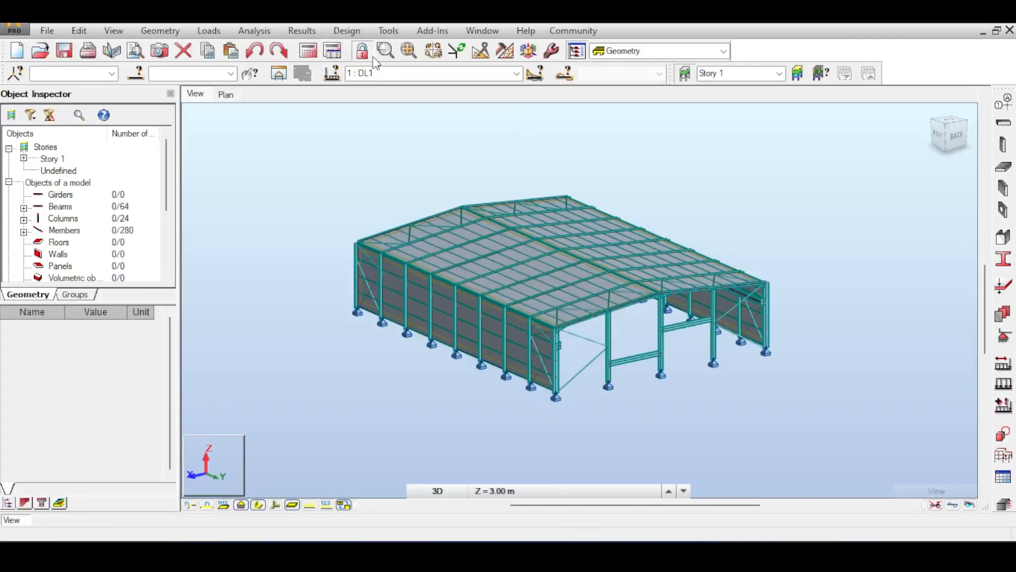
click(309, 53)
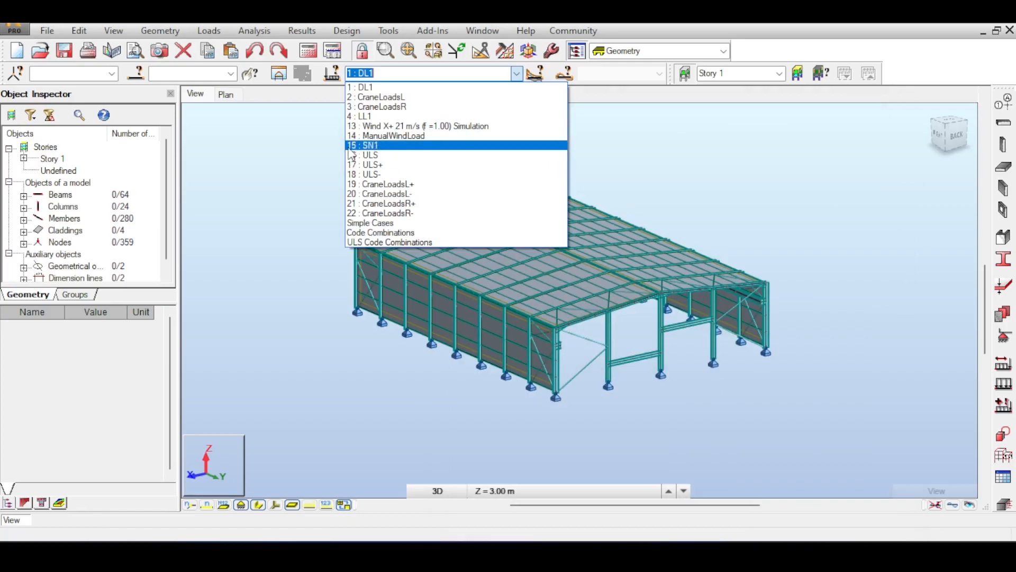
click(312, 151)
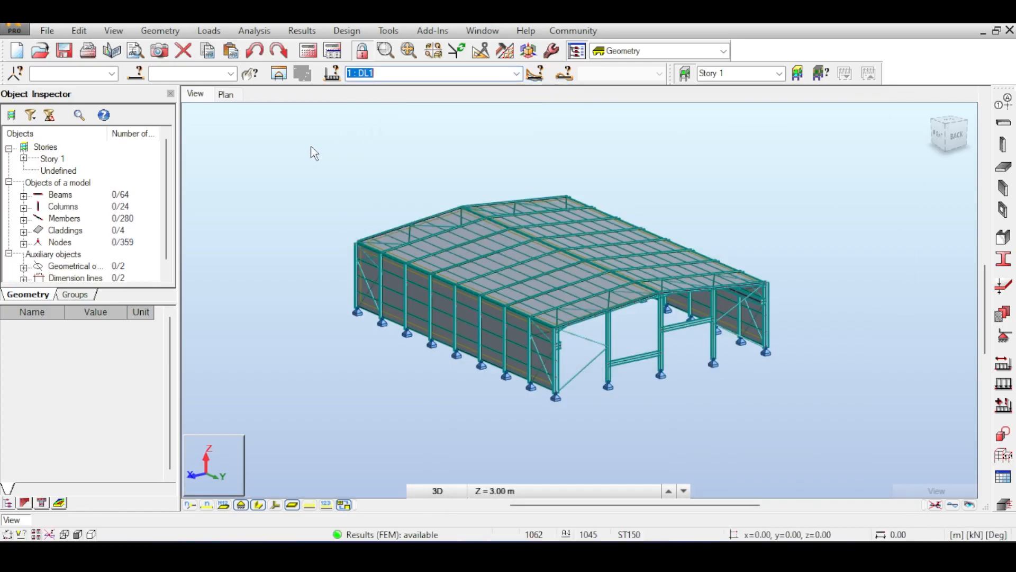
click(208, 30)
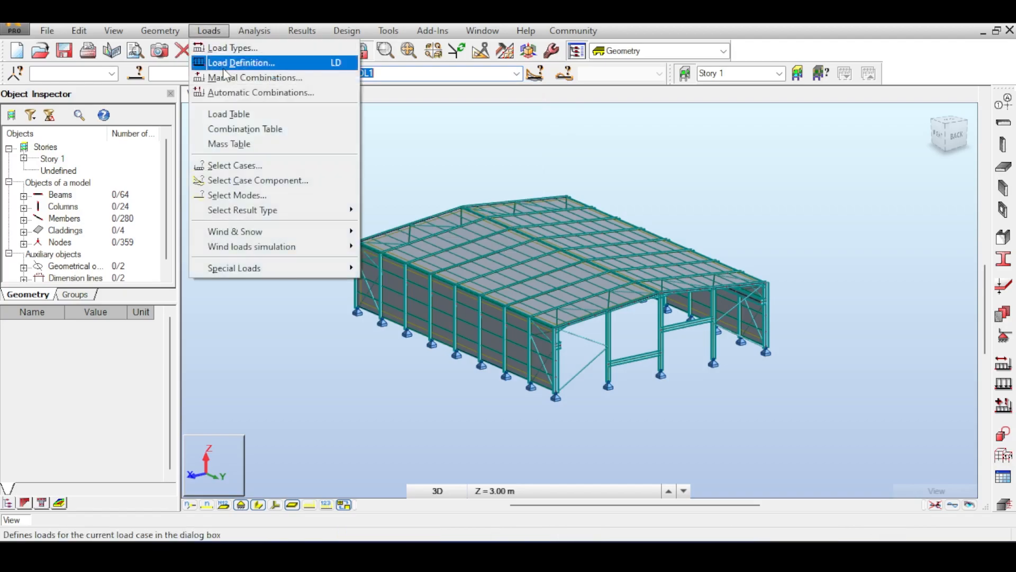
click(421, 129)
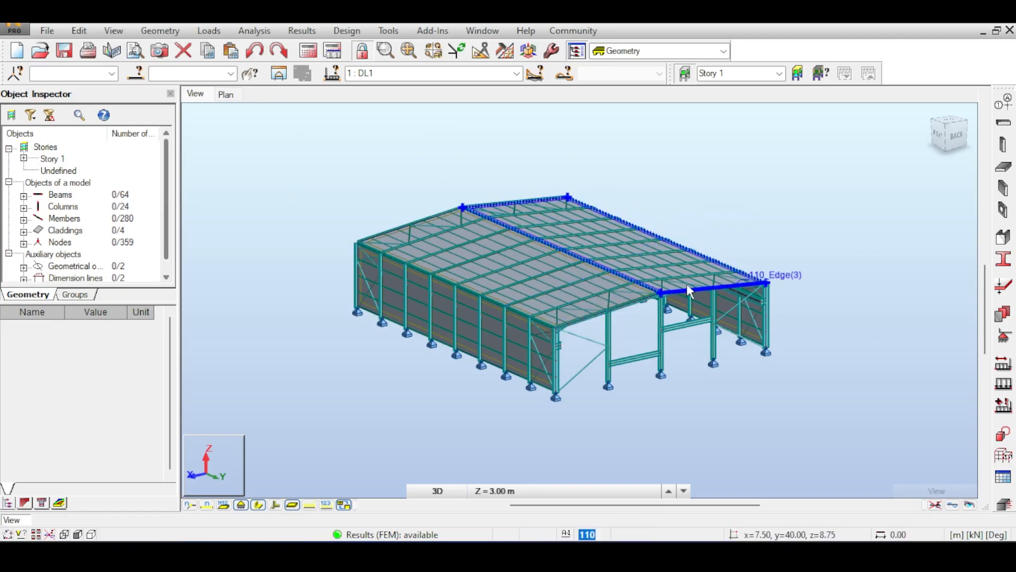
Step: Select the end frame's sloping IPE400 roof beam 325 together with the corner column 327 that supports it
scroll(774, 263, up, 1)
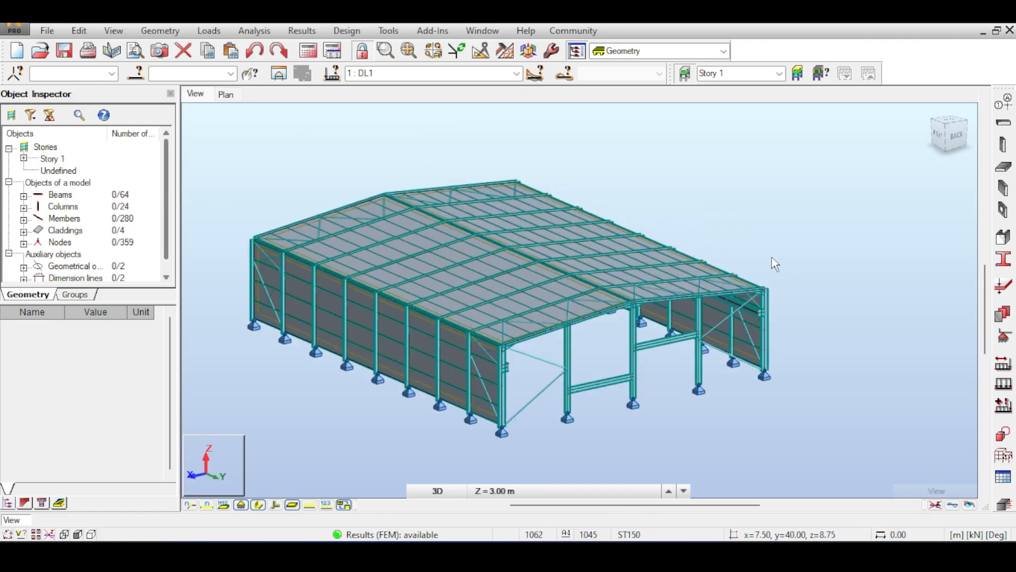
scroll(556, 334, up, 5)
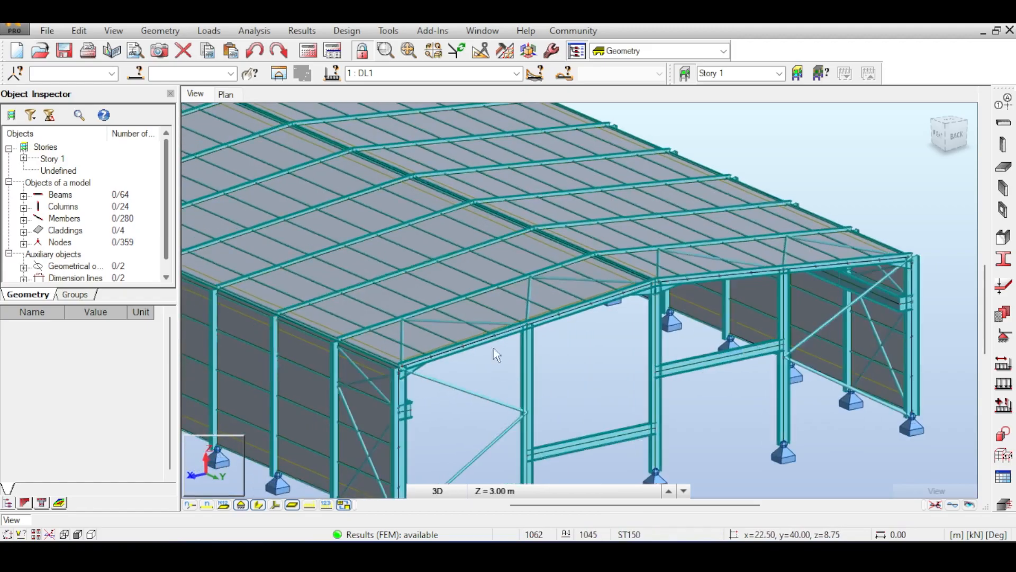
scroll(409, 368, up, 1)
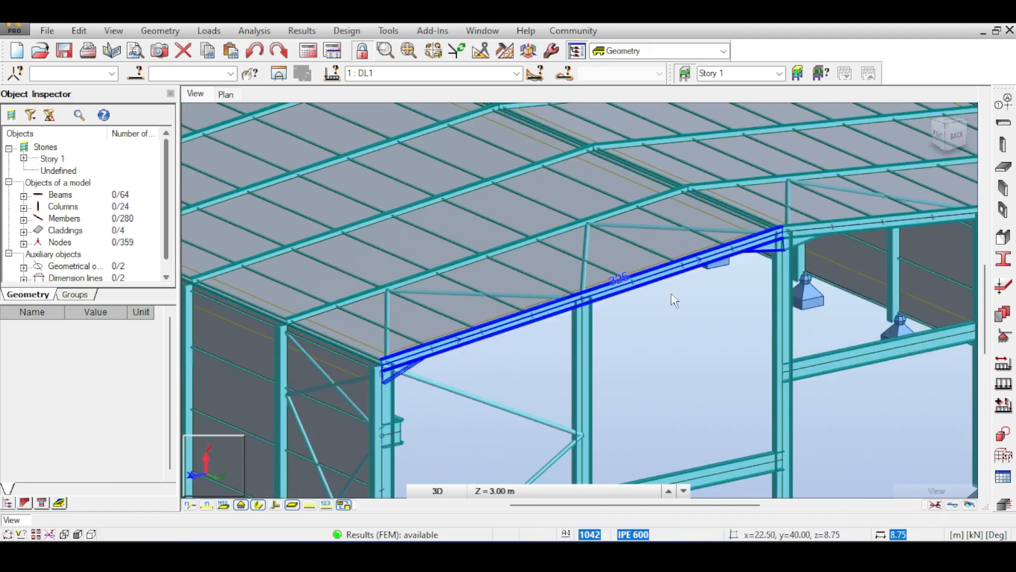
middle_drag(878, 351, 772, 332)
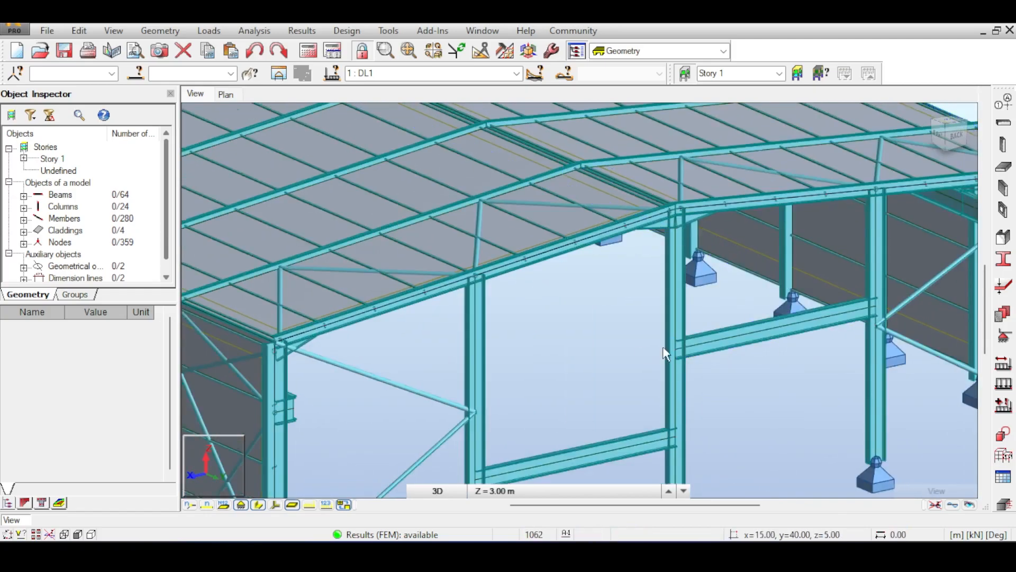
middle_drag(621, 320, 696, 327)
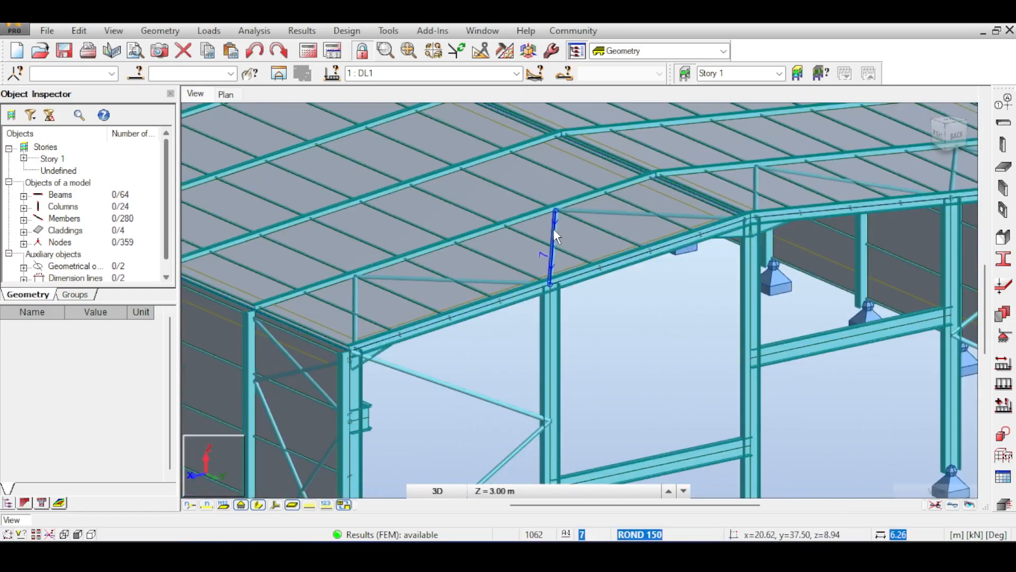
middle_drag(460, 352, 479, 302)
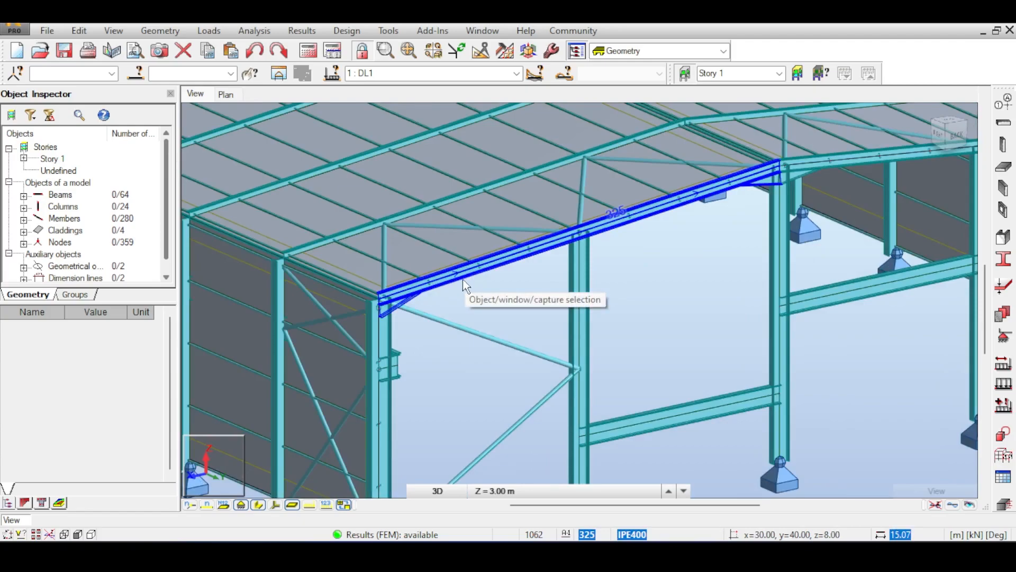
middle_drag(483, 300, 530, 259)
scroll(512, 267, up, 2)
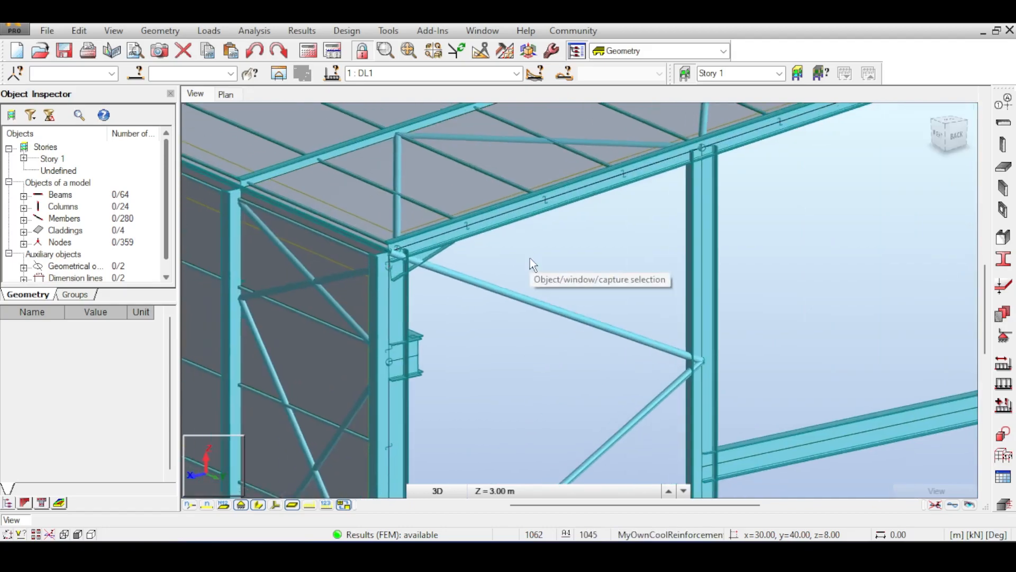
click(500, 232)
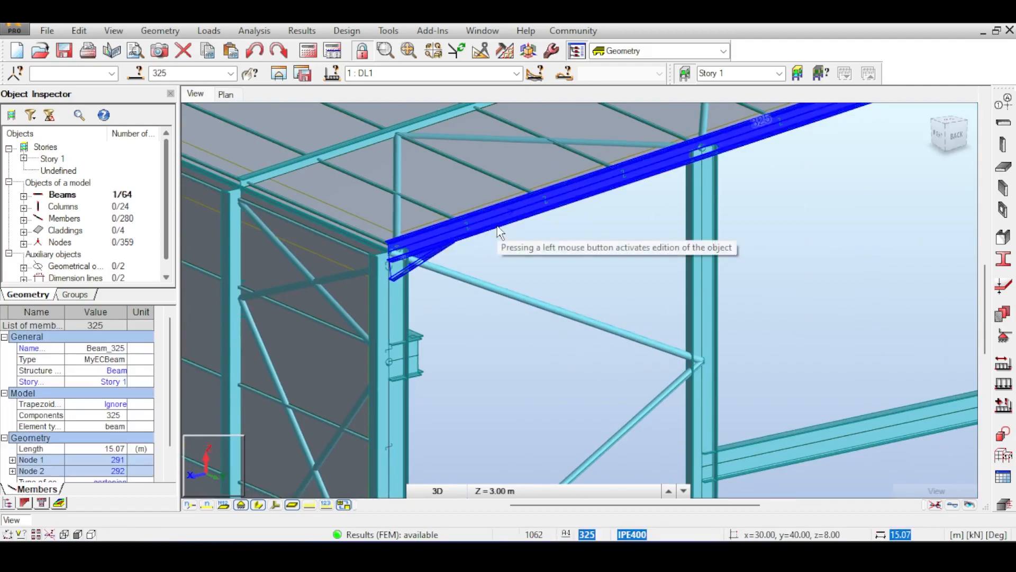
ctrl+click(383, 313)
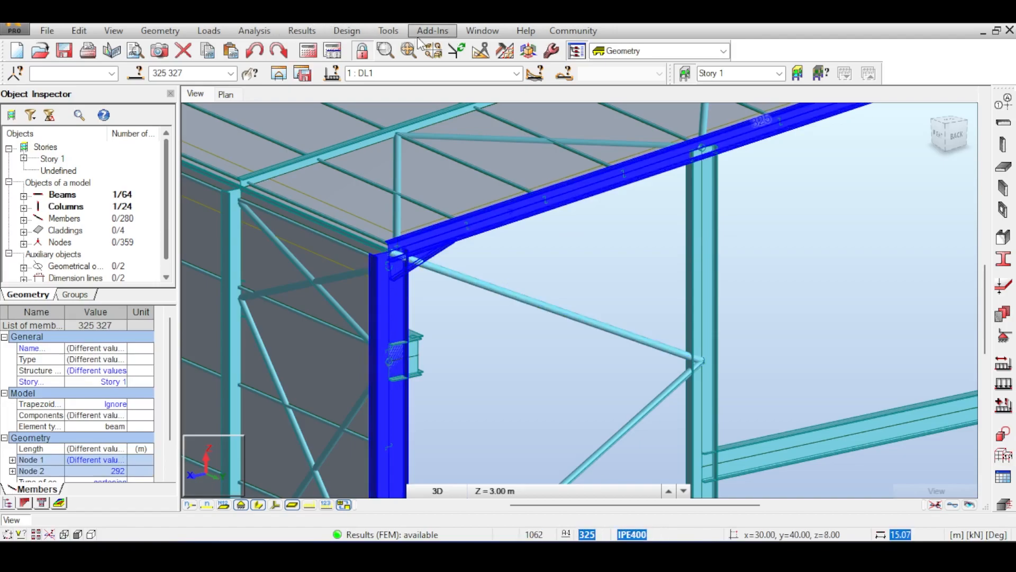
Step: Open steel connection design and create a frame knee connection between the selected beam and column, accepting the change to the structure data
click(367, 33)
click(373, 78)
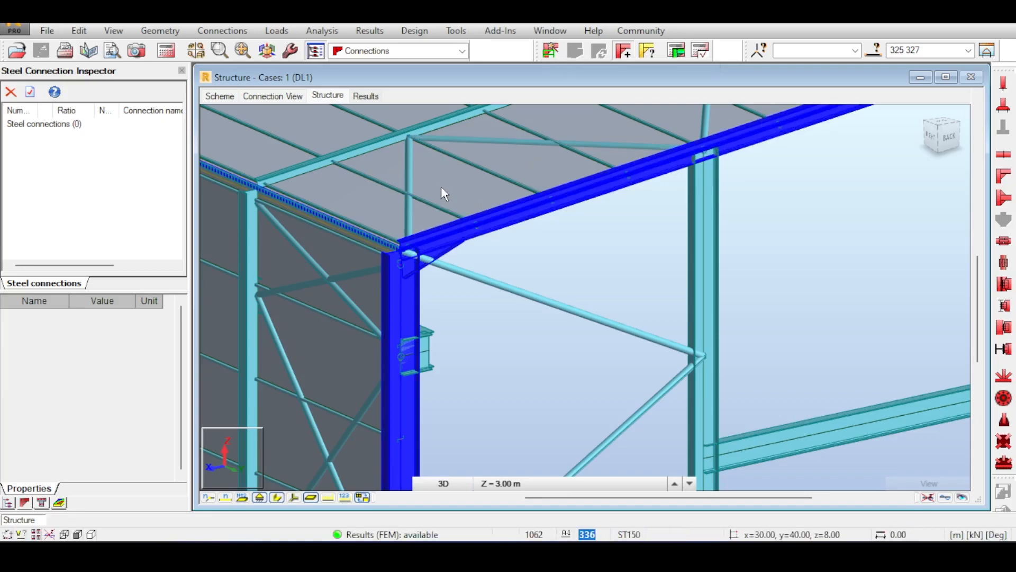
click(550, 50)
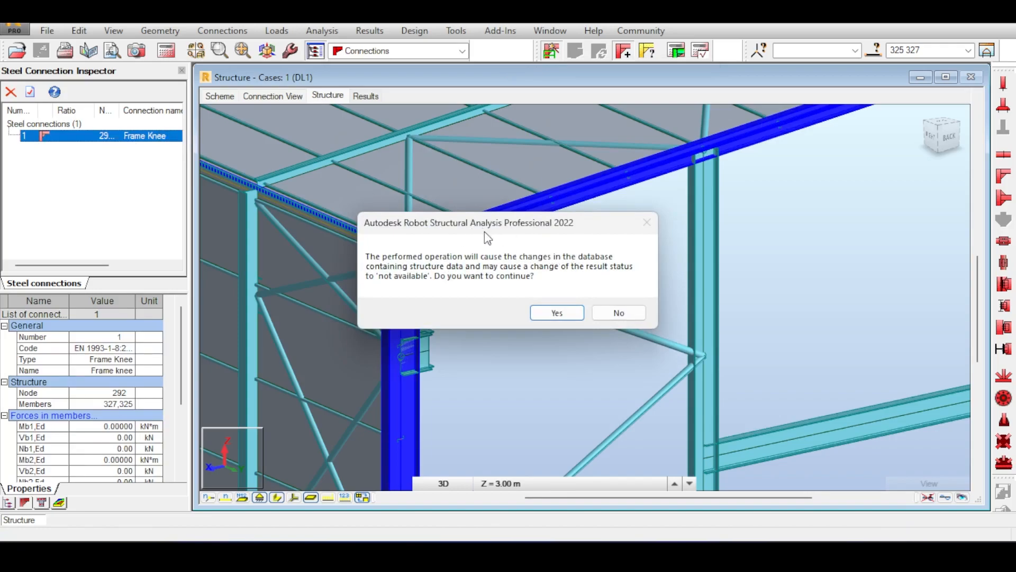
click(543, 315)
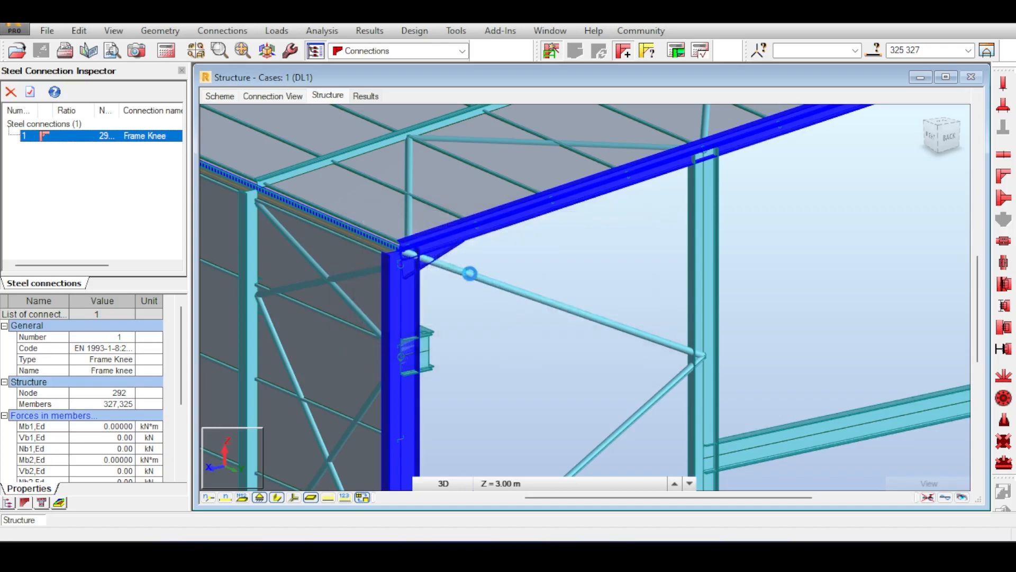
Step: Review the frame knee connection's geometry definition and compare its column and beam bars with the corner members in the model
mouse_move(514, 366)
mouse_down()
mouse_move(499, 93)
mouse_move(513, 123)
mouse_up()
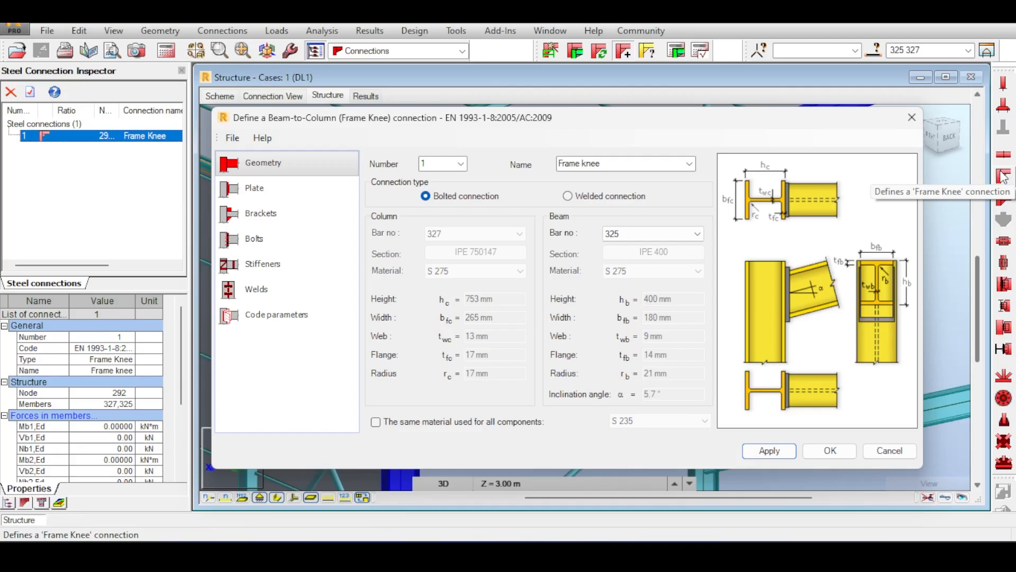
drag(543, 121, 511, 62)
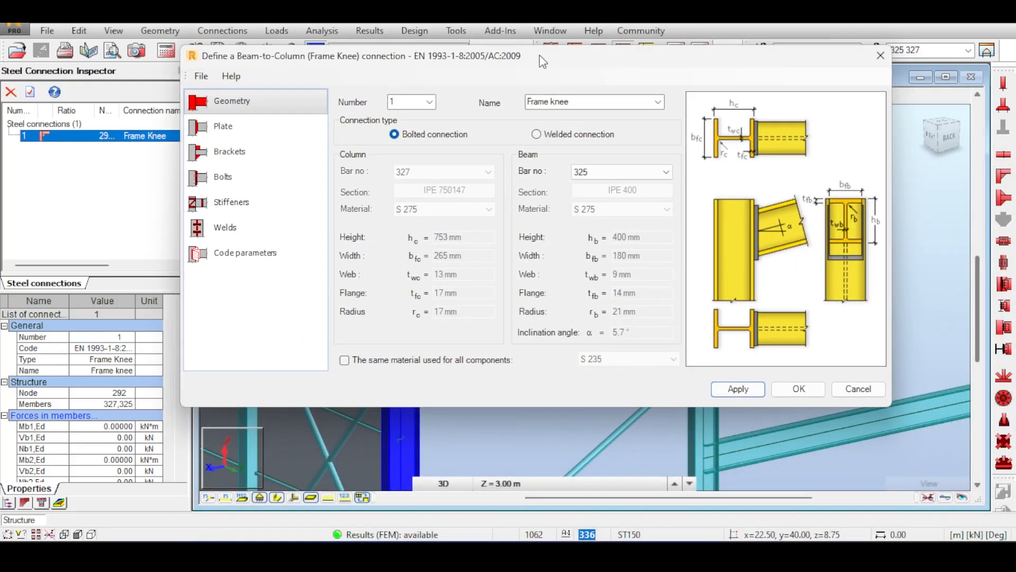
drag(528, 76, 609, 183)
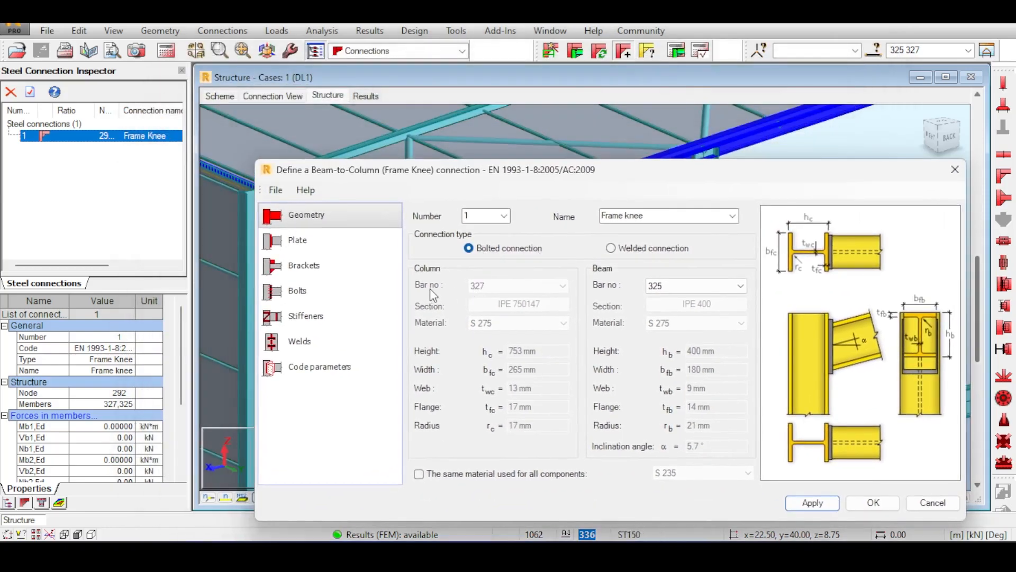
click(722, 285)
click(722, 285)
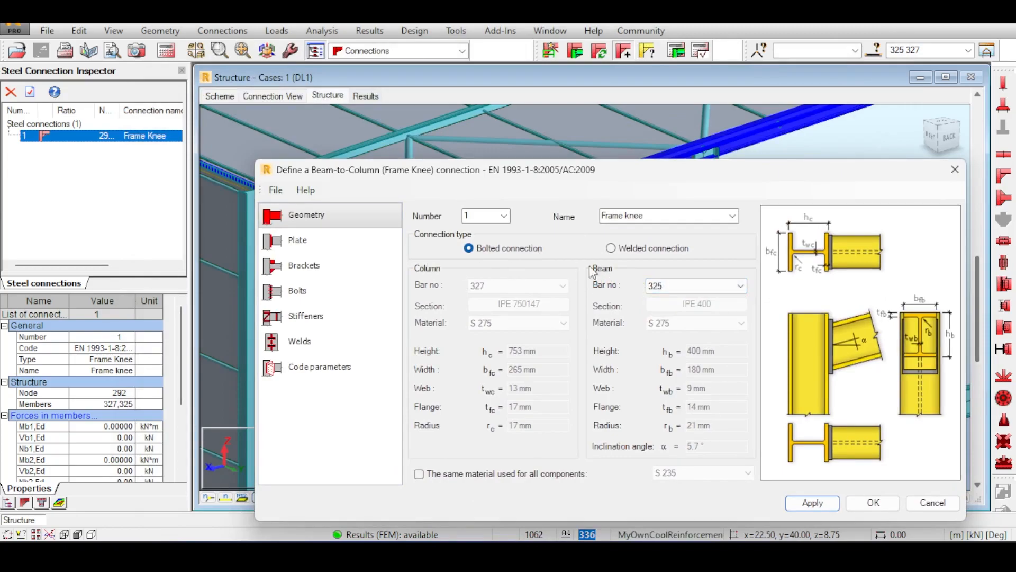
drag(538, 177, 841, 210)
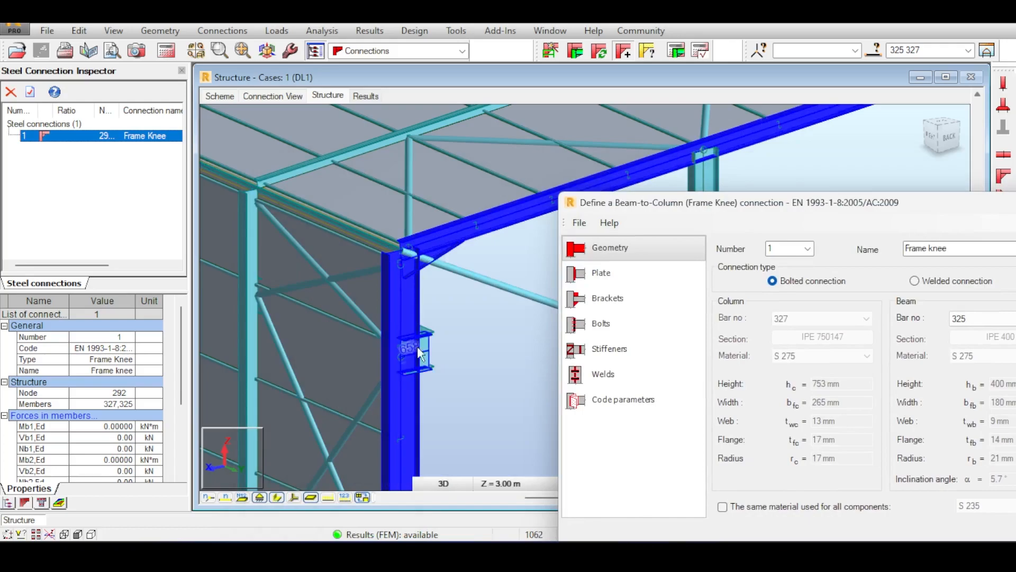
scroll(415, 359, up, 3)
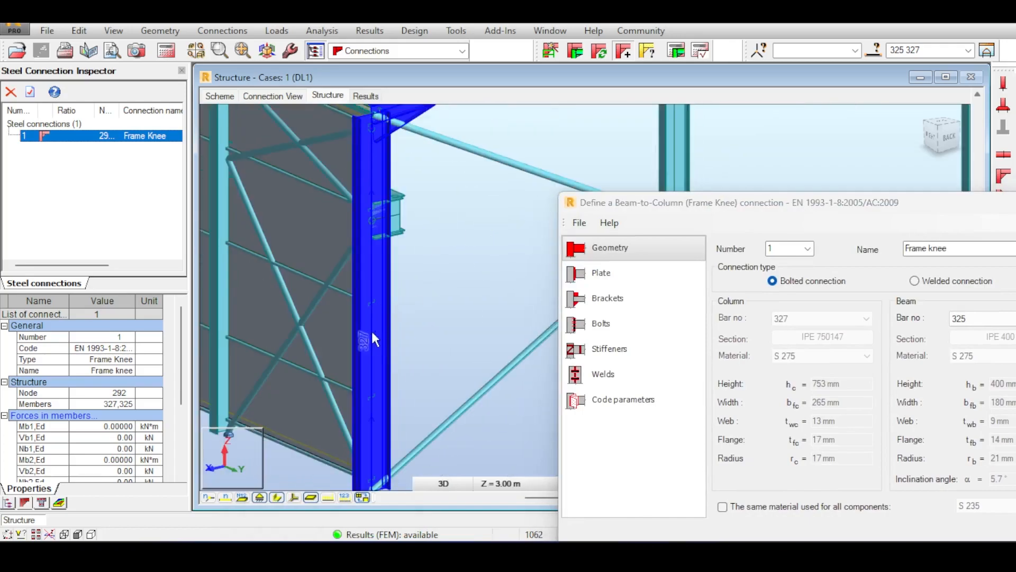
middle_drag(465, 276, 456, 302)
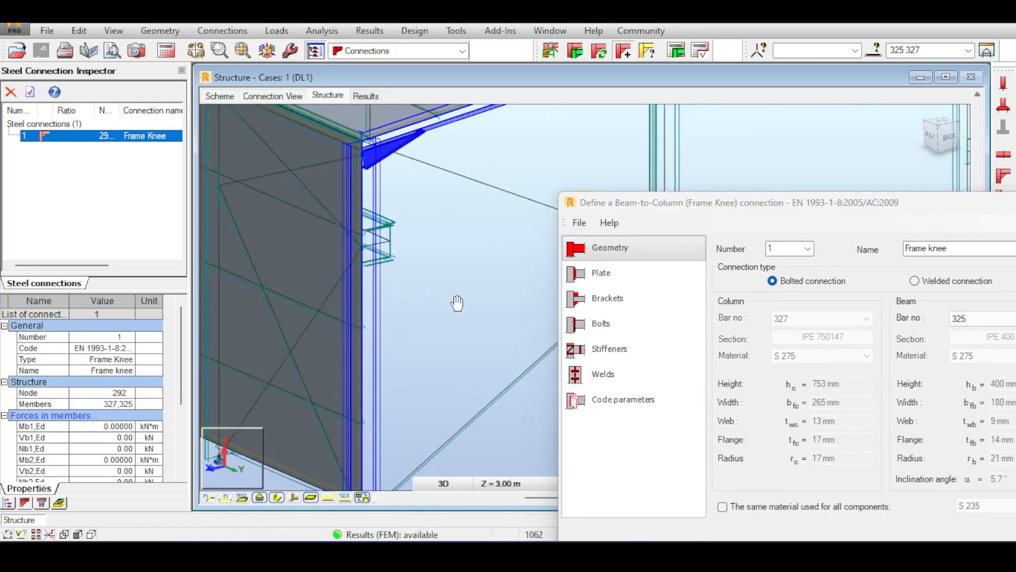
Step: Show the bar numbers on the model and compare the connection's column and beam bars with the labelled corner members
click(226, 498)
middle_drag(460, 283, 360, 384)
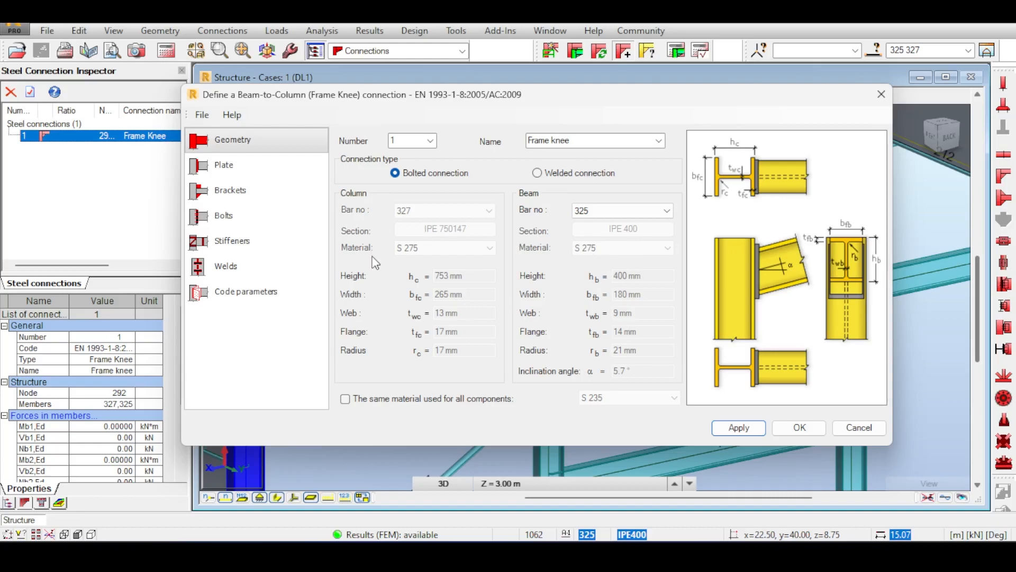
drag(424, 100, 639, 314)
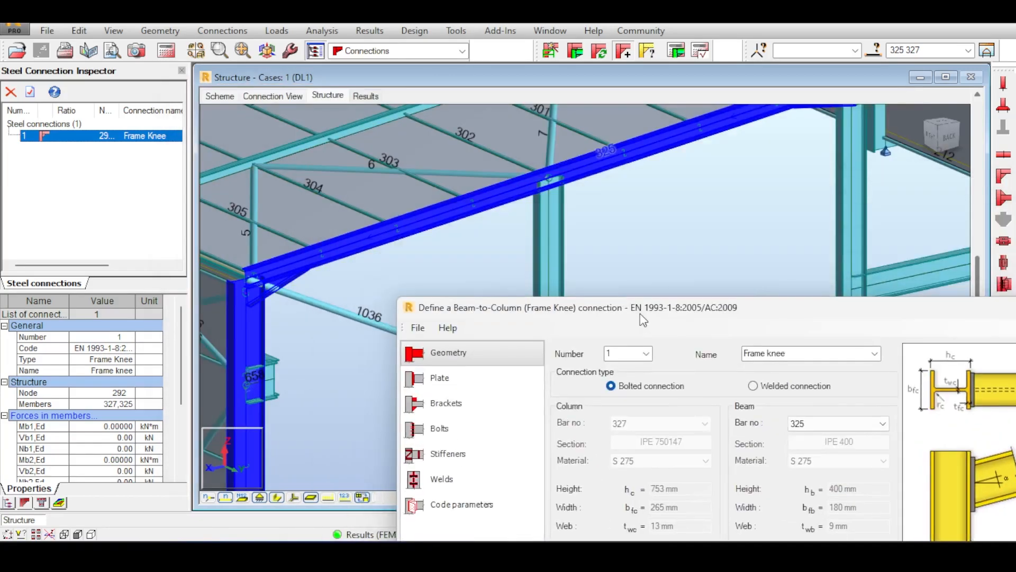
drag(631, 307, 462, 154)
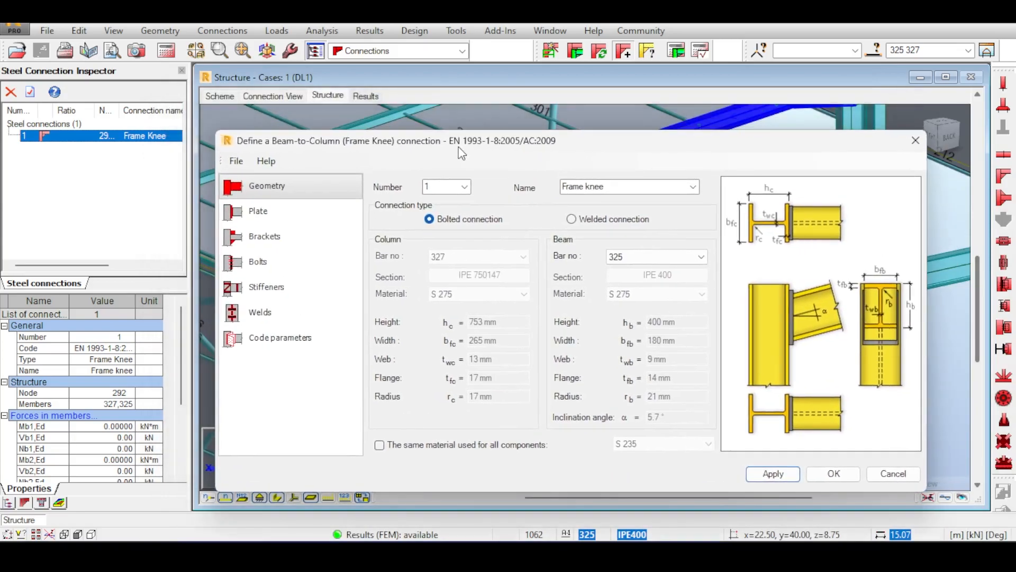
drag(465, 148, 440, 116)
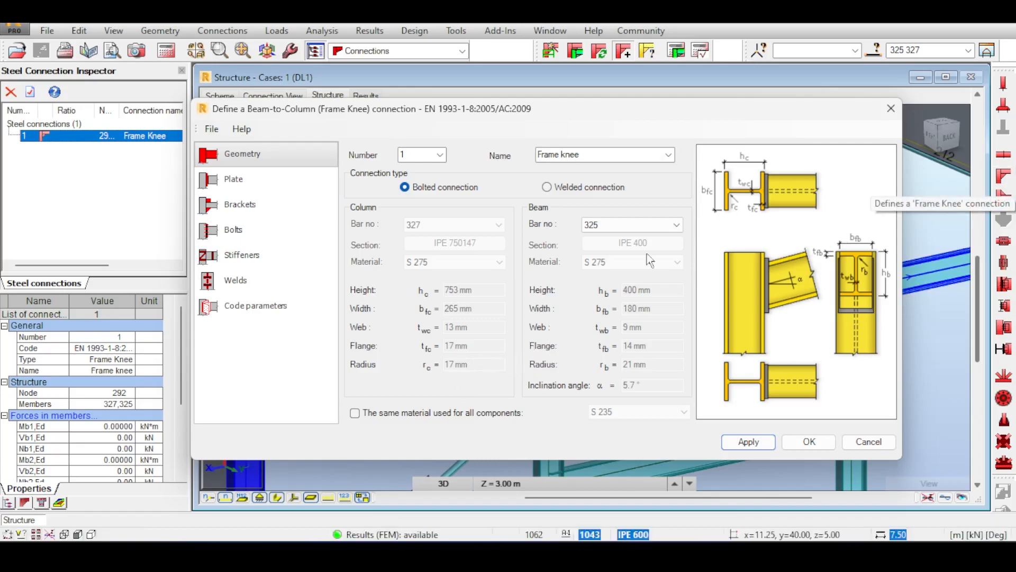
Step: Preview the optional upper and lower column flange brackets and look through the bracket, bolt, stiffener, weld and code parameter settings
click(282, 185)
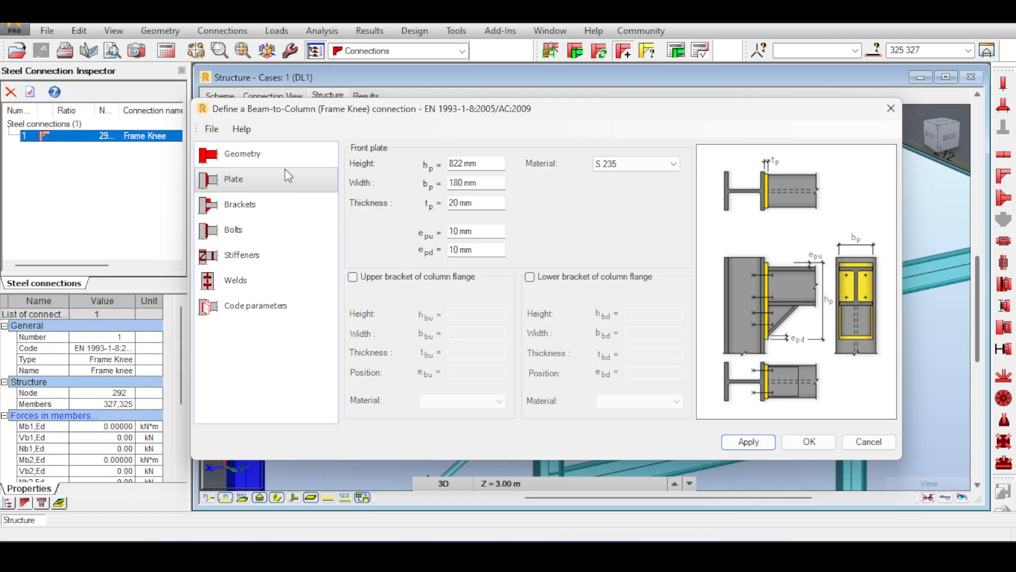
click(353, 277)
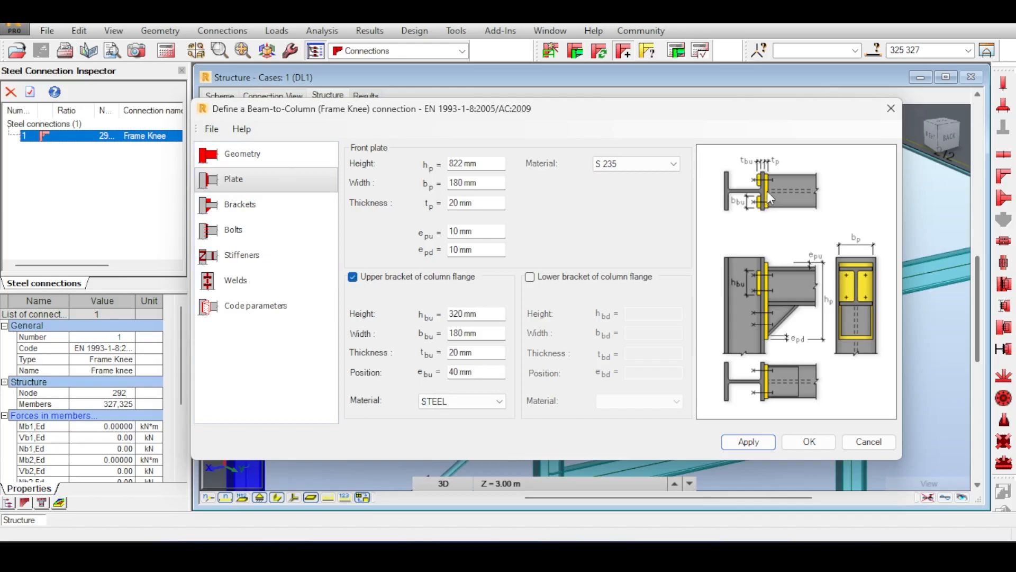
click(353, 277)
click(530, 277)
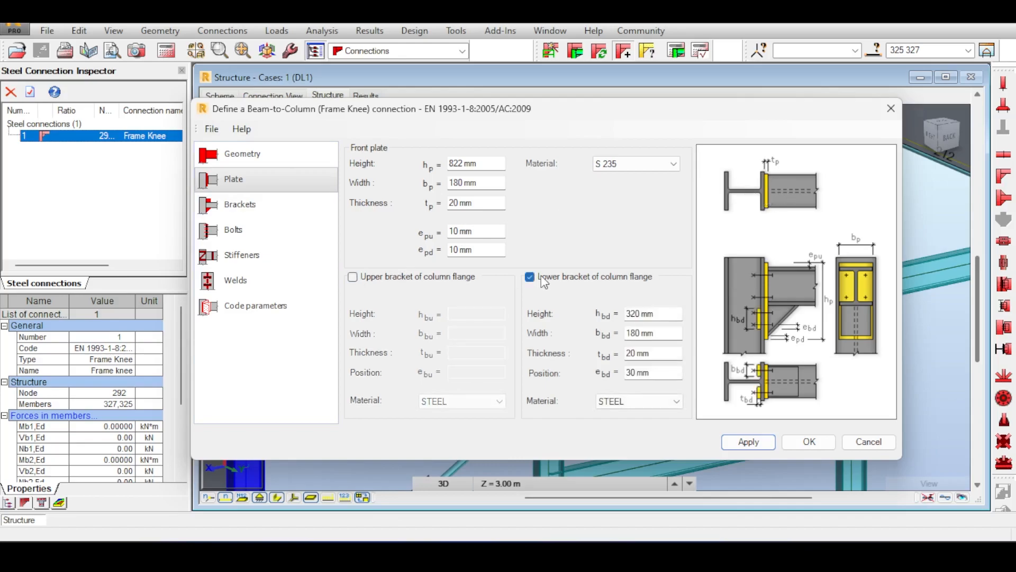
click(543, 279)
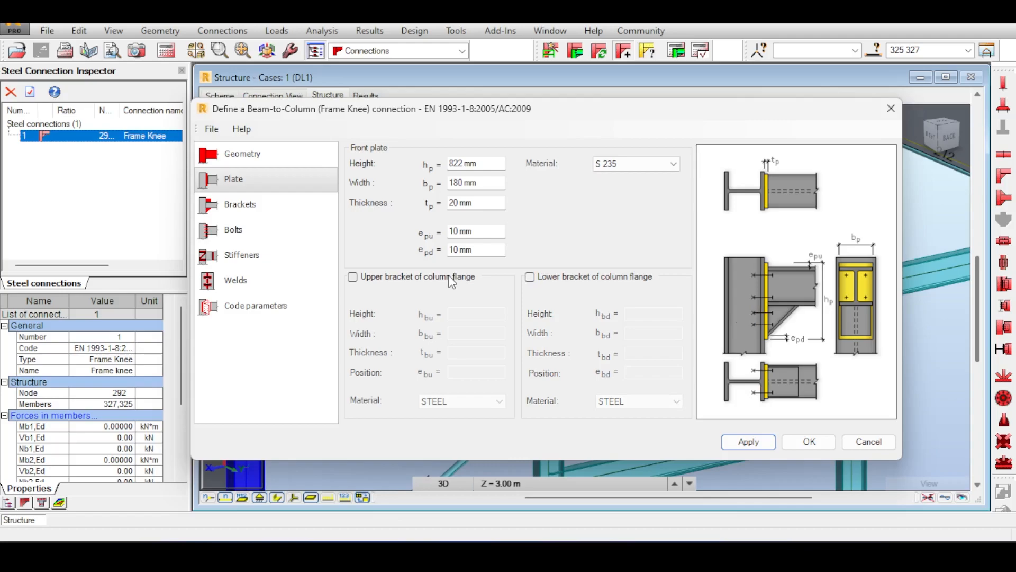
click(236, 205)
click(231, 229)
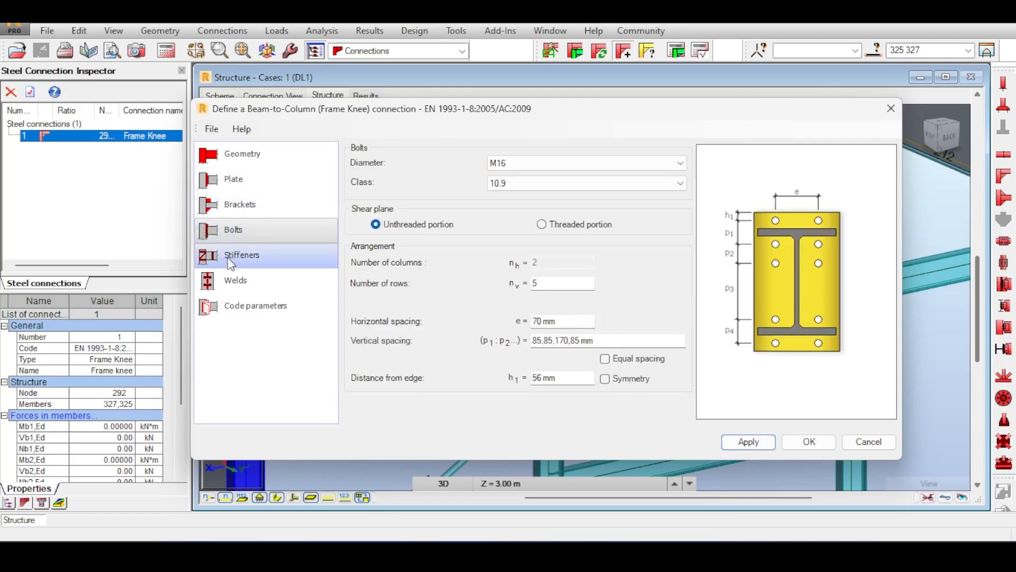
click(232, 260)
click(220, 299)
click(233, 280)
click(232, 255)
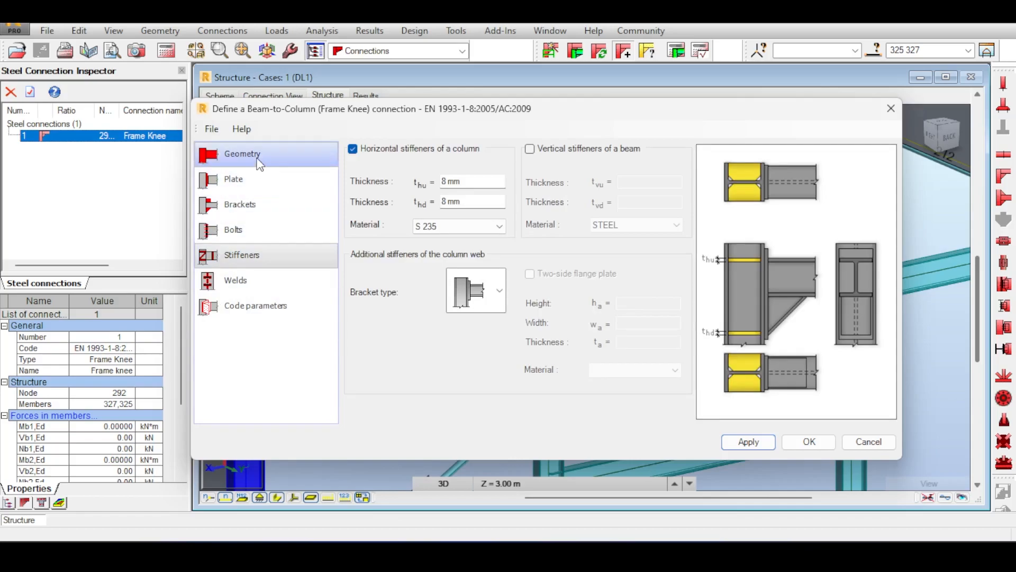
Step: Set the front plate's material to S 275
click(246, 174)
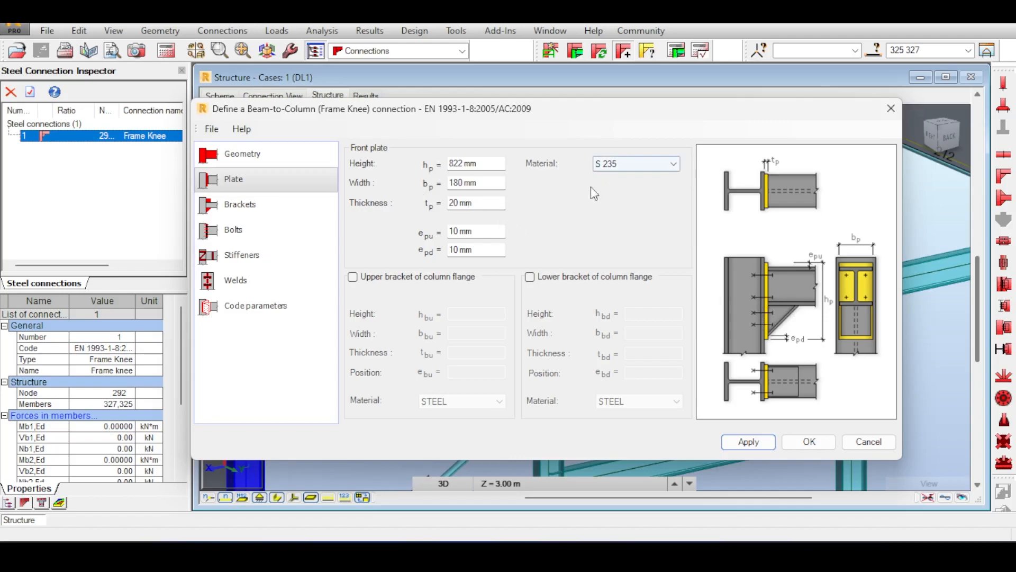
click(635, 166)
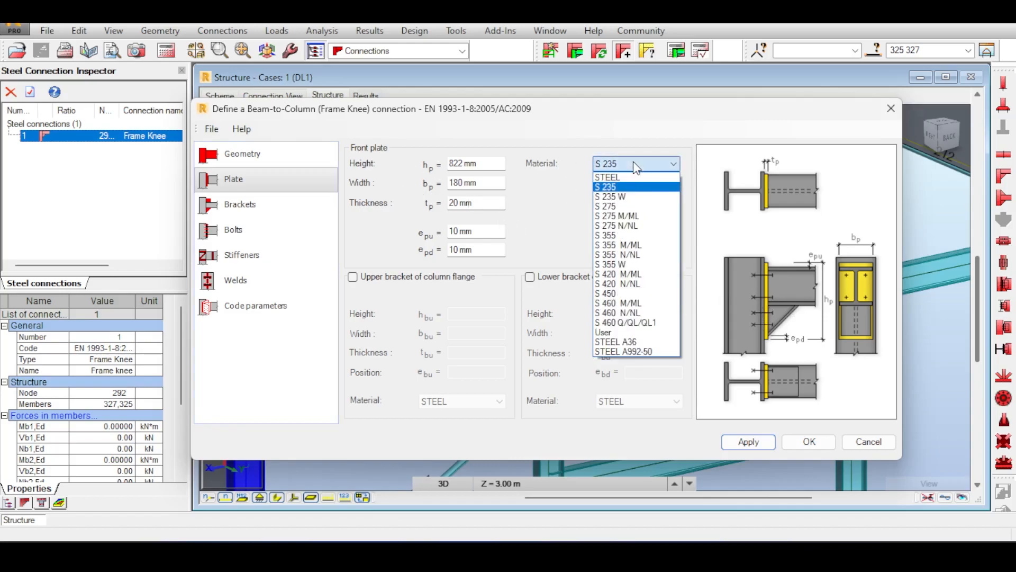
click(612, 209)
Step: Use the same material S 275 for all connection components and check that the front plate takes it over
click(290, 162)
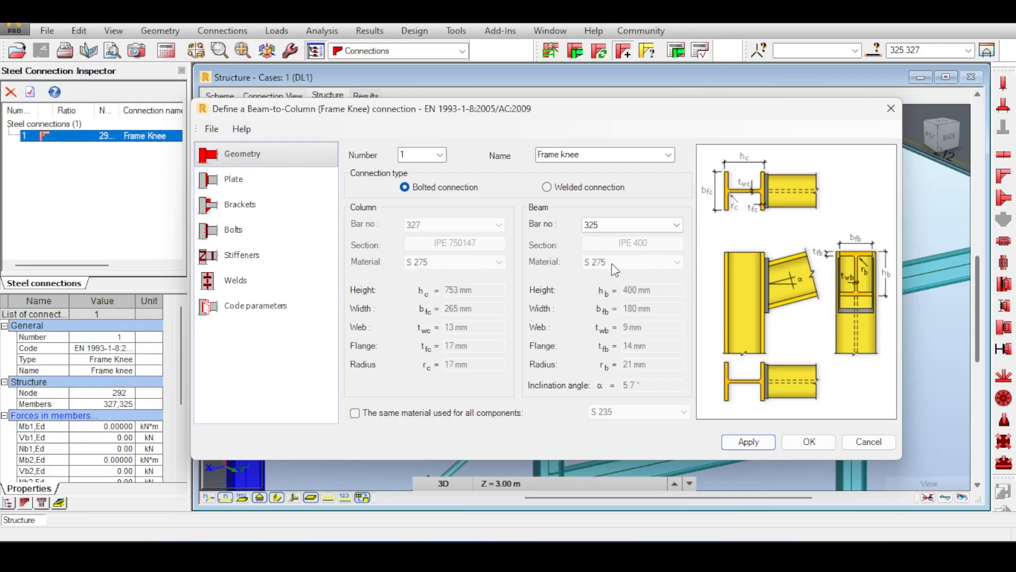
click(354, 412)
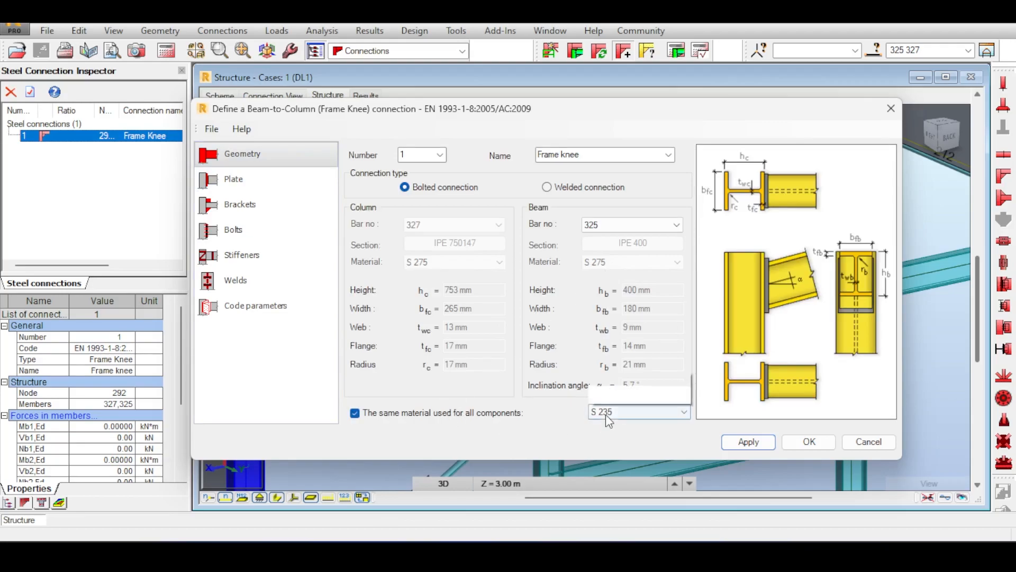
click(609, 412)
click(608, 253)
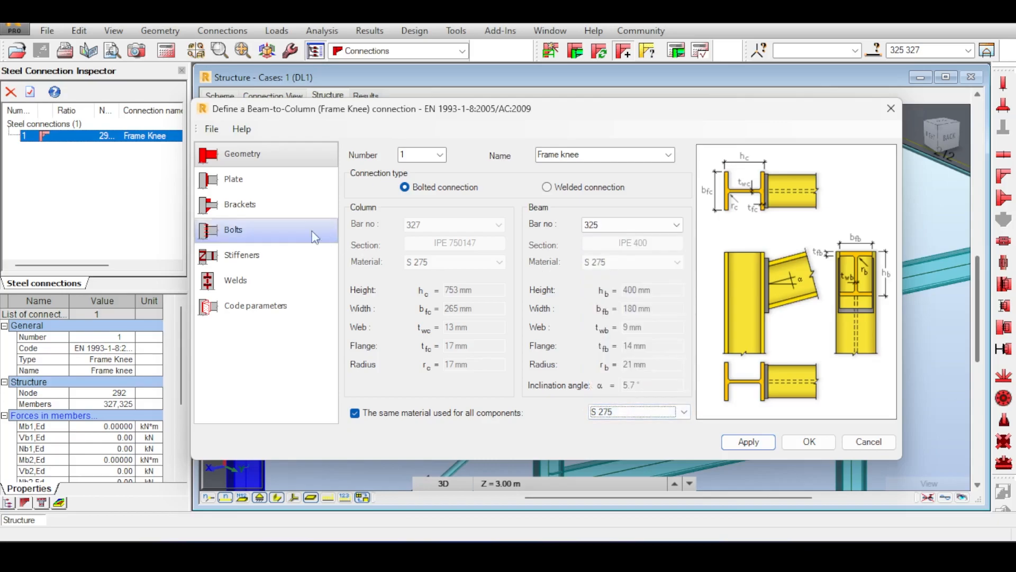
click(255, 183)
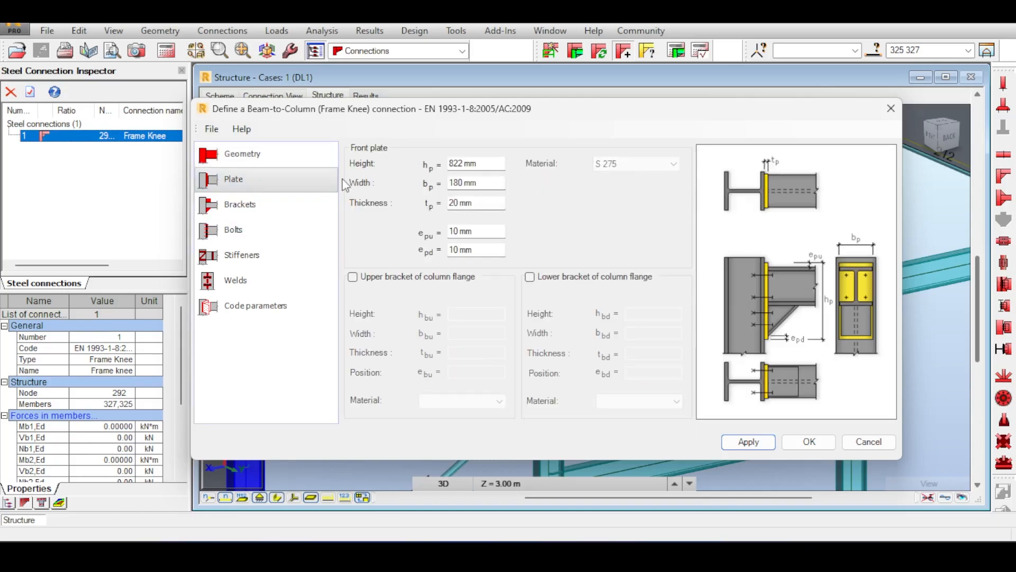
click(305, 159)
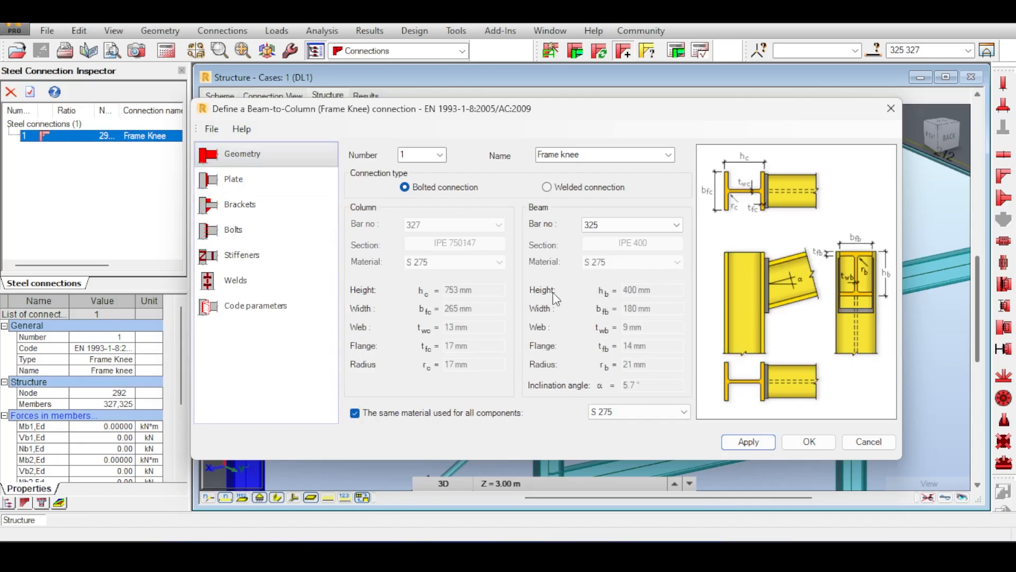
Step: Try the upper and lower column flange bracket options and compare how each one reinforces the column behind the front plate
click(299, 180)
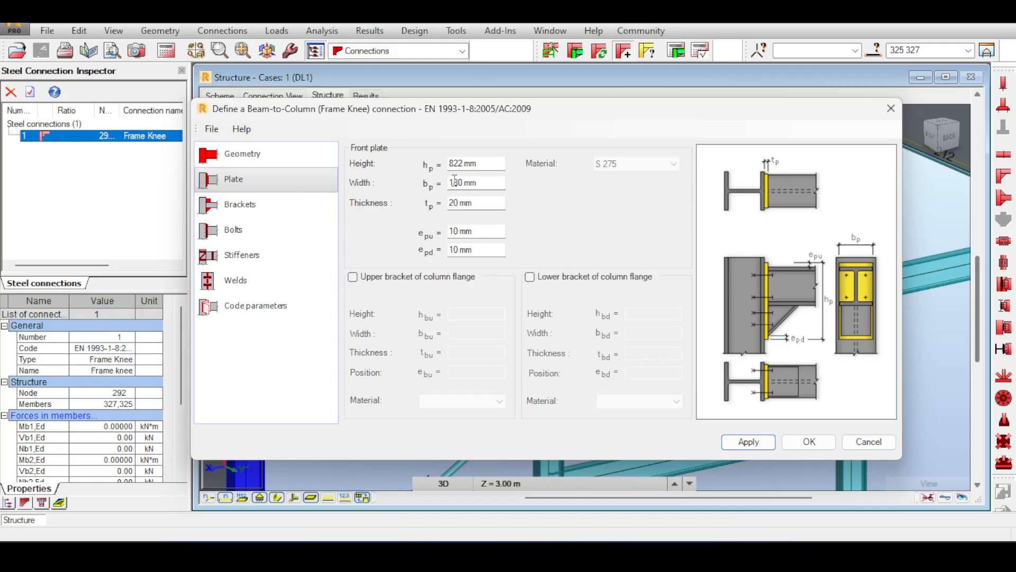
click(385, 279)
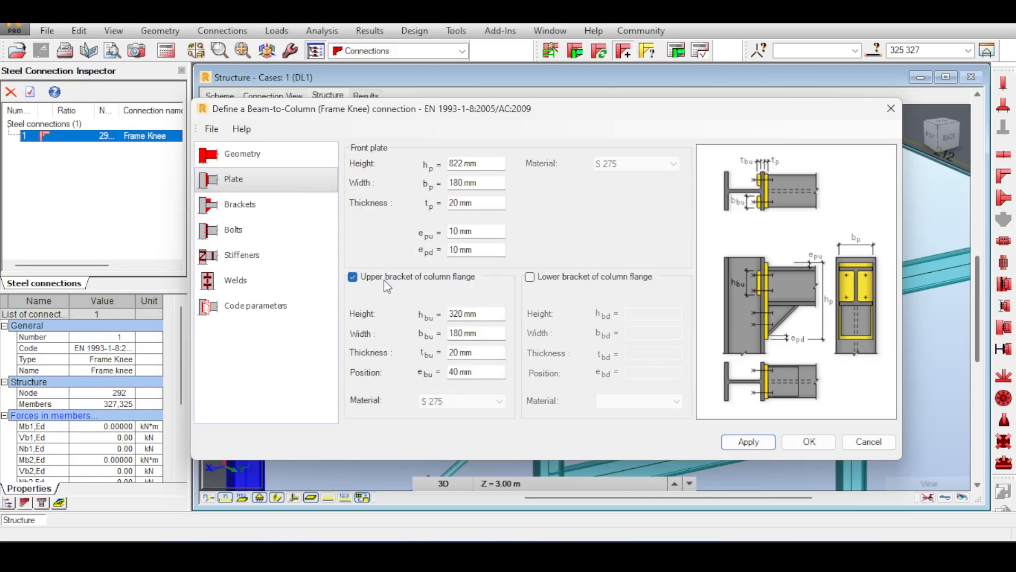
click(384, 281)
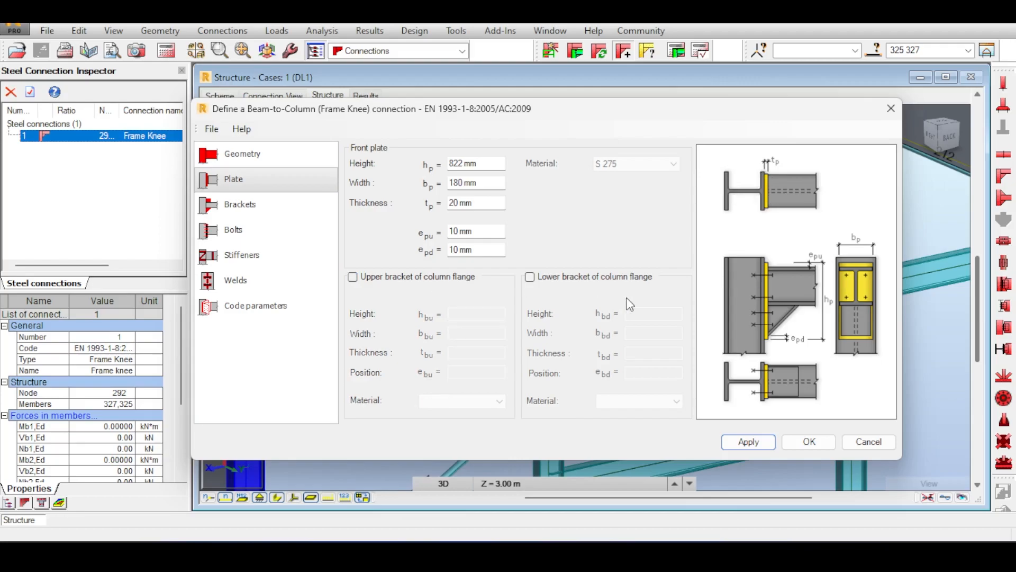
click(604, 278)
click(603, 276)
click(556, 278)
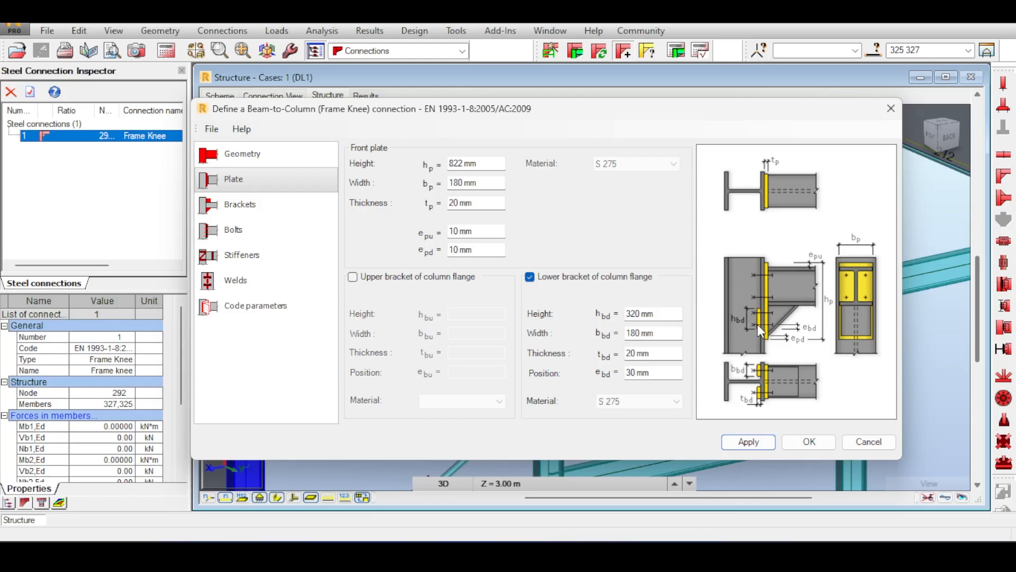
click(627, 279)
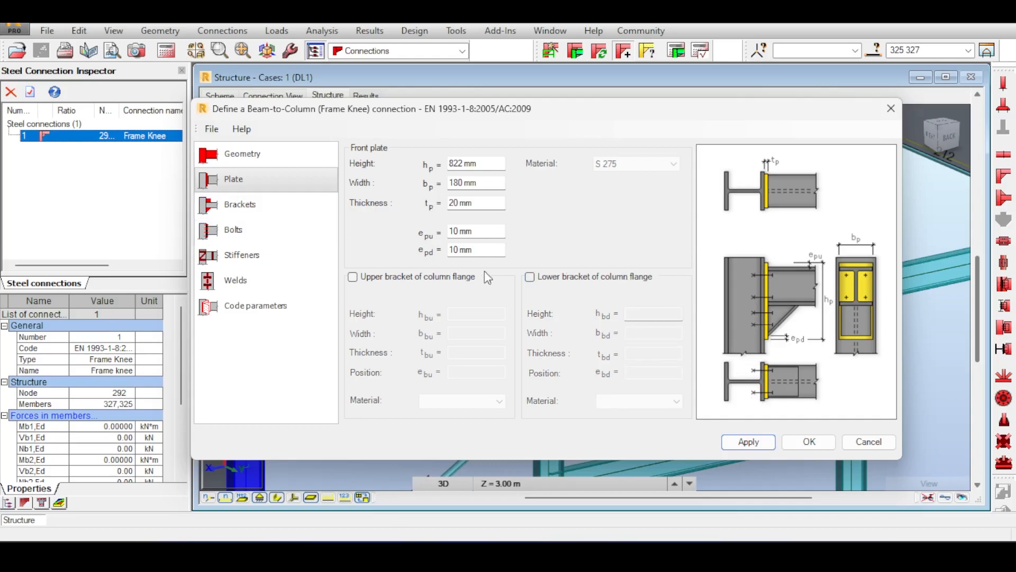
click(556, 277)
Step: Check the lower vertical bracket's height, length, width, web and flange dimensions
click(259, 207)
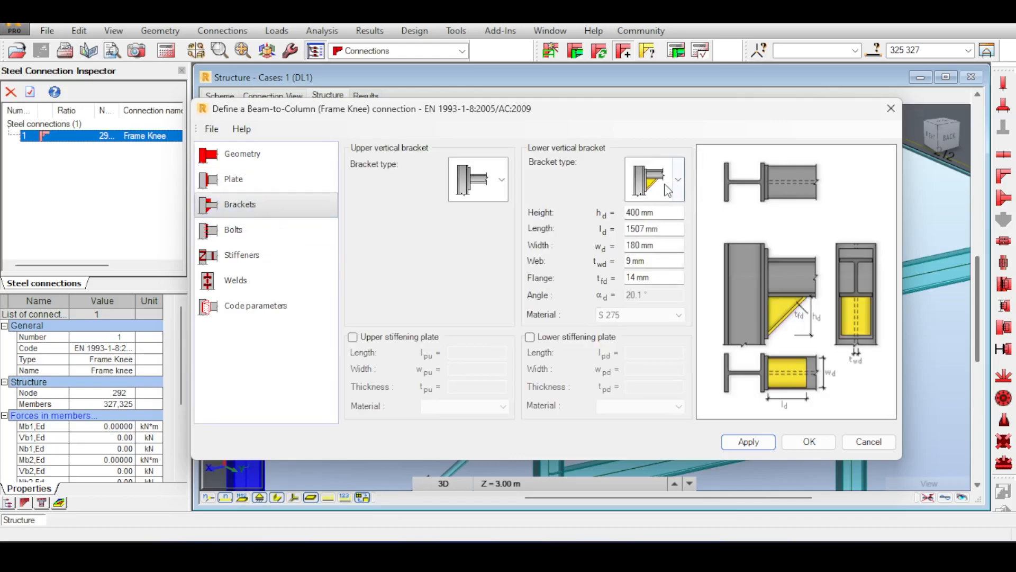
click(644, 212)
click(645, 230)
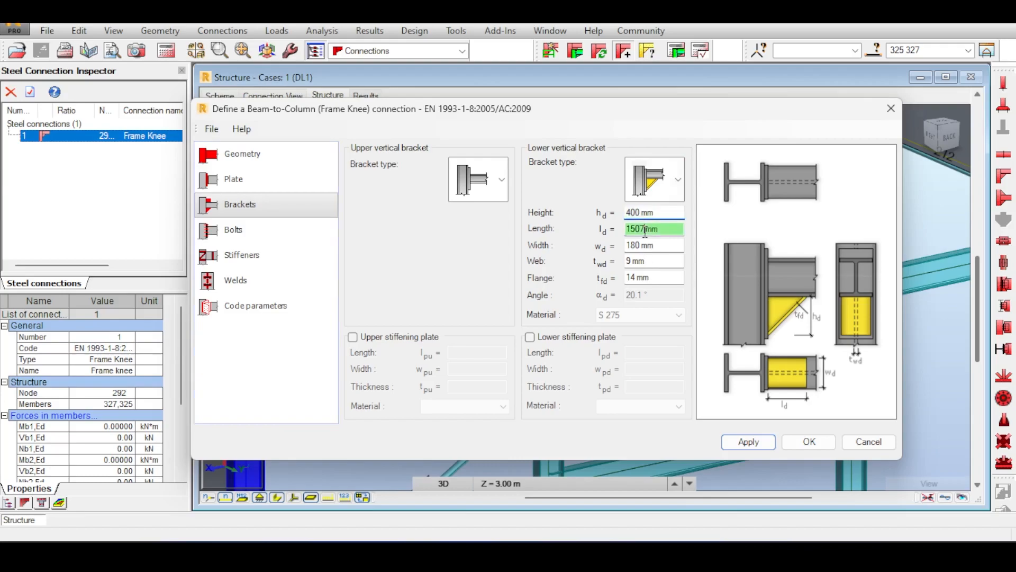
click(641, 245)
click(635, 261)
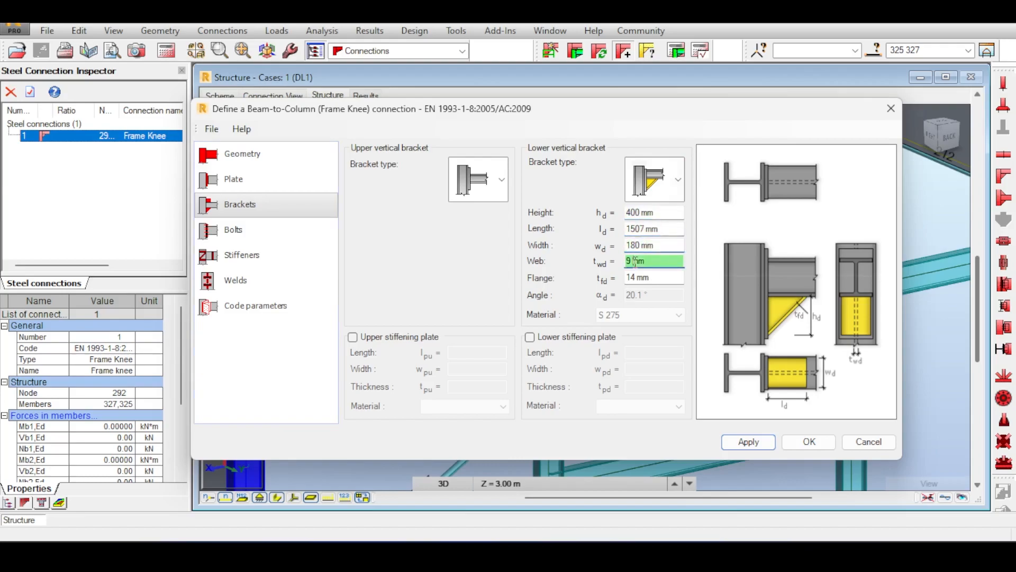
click(633, 279)
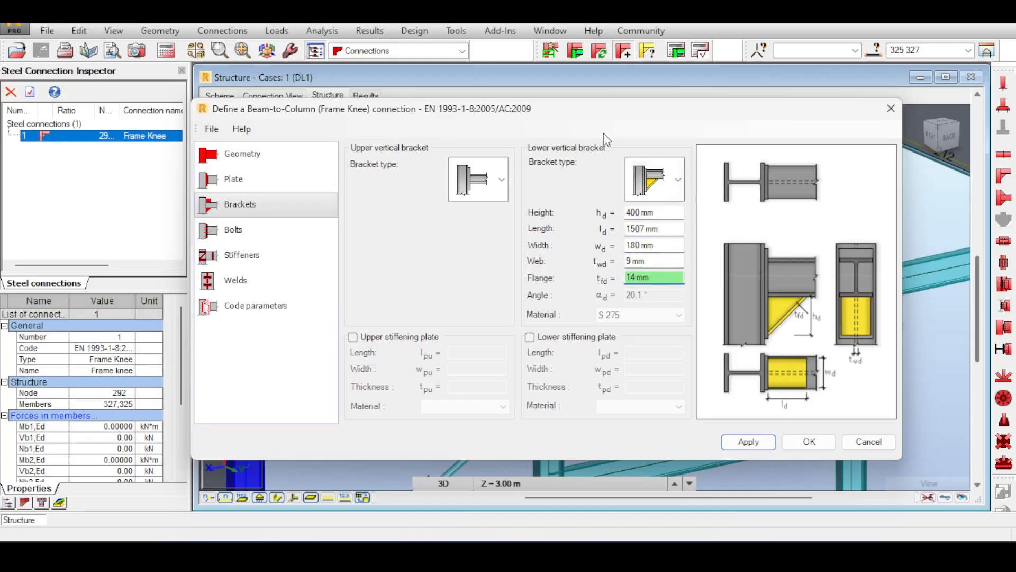
Step: Examine the haunch under roof beam 325 in the model and compare it with the lower bracket's defined length
drag(606, 110, 315, 100)
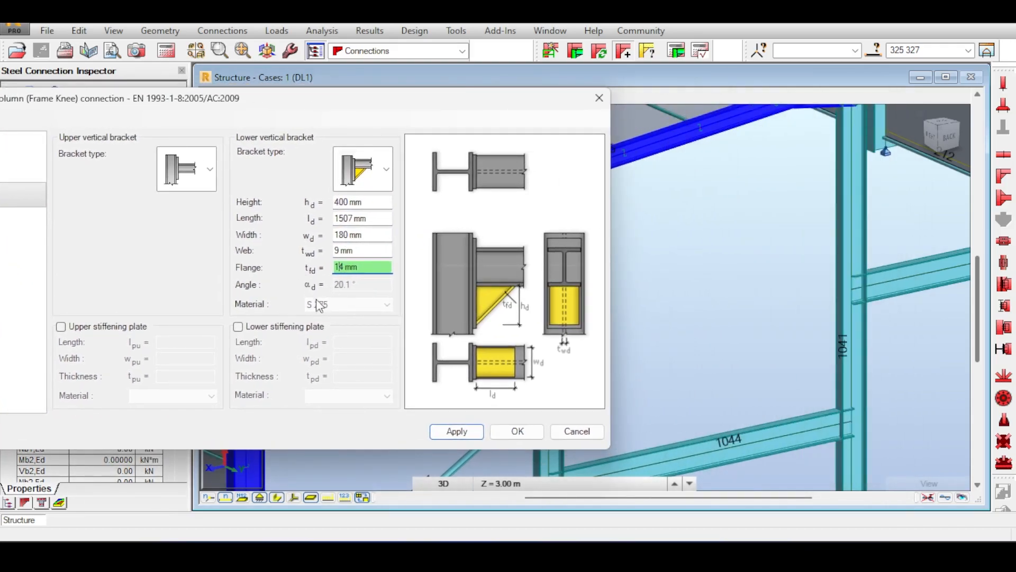
drag(416, 100, 196, 143)
middle_drag(616, 226, 805, 193)
scroll(701, 215, up, 3)
middle_drag(651, 220, 562, 294)
scroll(671, 256, down, 2)
scroll(671, 272, down, 3)
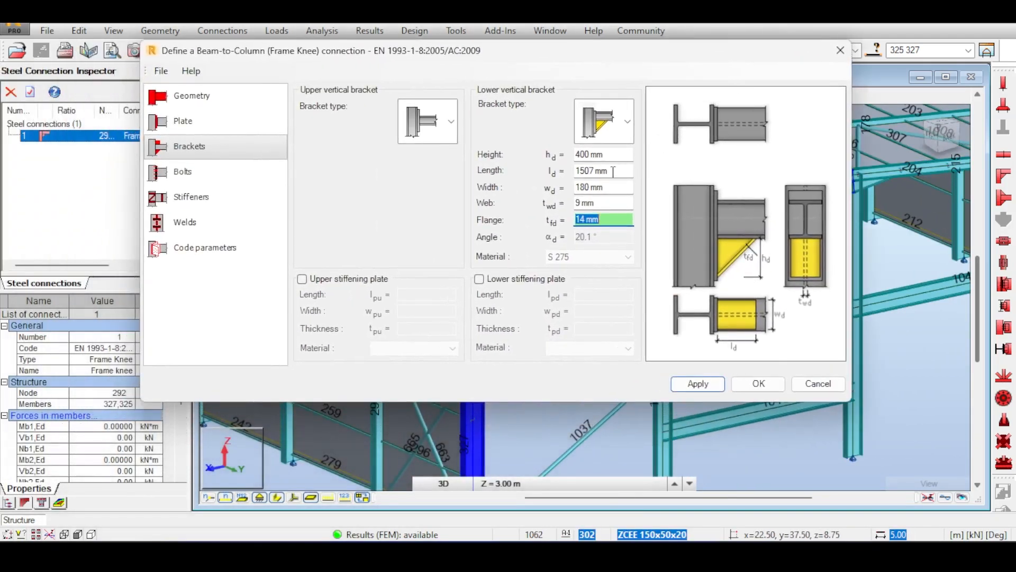
click(613, 171)
drag(584, 55, 670, 89)
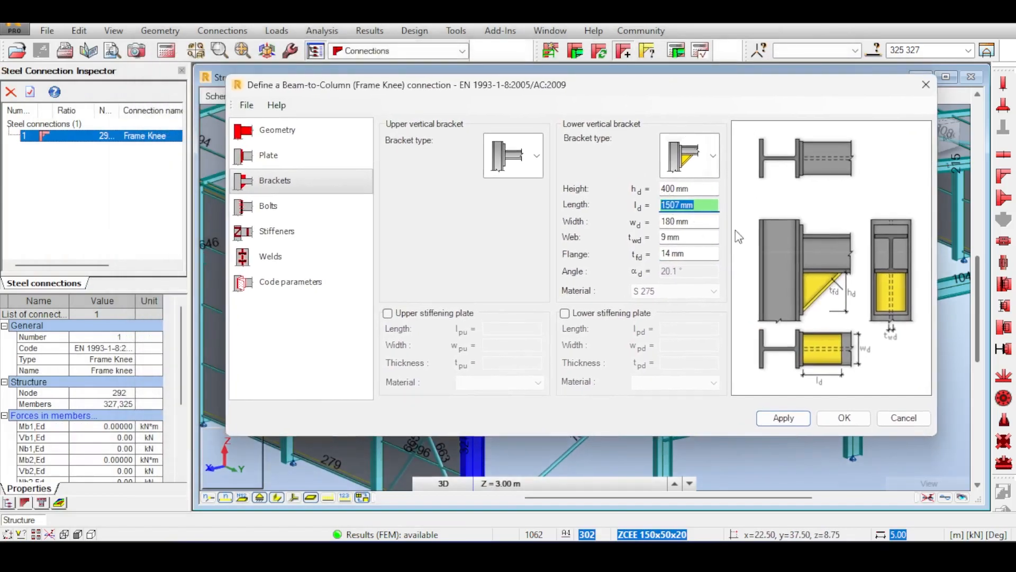
drag(690, 88, 84, 231)
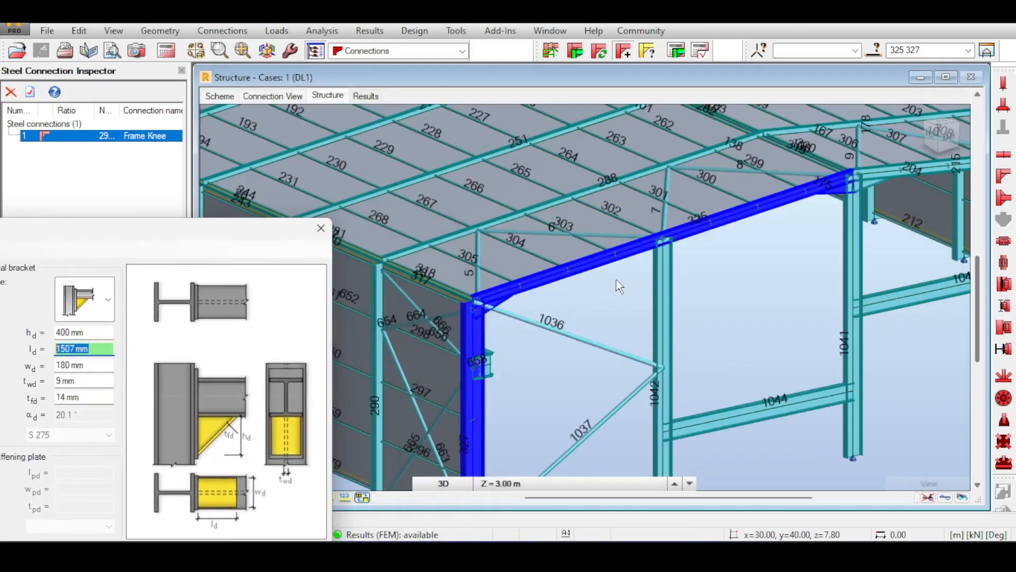
drag(139, 231, 696, 92)
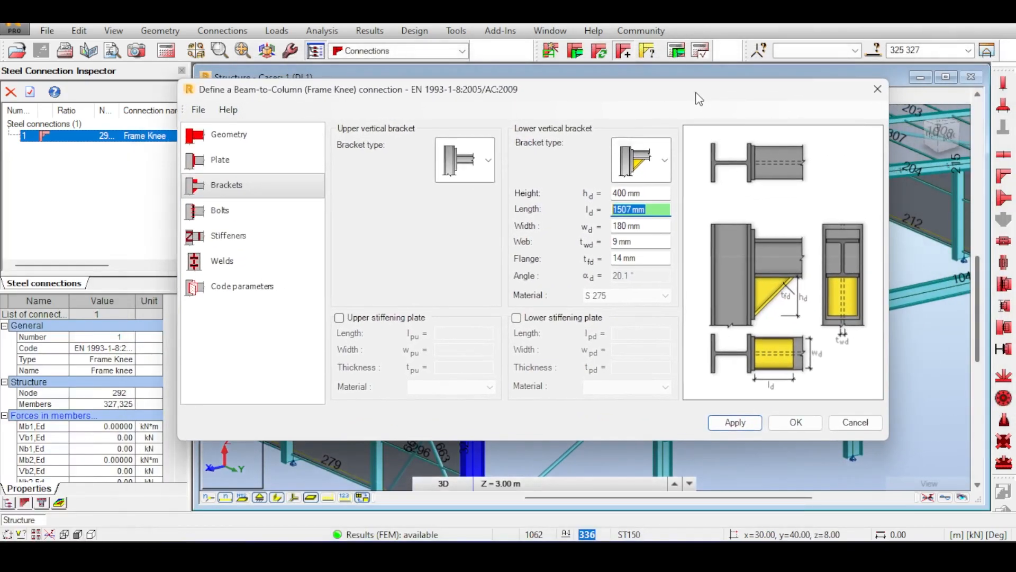
Step: Look at the upper vertical bracket types and try adding an upper stiffening plate to the beam
click(483, 162)
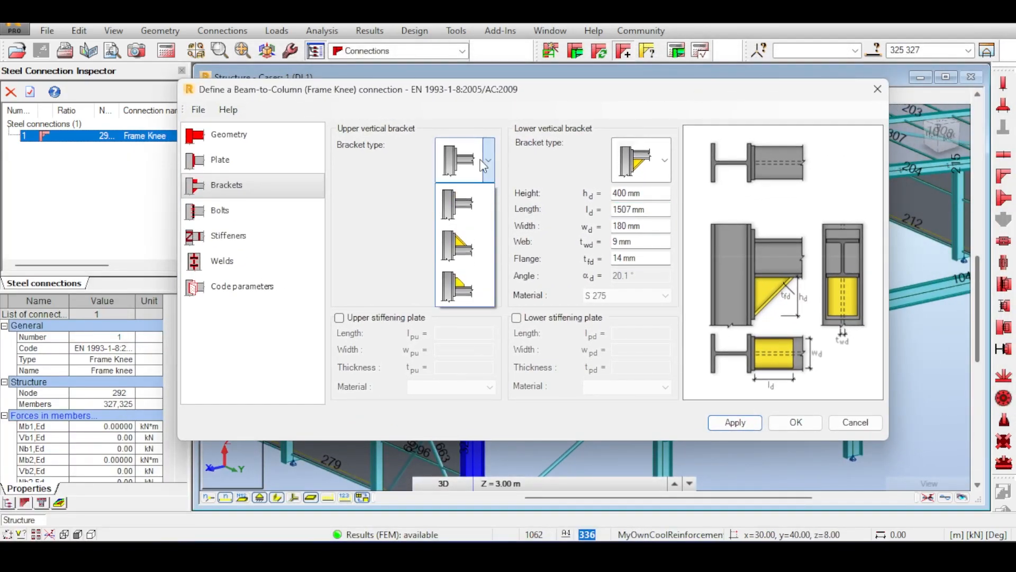
click(483, 164)
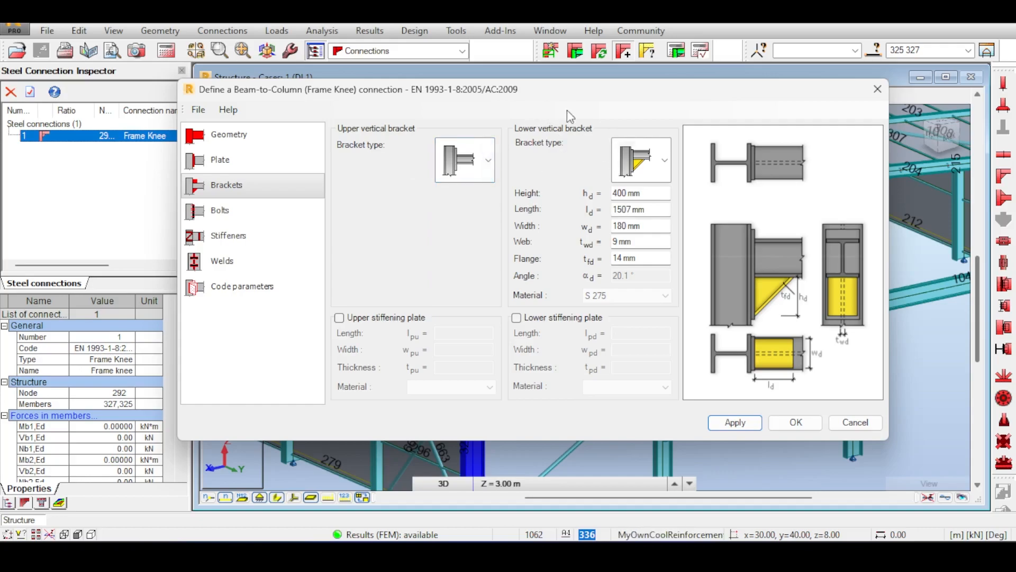
click(352, 319)
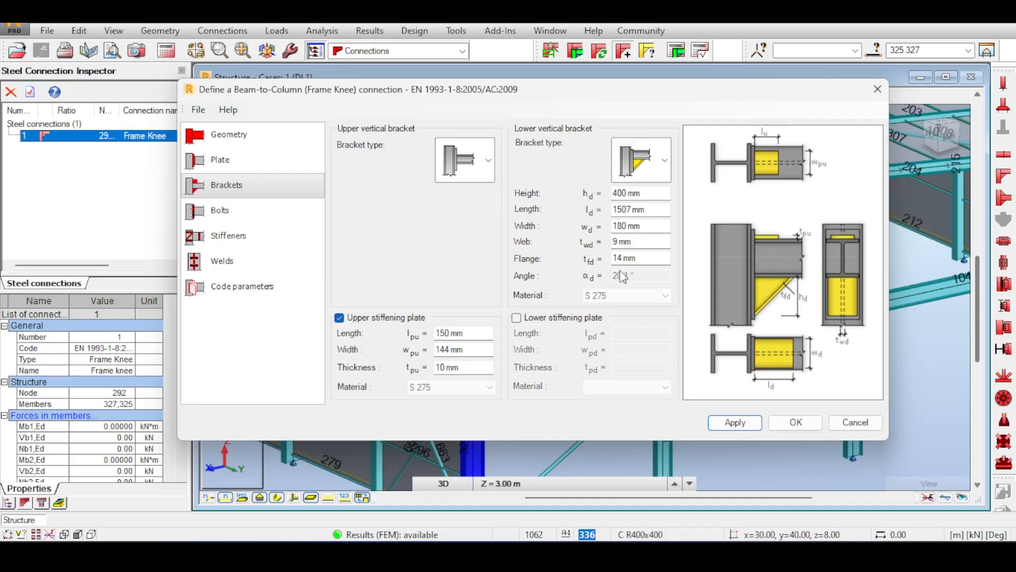
click(347, 320)
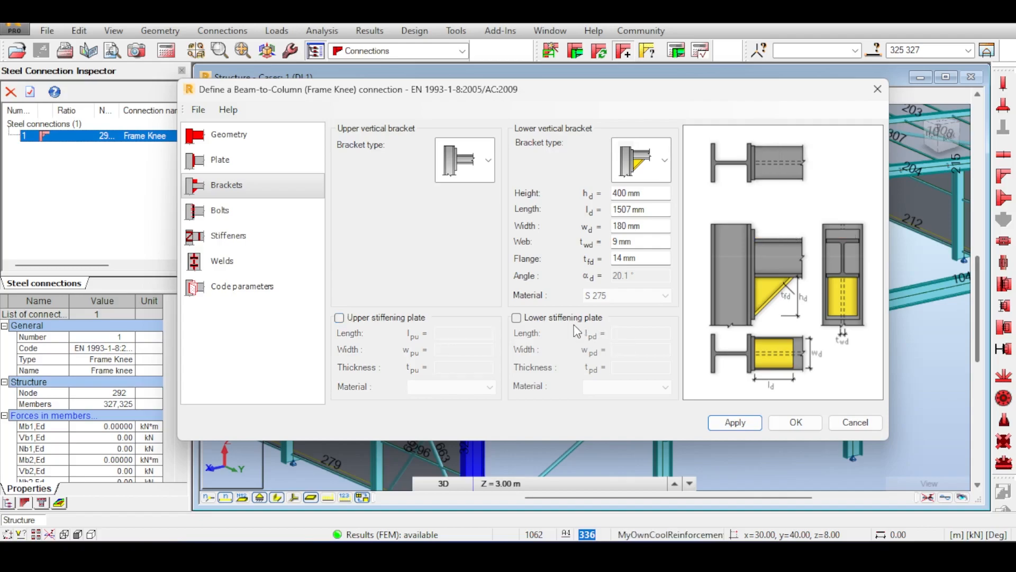
Step: Try adding a lower stiffening plate to the beam
click(555, 319)
click(553, 320)
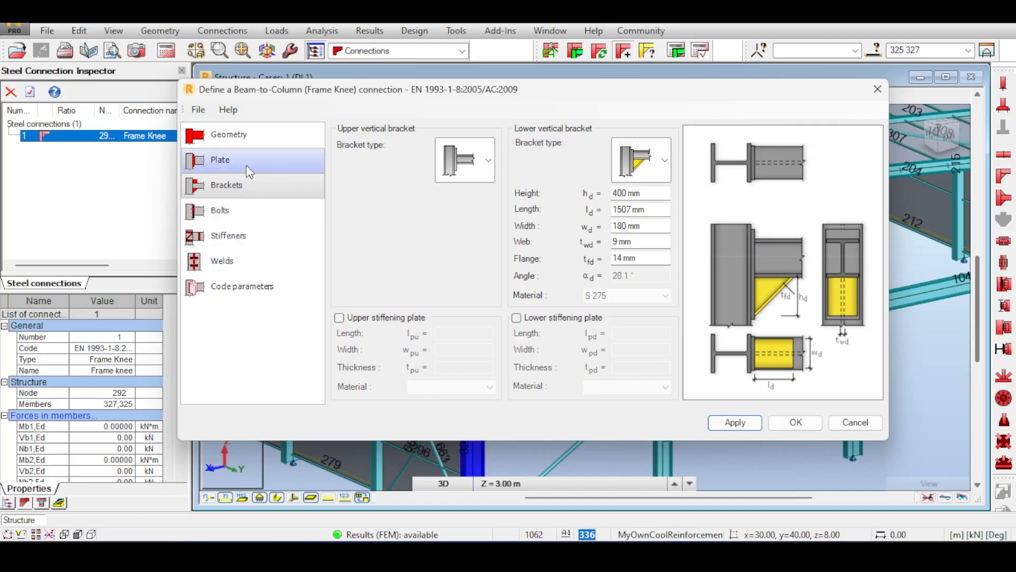
Step: Switch the connection type between welded and bolted to compare their available parameter groups, and leave it on bolted
click(264, 141)
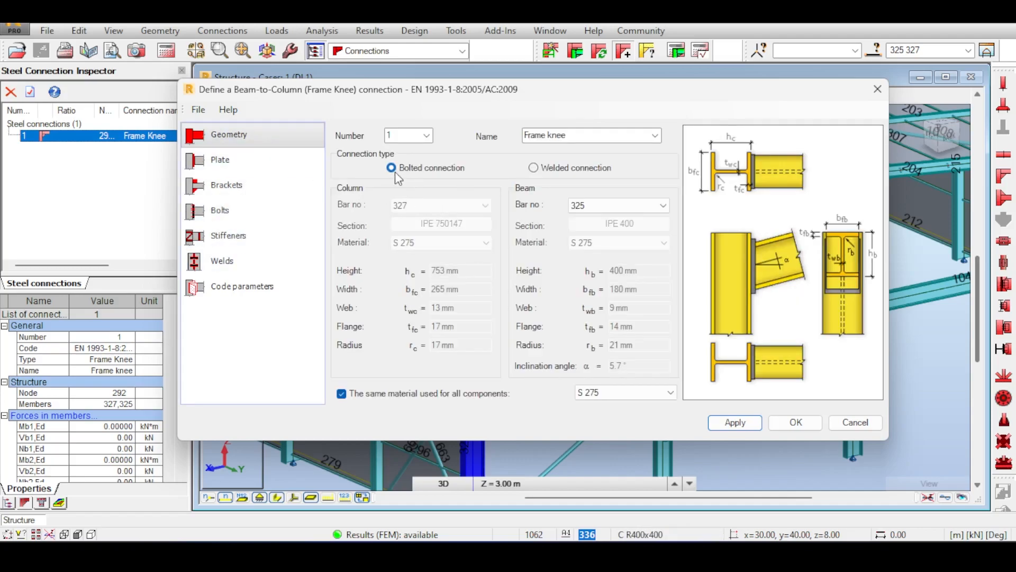
click(533, 167)
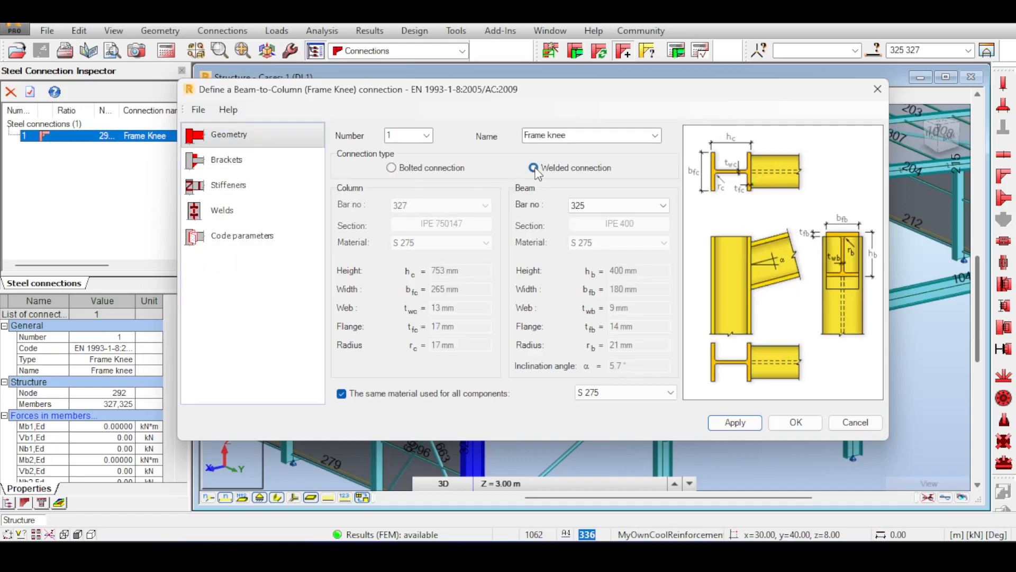
click(243, 155)
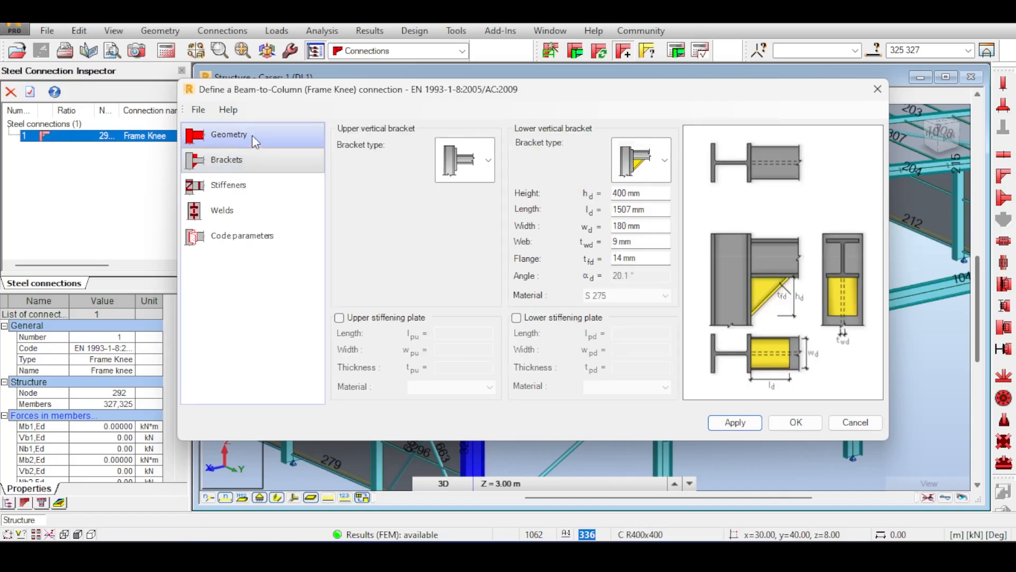
click(252, 135)
click(414, 168)
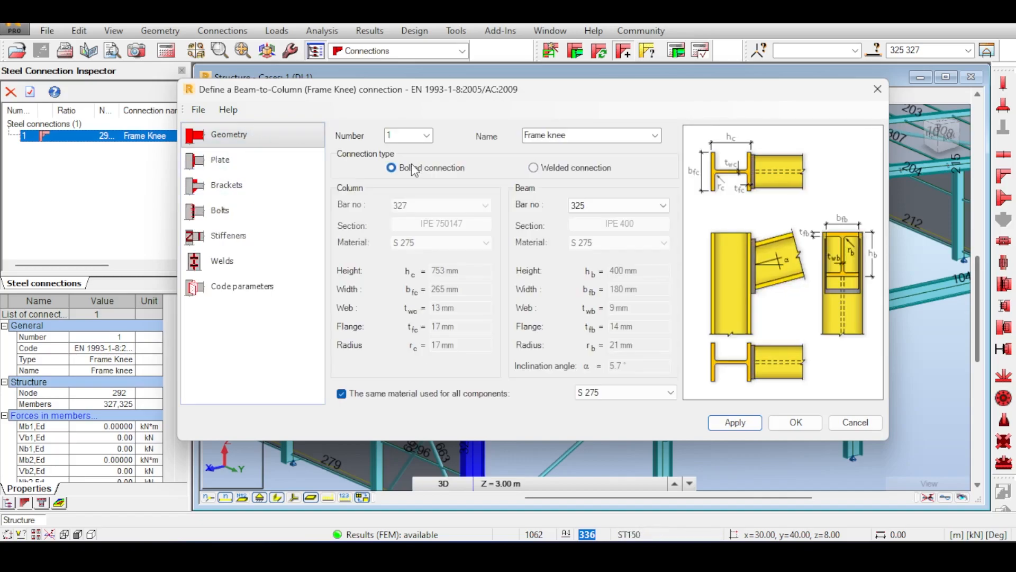
click(533, 168)
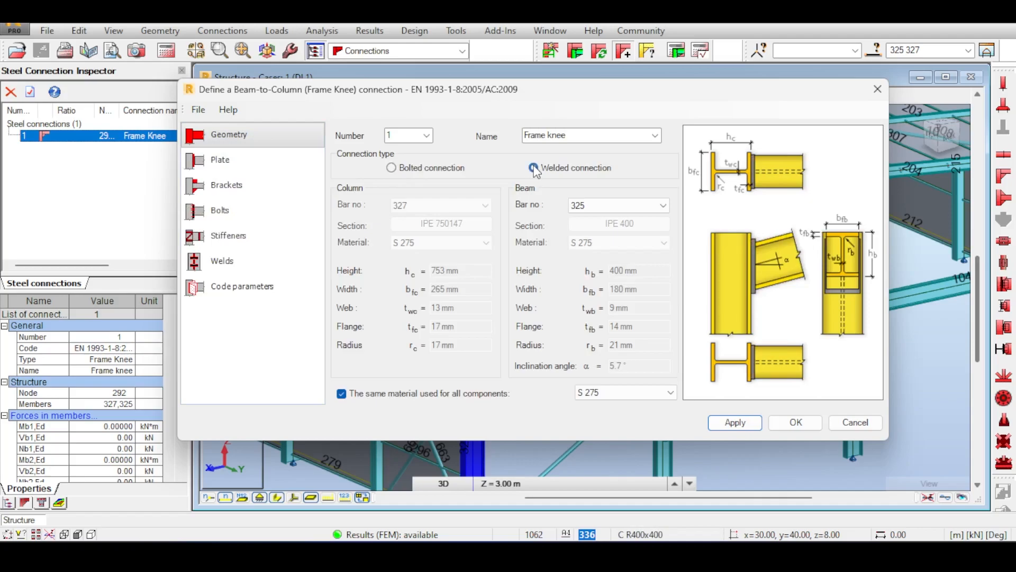
click(426, 170)
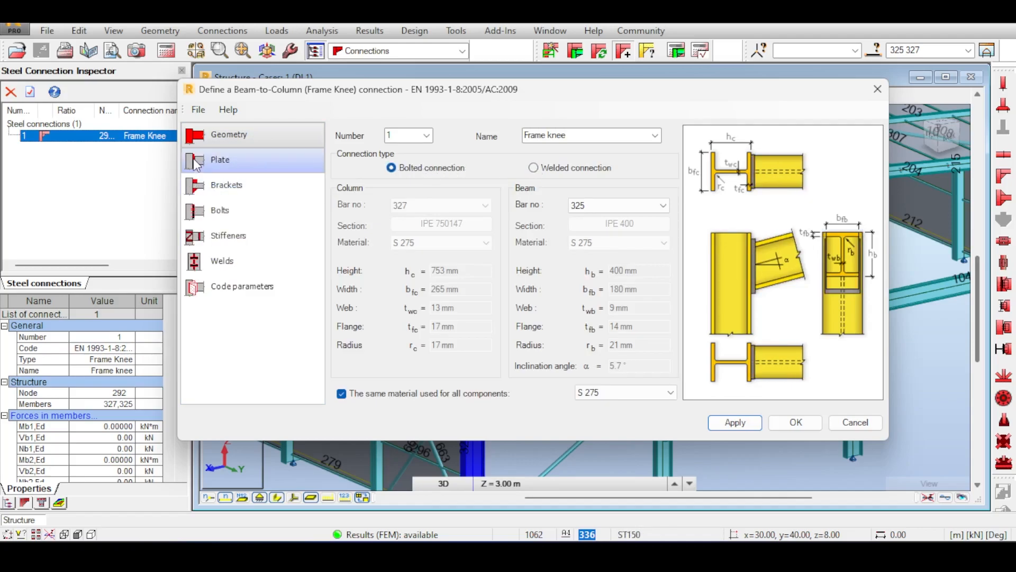
click(555, 169)
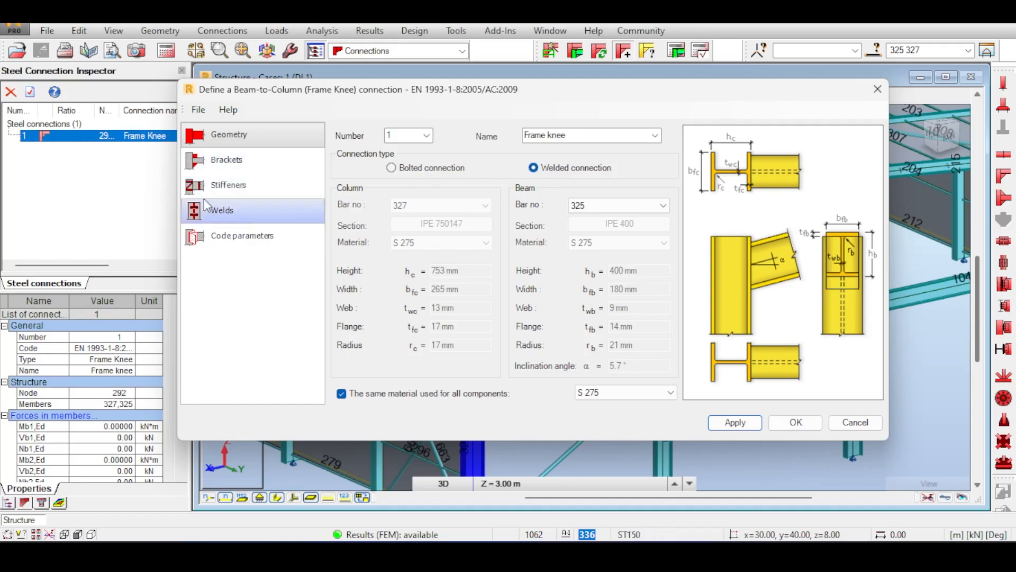
click(425, 174)
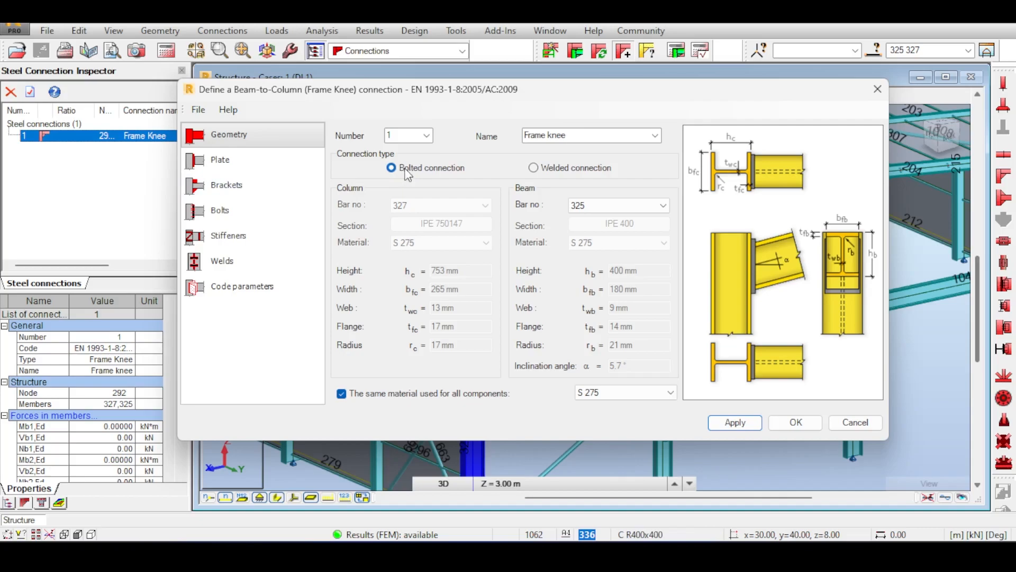
Step: Review the lower bracket's dimensions and look at the bolt diameter options
click(237, 189)
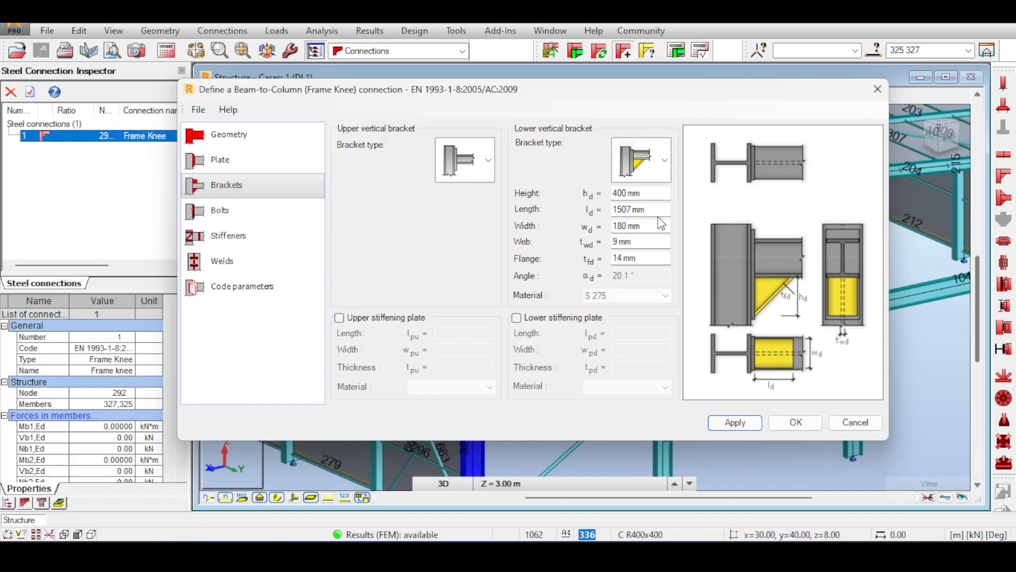
click(236, 212)
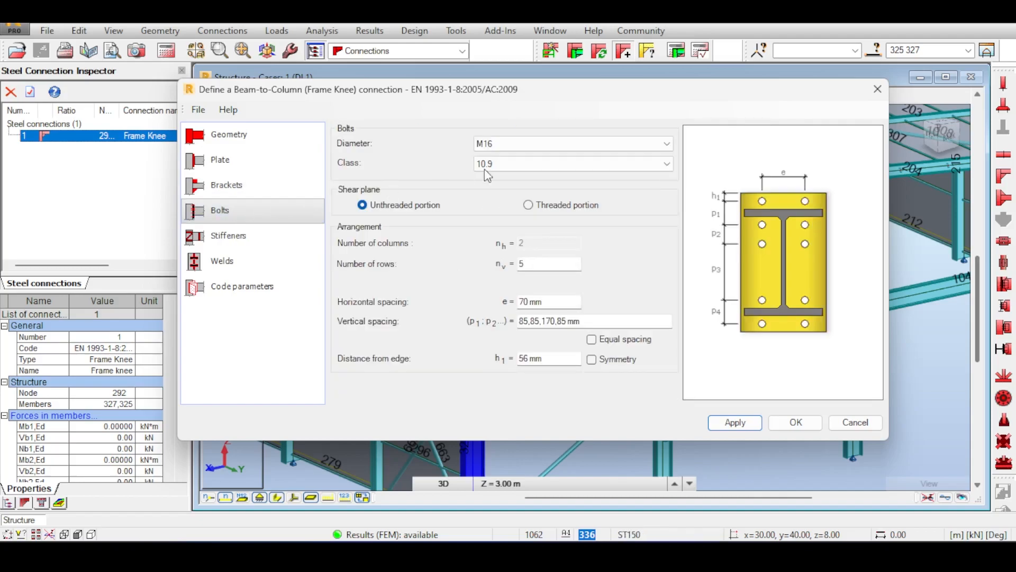
click(552, 146)
click(550, 149)
Step: Try 6 bolt rows in the arrangement, and restore the number of rows to 5
click(537, 264)
double_click(537, 264)
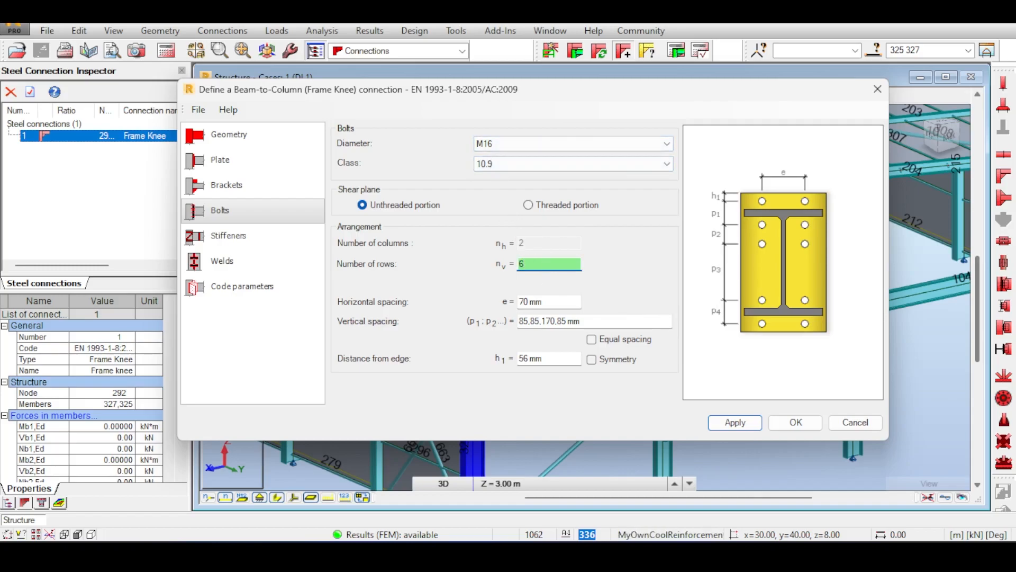
text(6)
key(Tab)
click(554, 265)
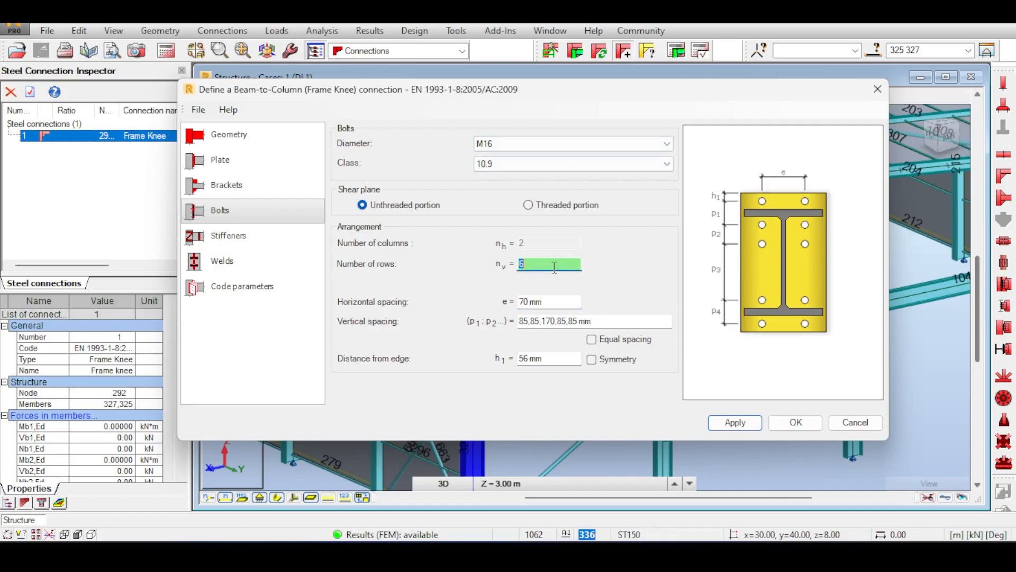
text(5)
key(Tab)
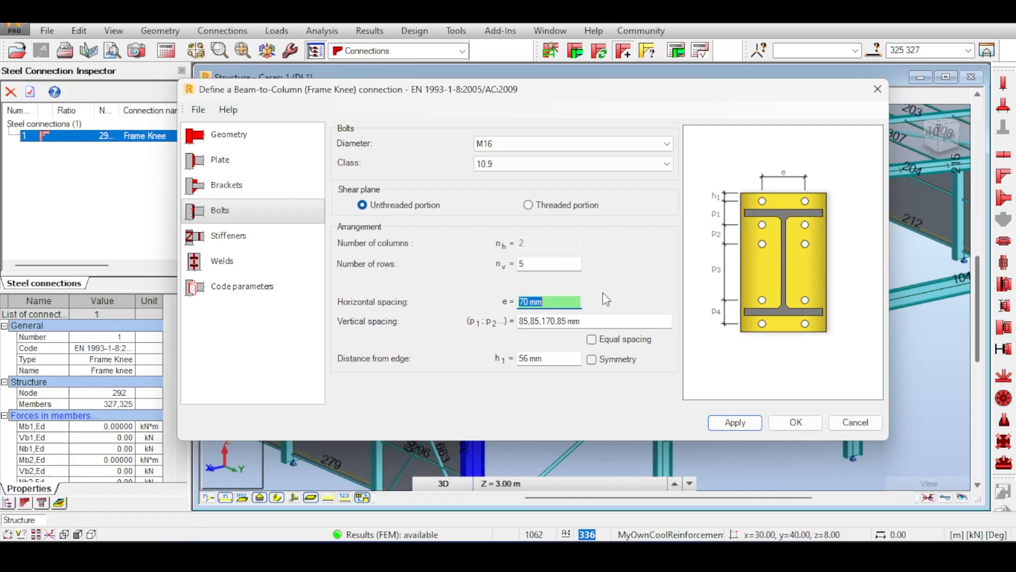
Step: Try the symmetry option for the bolts' edge distance and the equal spacing option for the vertical spacing
click(544, 362)
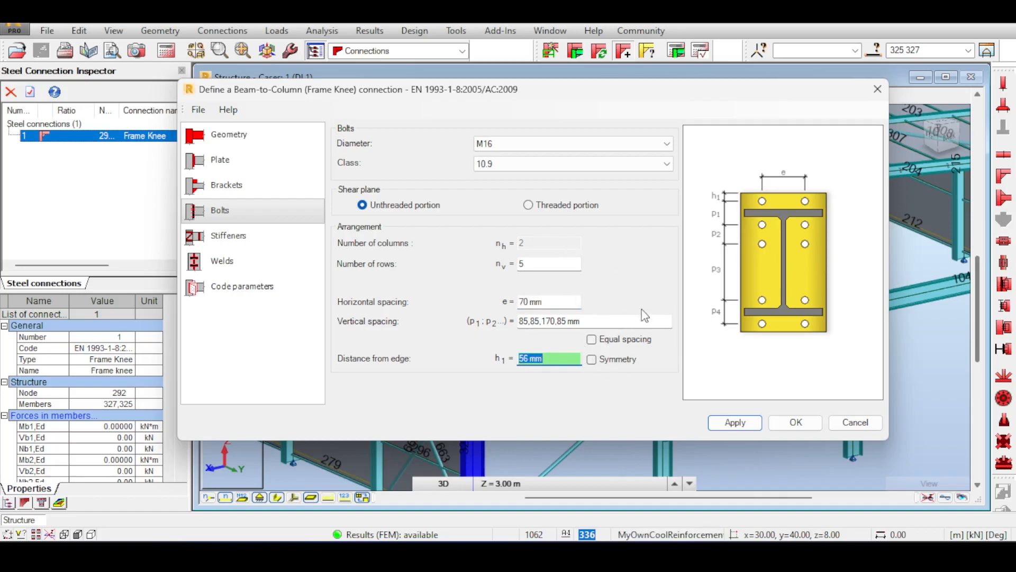
click(591, 360)
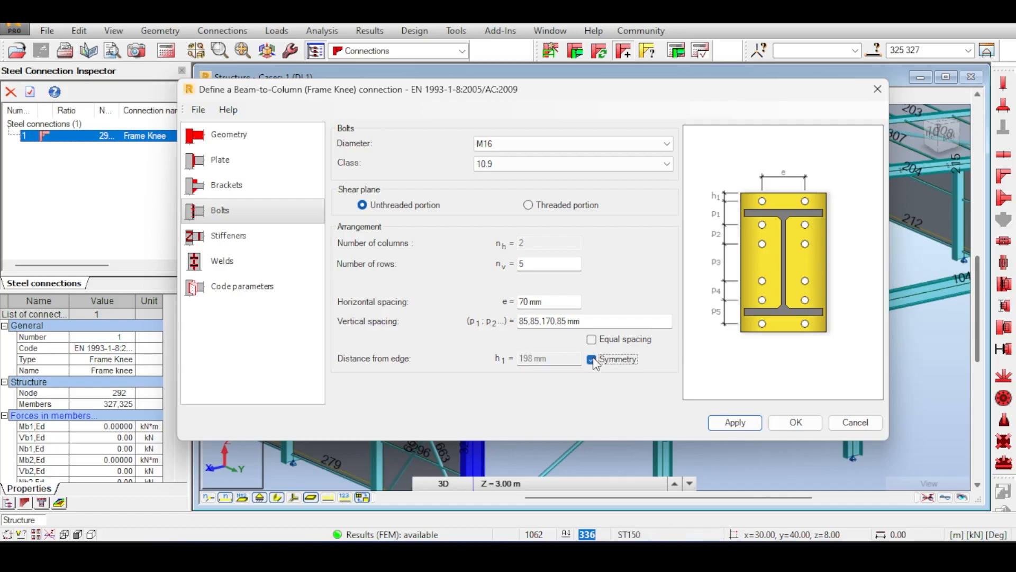
click(593, 358)
click(592, 357)
click(593, 357)
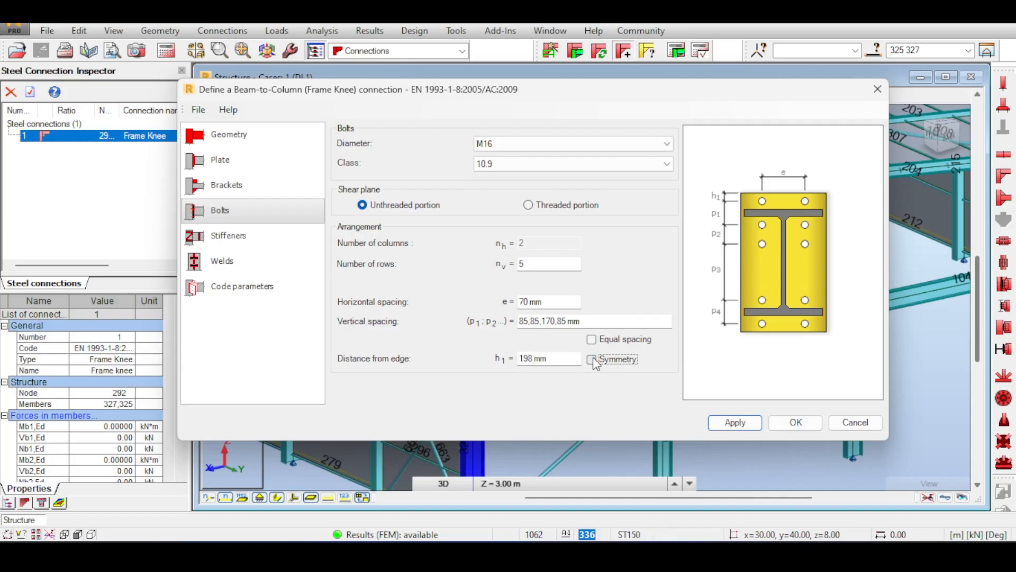
click(593, 358)
click(593, 358)
click(605, 341)
click(599, 342)
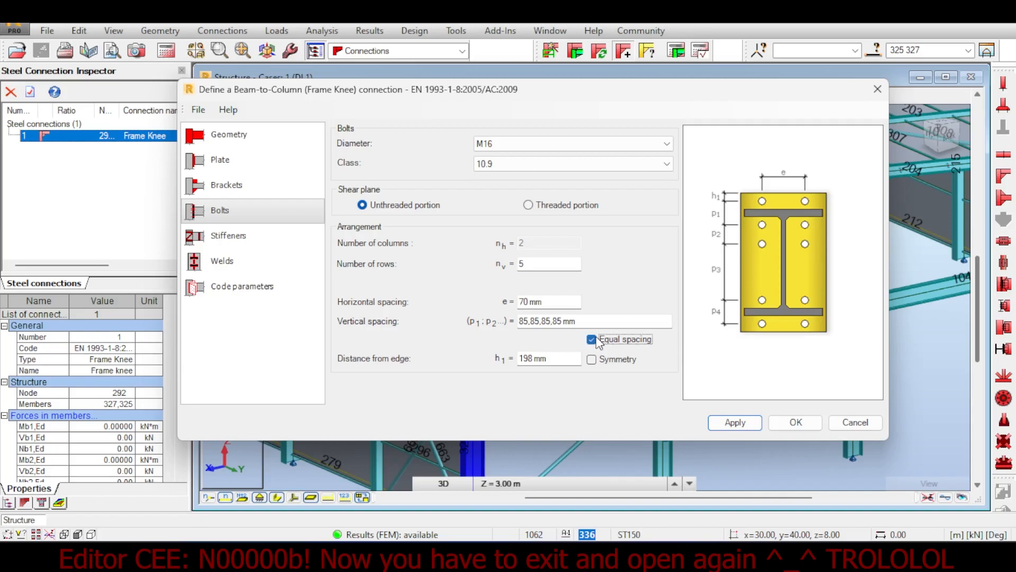
click(597, 340)
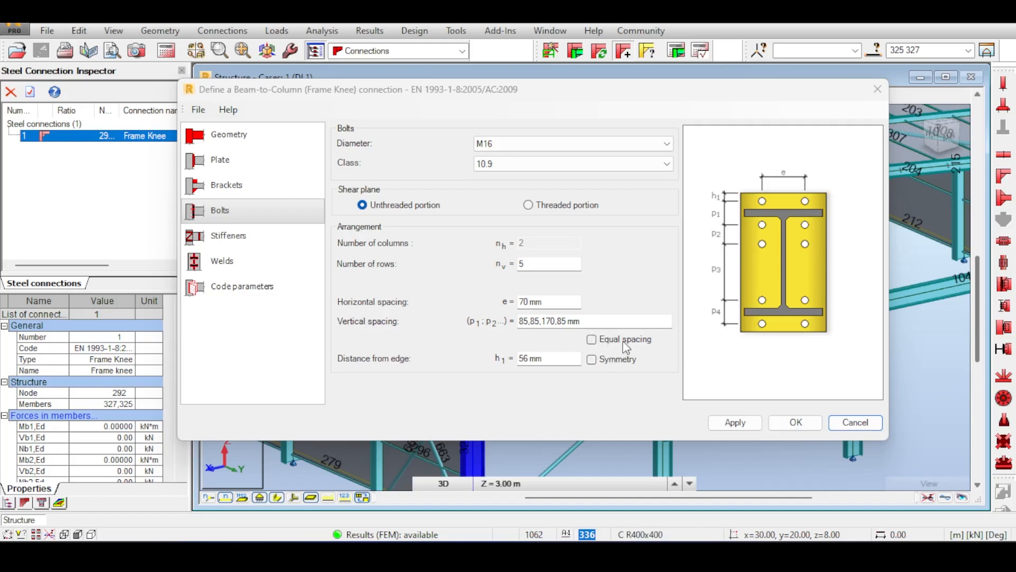
Step: Examine the frame corner at the end of beam 325 in the model and relate it to the bolt layout preview
drag(622, 91, 782, 311)
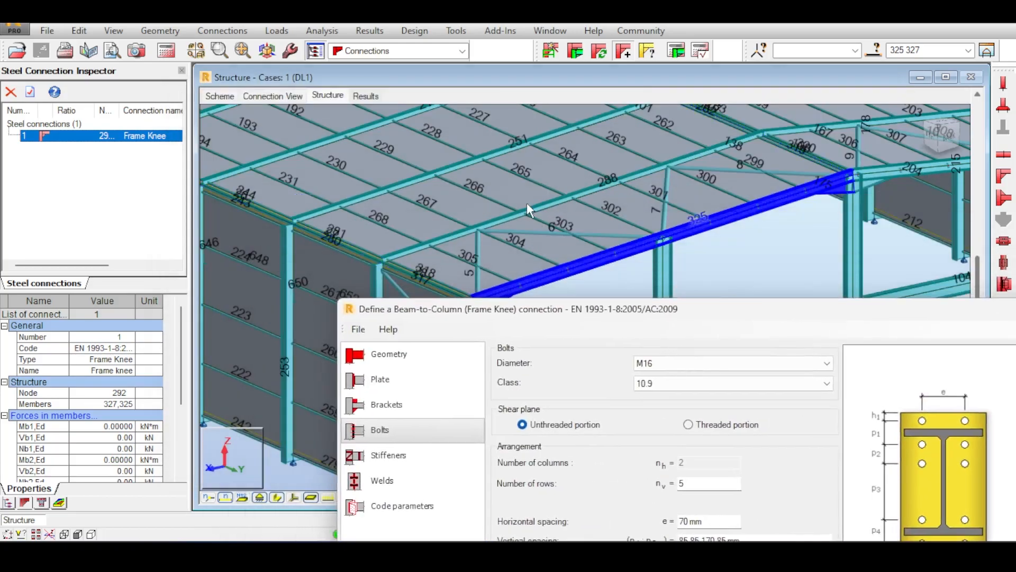
middle_drag(526, 202, 530, 147)
scroll(482, 253, up, 3)
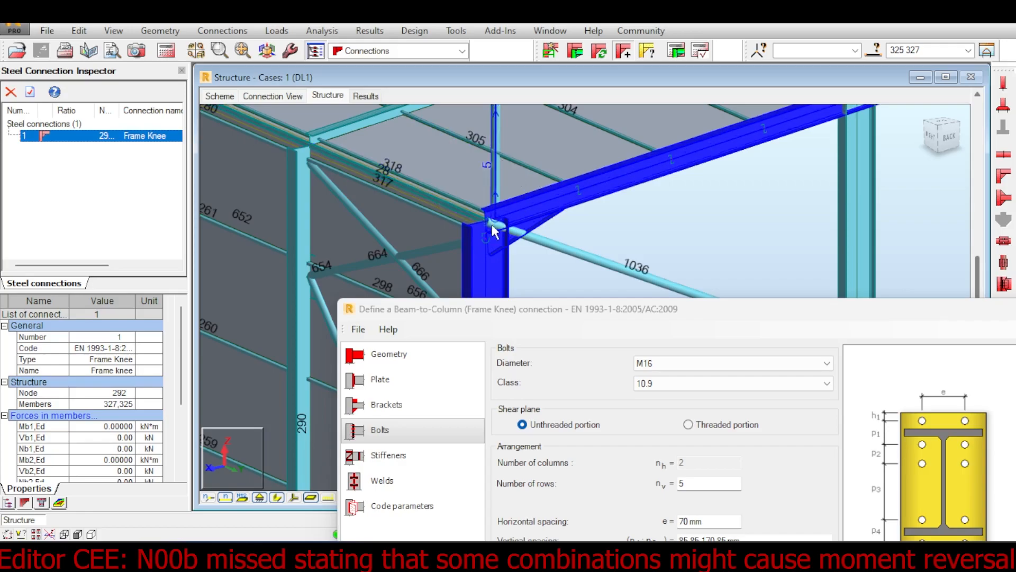
middle_drag(443, 227, 434, 154)
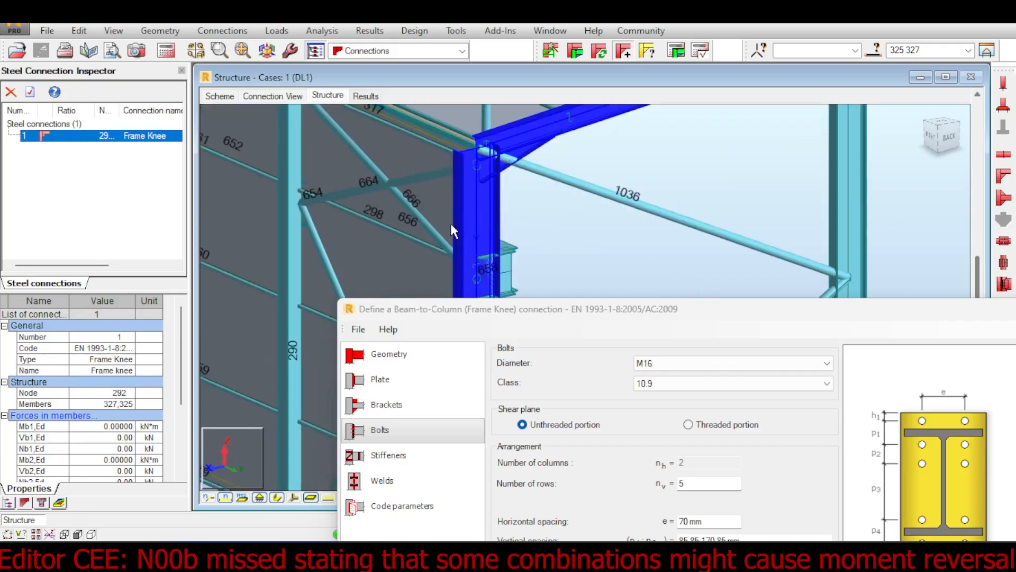
middle_drag(533, 195, 525, 250)
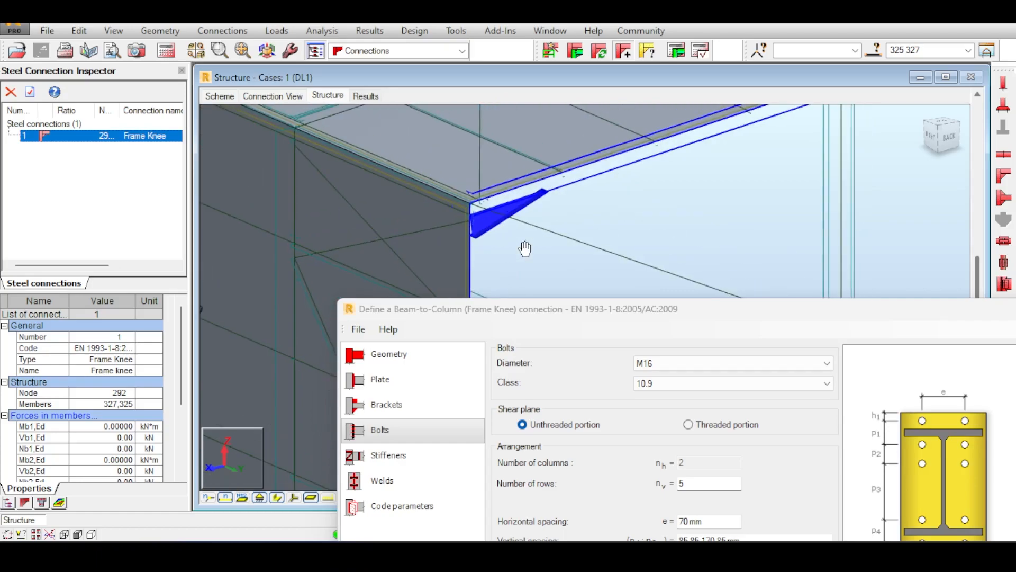
scroll(475, 209, up, 5)
drag(601, 305, 492, 89)
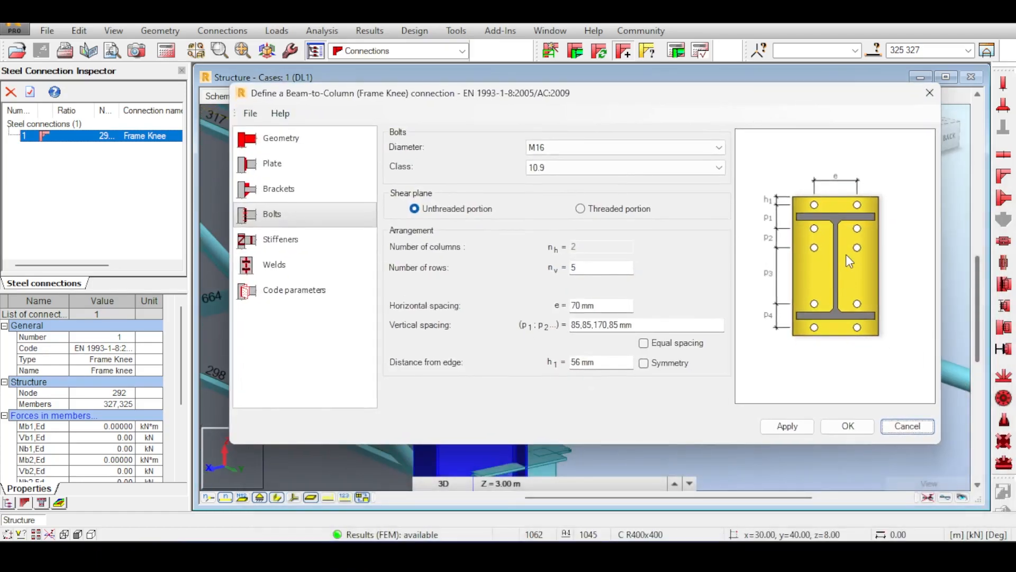
Step: Inspect the haunch and the beam-to-column joint close up and compare them with the bolt rows in the connection definition
drag(640, 94, 679, 362)
scroll(393, 204, up, 2)
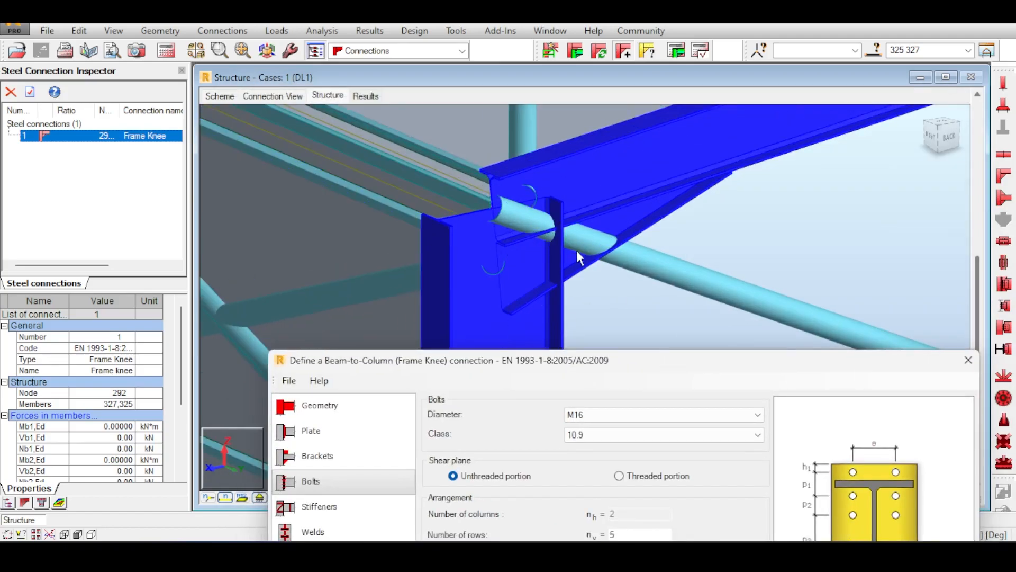
drag(628, 366, 538, 107)
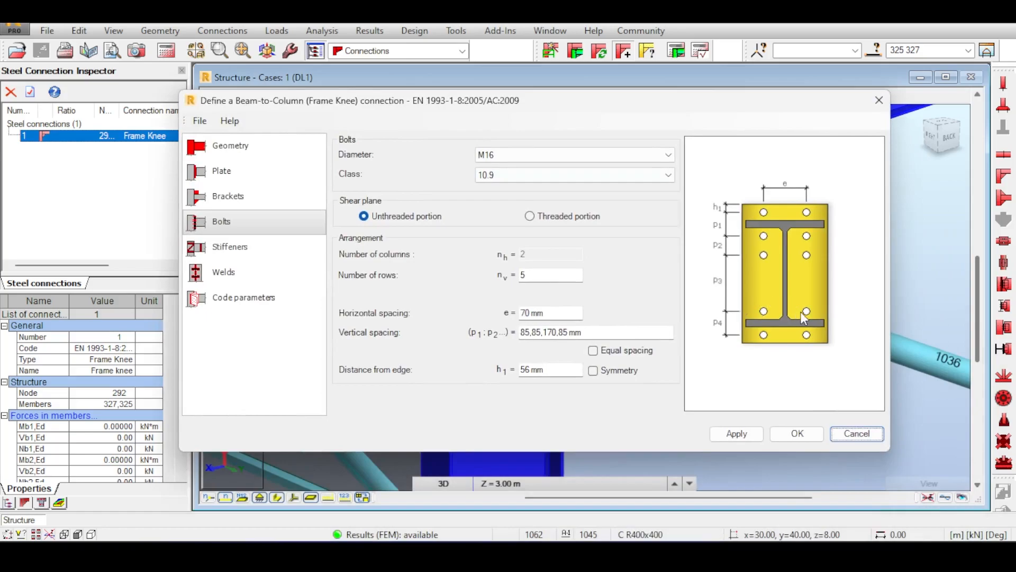
drag(560, 80, 638, 502)
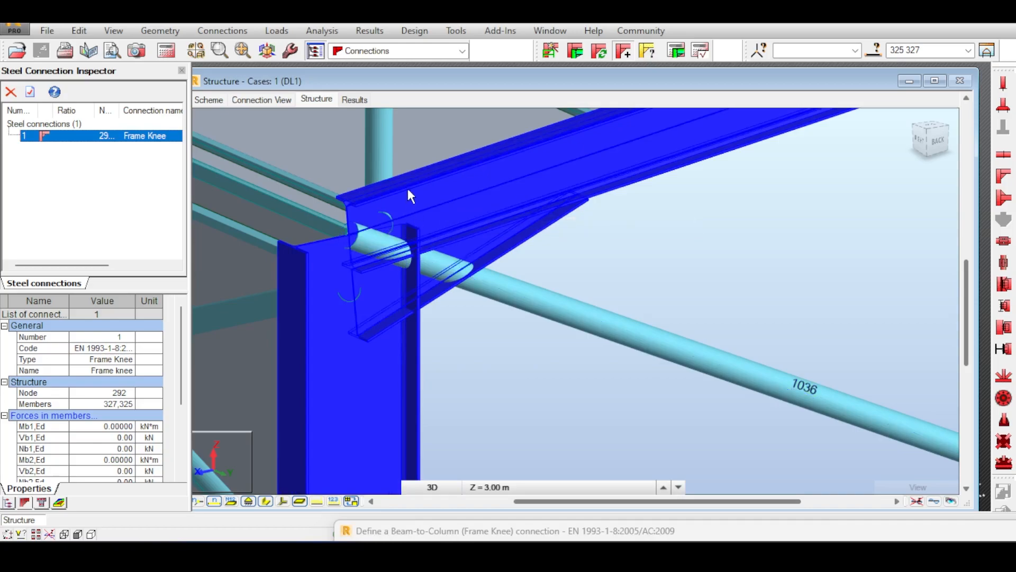
mouse_move(598, 551)
click(661, 512)
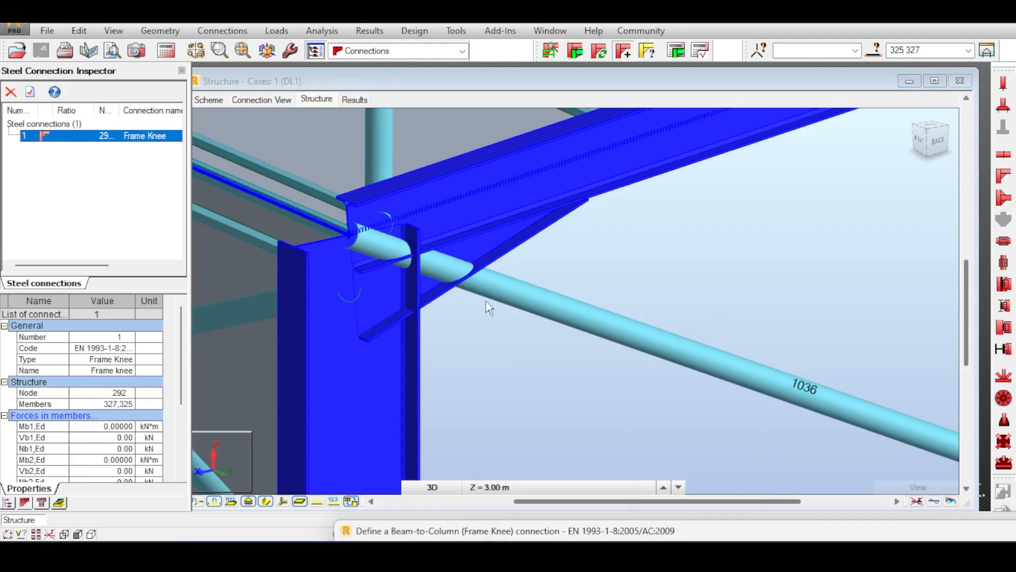
mouse_move(598, 552)
click(634, 475)
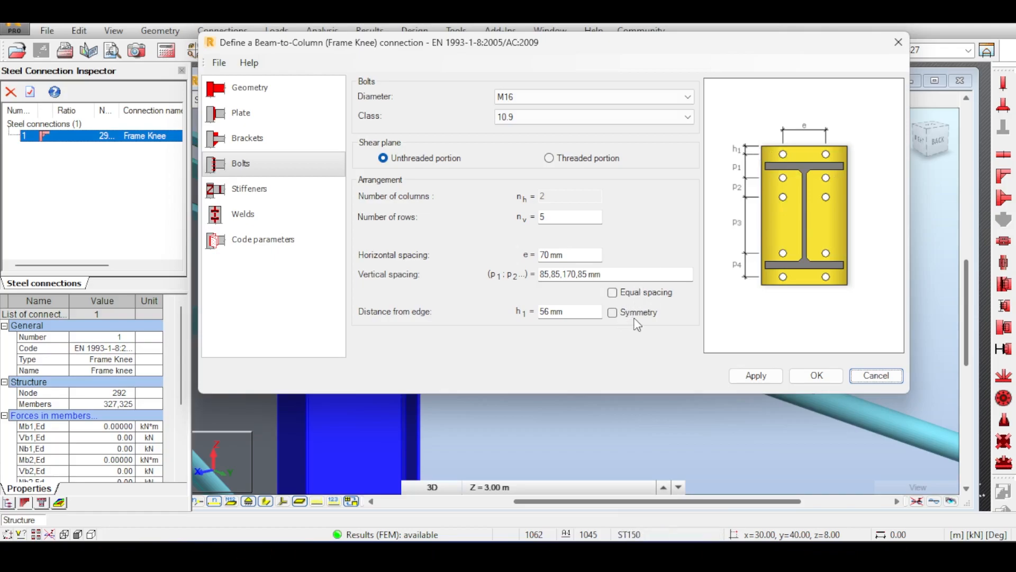
Step: Set the material of the column's horizontal stiffeners to S 275
click(286, 191)
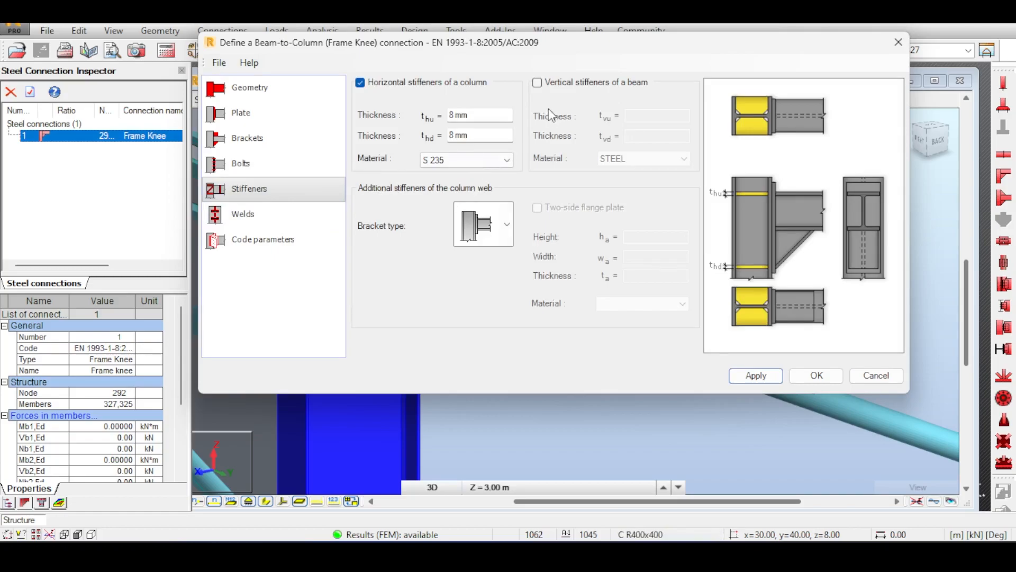
click(488, 160)
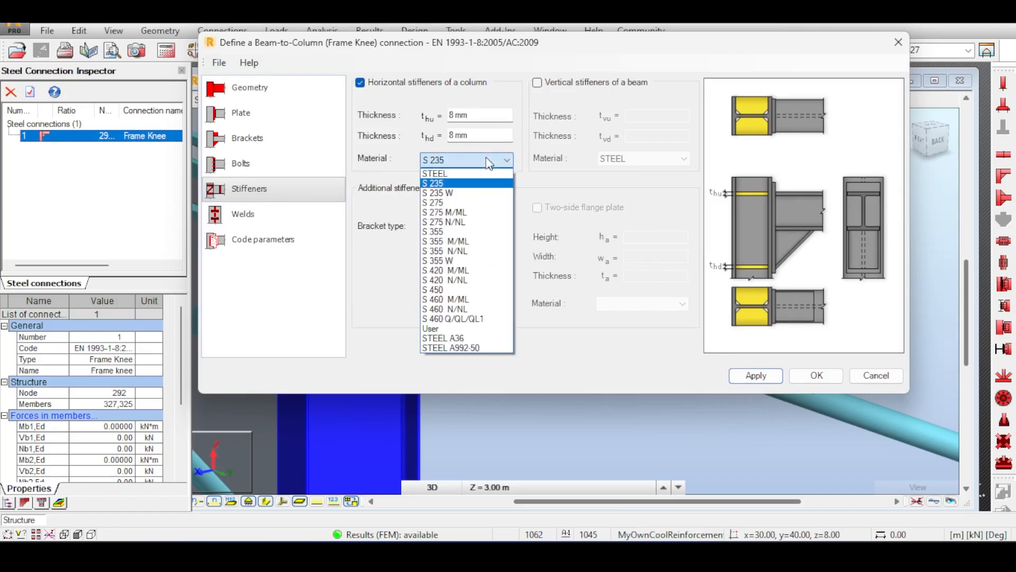
click(457, 202)
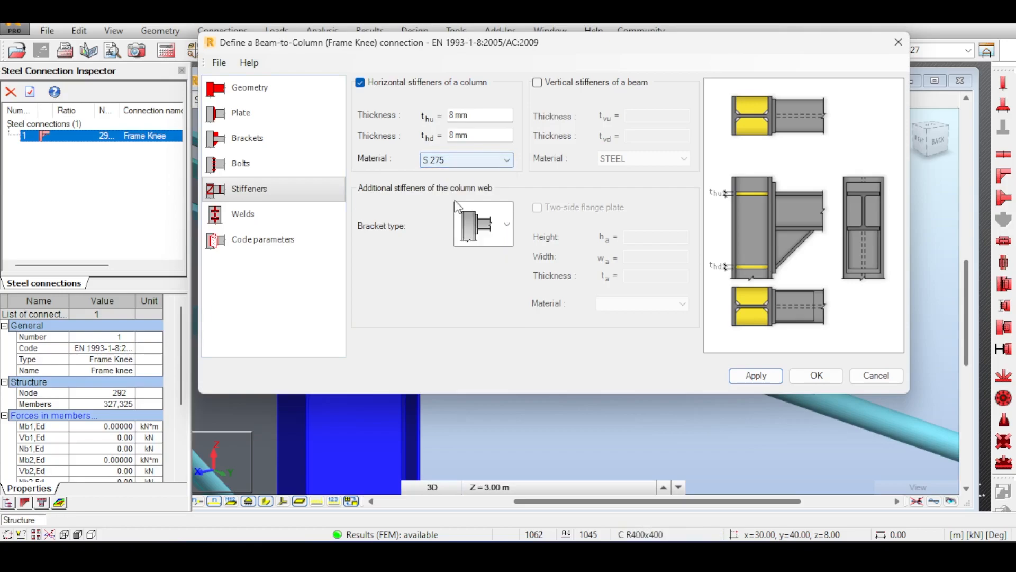
Step: Try a web plate as the column web's additional stiffener, and turn off the column's horizontal stiffeners
click(500, 223)
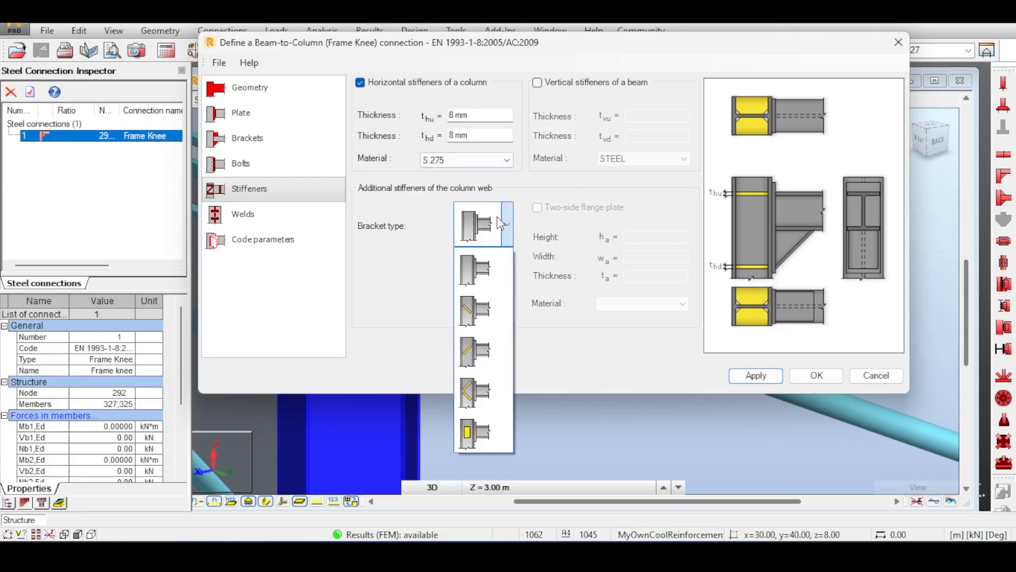
click(478, 433)
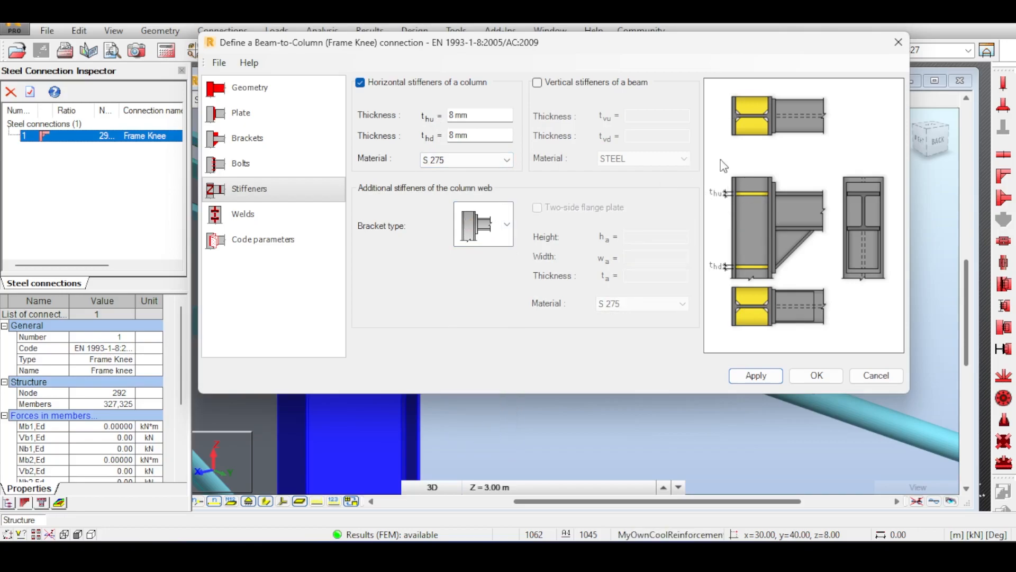
click(403, 83)
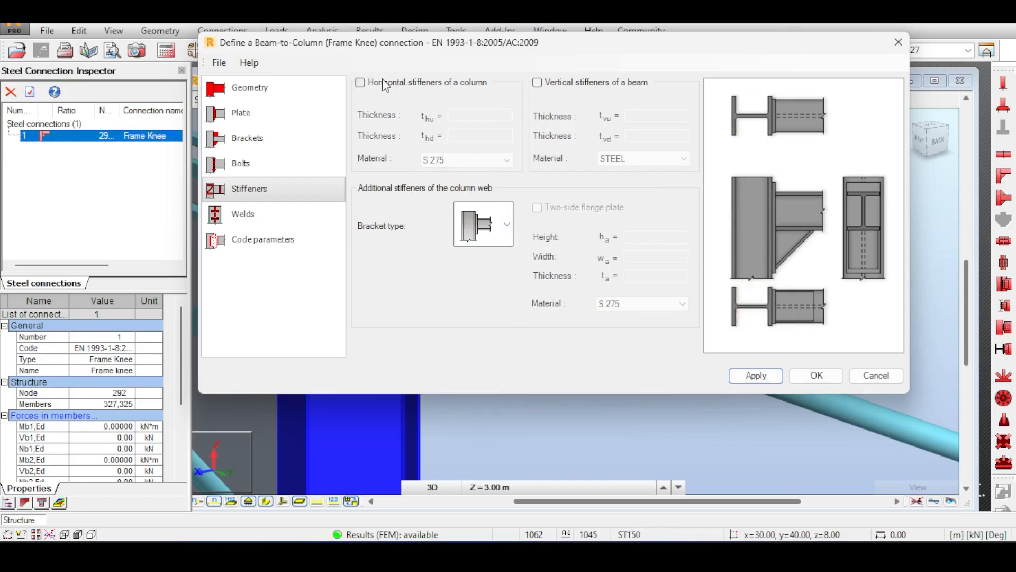
Step: Turn on the column's horizontal stiffeners with 8 mm upper and lower thickness in S 275
click(384, 84)
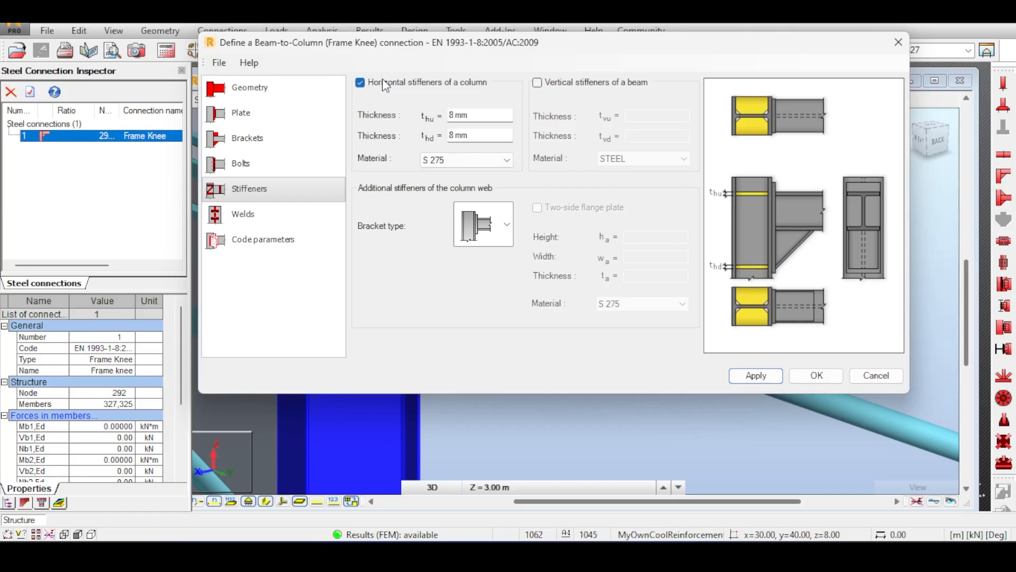
click(383, 80)
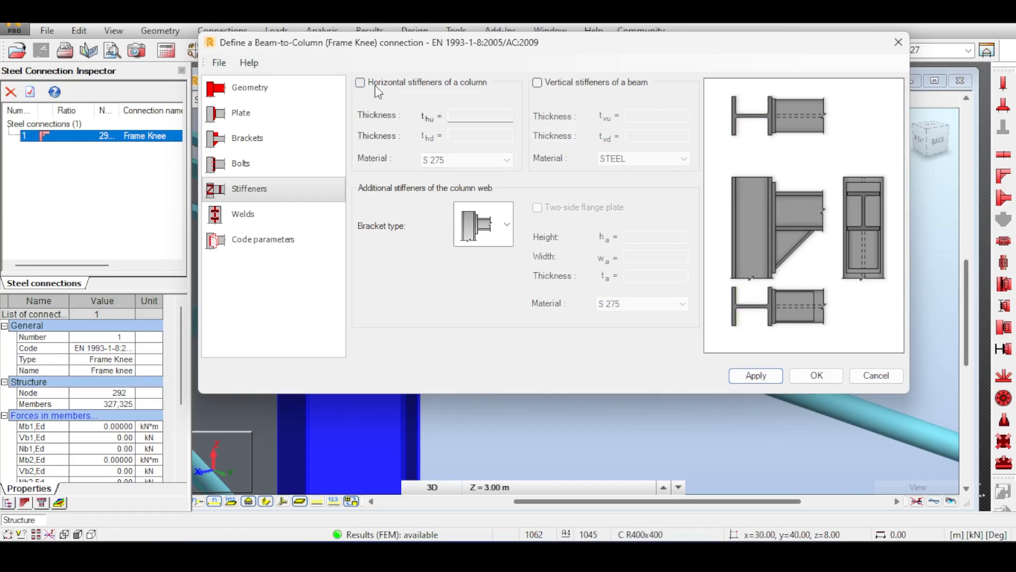
click(374, 84)
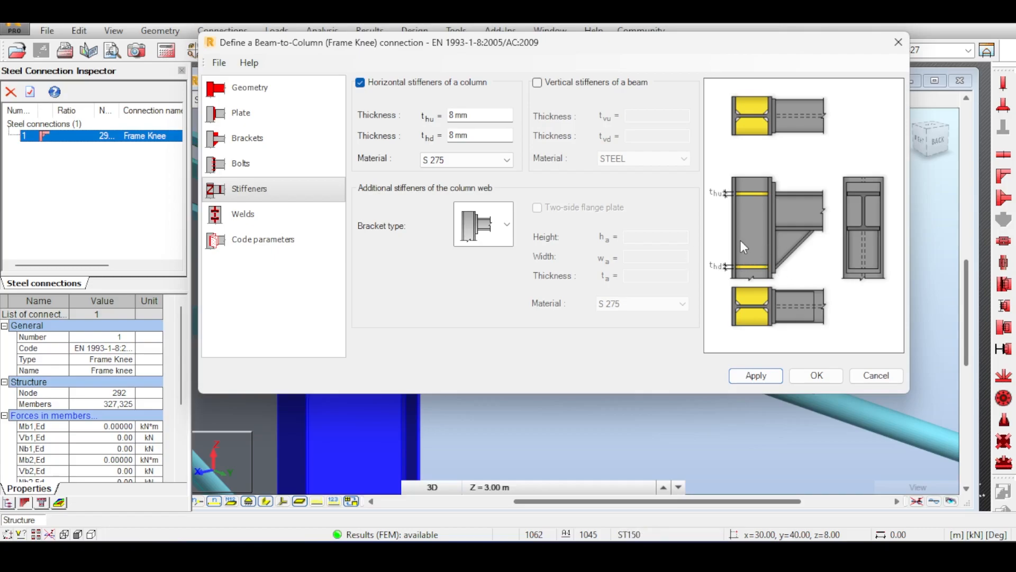
Step: Try vertical stiffeners on the beam and a double diagonal stiffener for the column web
click(578, 84)
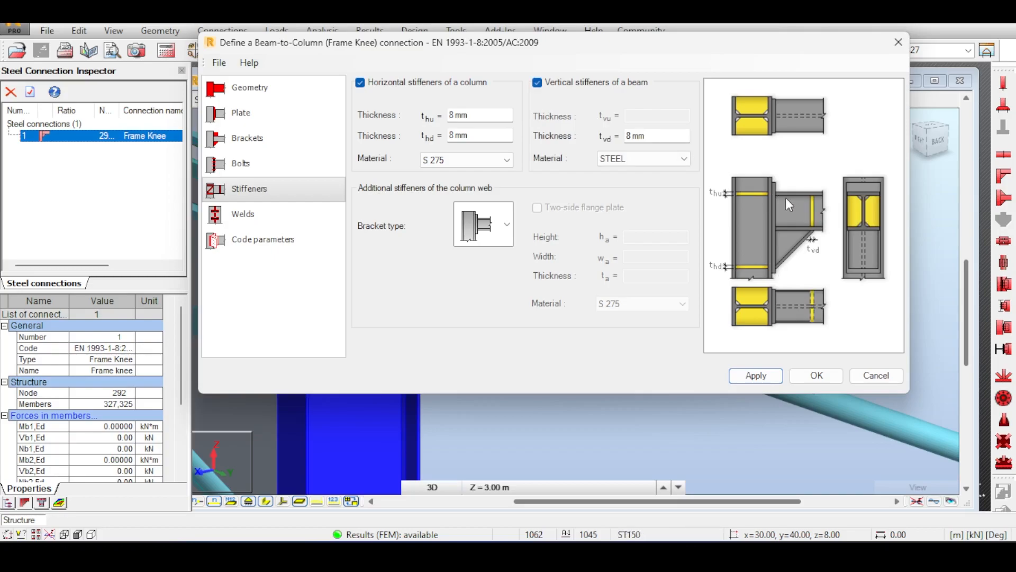
click(628, 88)
click(505, 224)
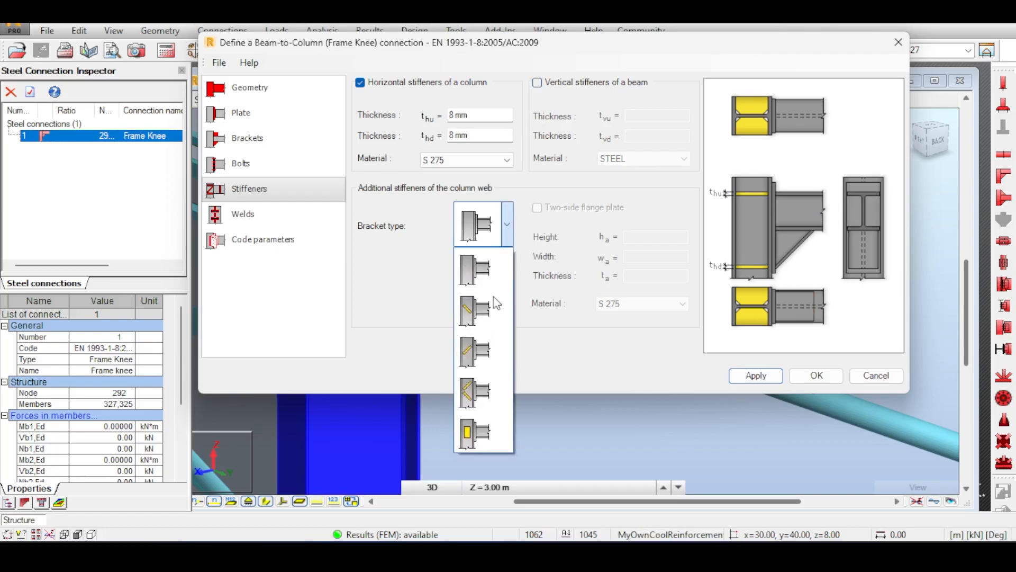
click(479, 394)
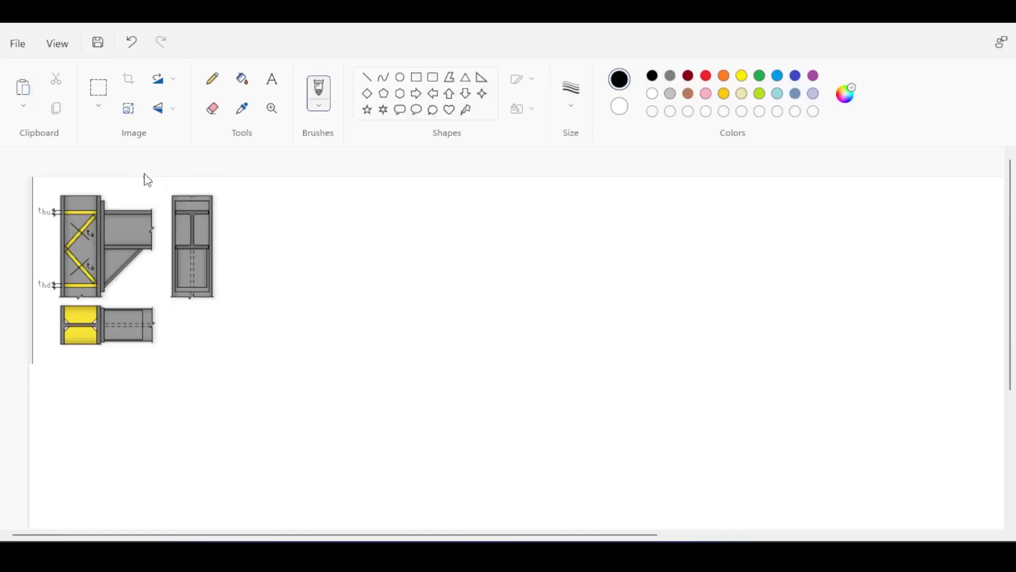
Step: Switch to Paint and mark the joint image with red force arrows along the beam, haunch and column stiffeners, circling the lower stiffener
click(706, 76)
mouse_move(169, 213)
mouse_down()
mouse_move(157, 206)
mouse_move(157, 220)
mouse_up()
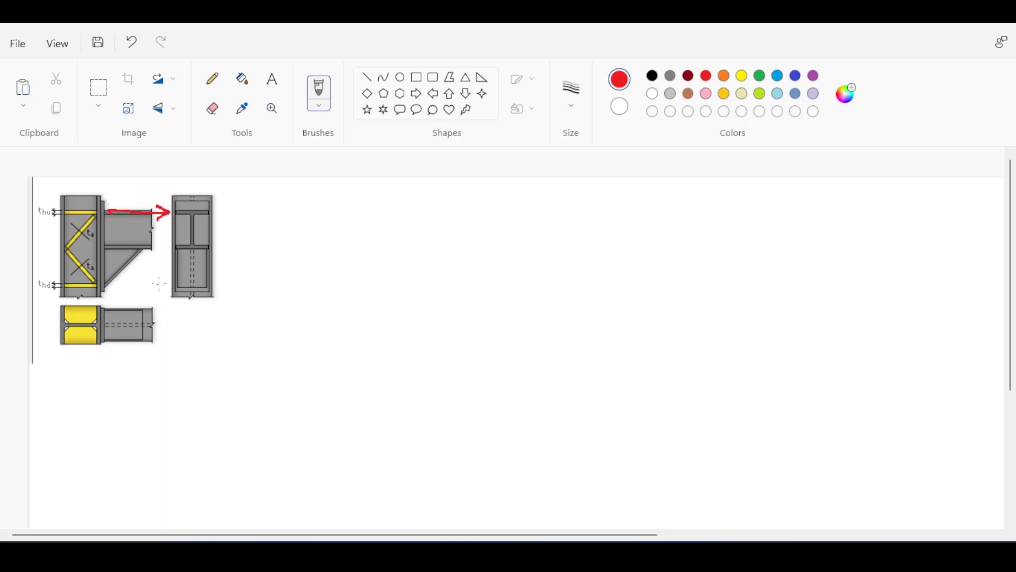
drag(133, 248, 105, 285)
mouse_move(101, 287)
mouse_down()
mouse_move(78, 290)
mouse_move(79, 268)
mouse_move(66, 261)
mouse_up()
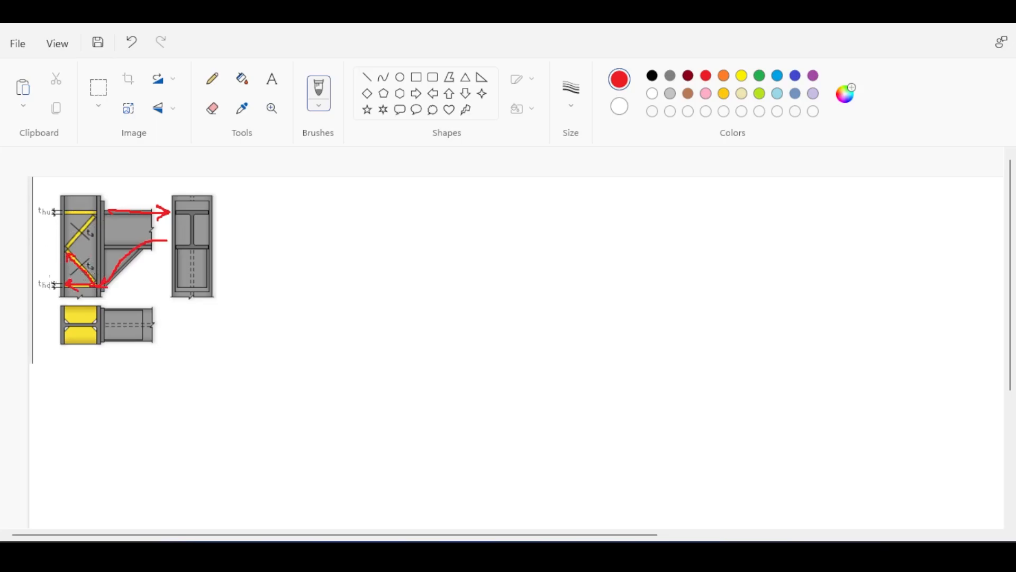
mouse_move(45, 276)
mouse_down()
mouse_move(51, 296)
mouse_move(72, 296)
mouse_up()
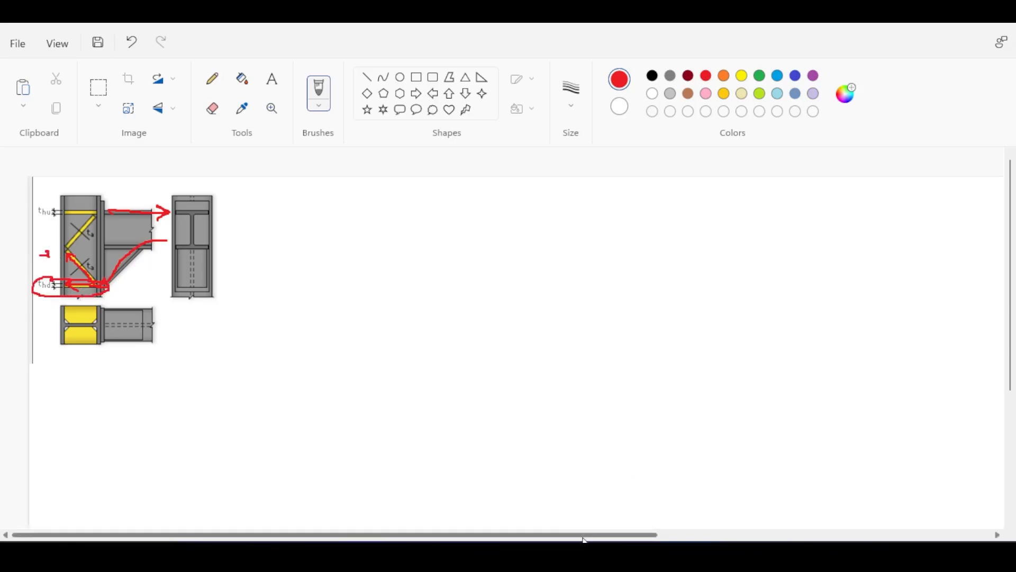
Step: Switch back to Robot Structural Analysis, check the code parameters and accept the frame knee definition, inspecting the connection in 3D
mouse_move(586, 536)
click(515, 450)
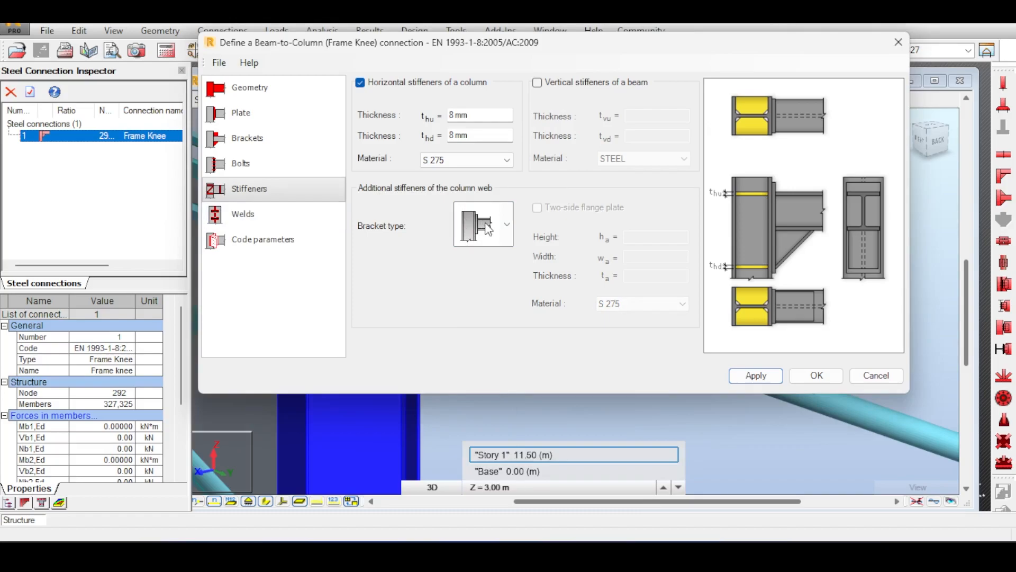
click(267, 245)
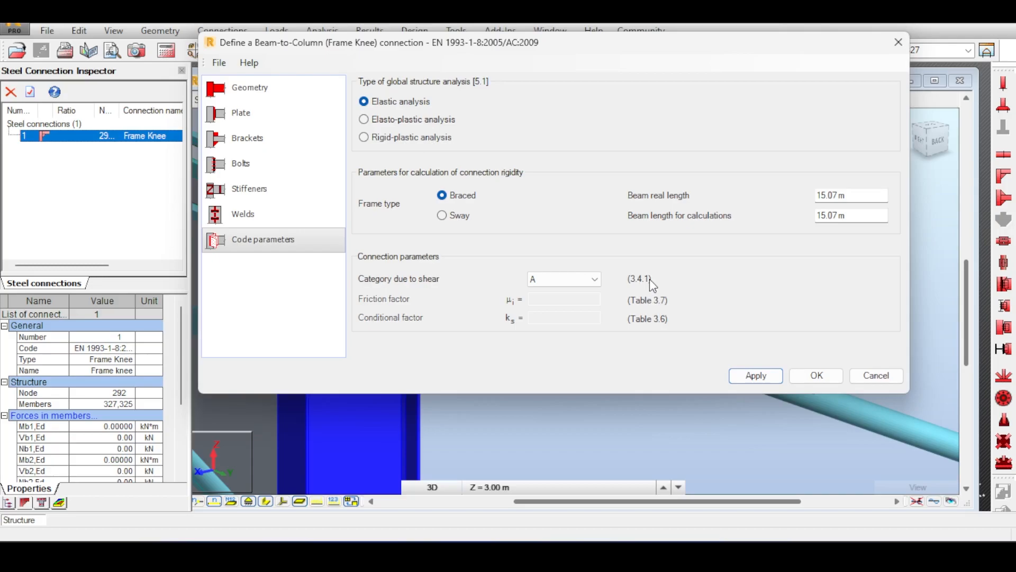
click(815, 375)
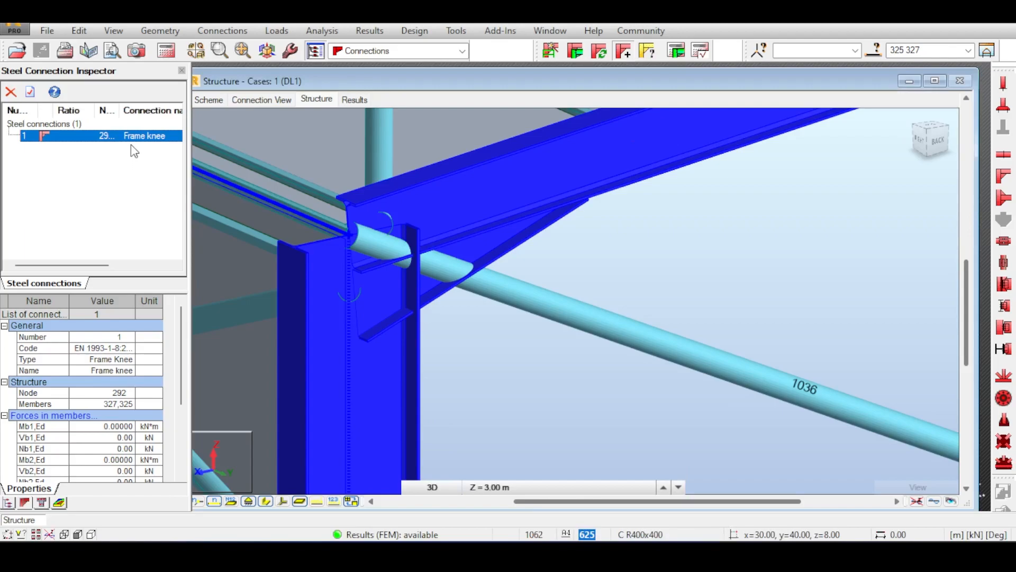
click(253, 98)
drag(509, 230, 441, 211)
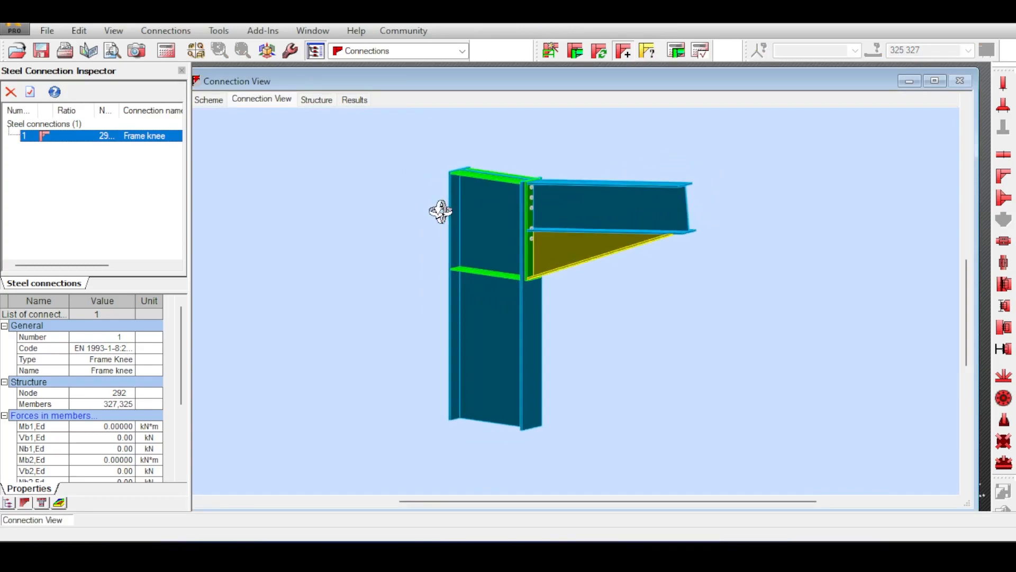
Step: Run the verification of connection 1 at node 292 using the code combinations as load cases
click(682, 51)
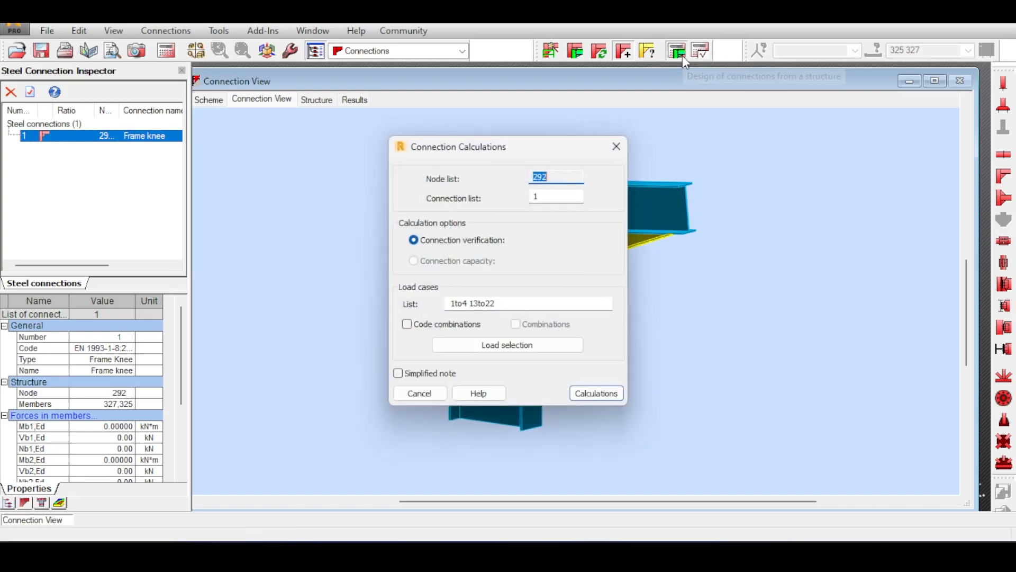
click(548, 197)
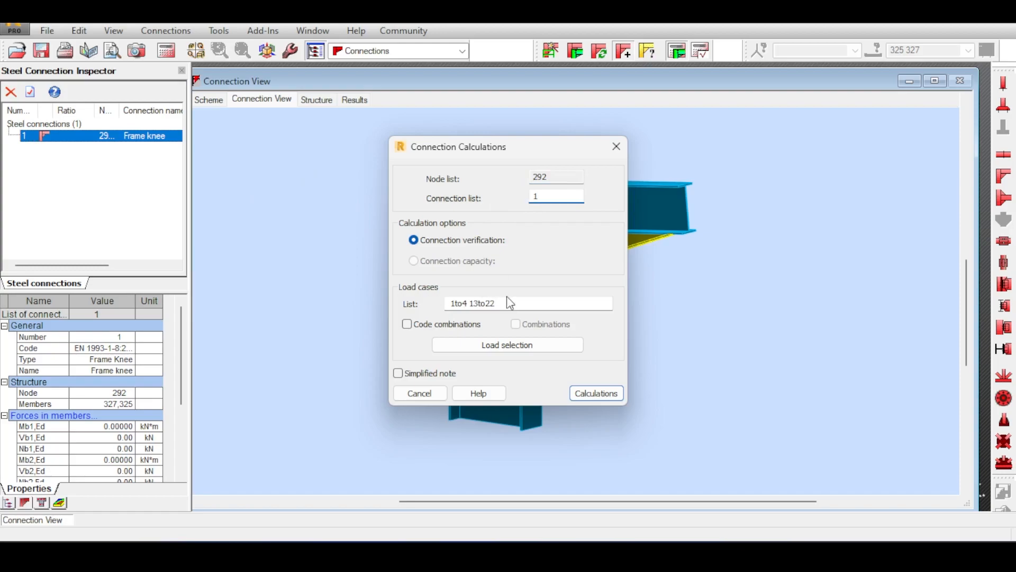
click(471, 324)
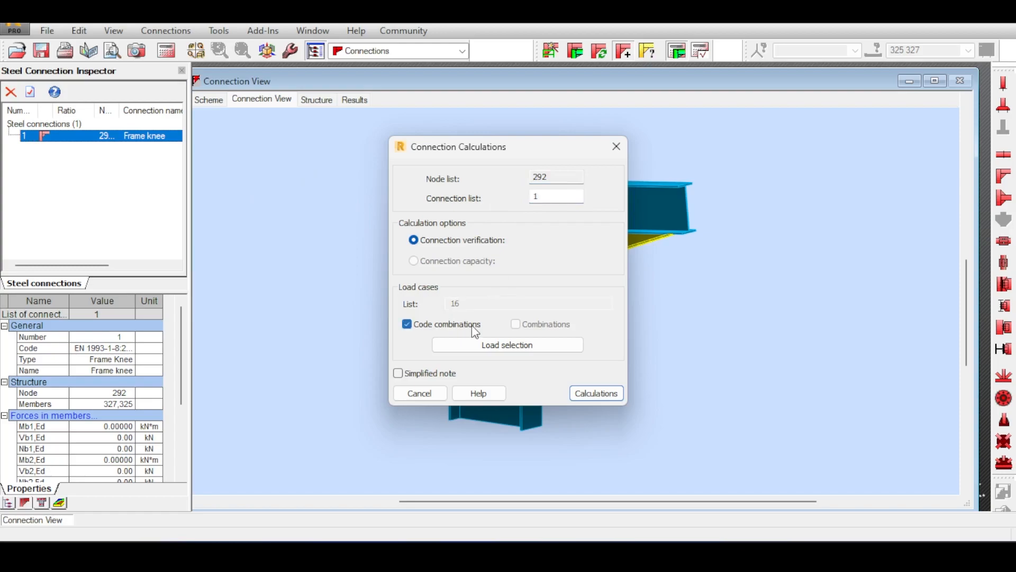
click(424, 328)
drag(519, 302, 438, 311)
click(439, 324)
click(596, 393)
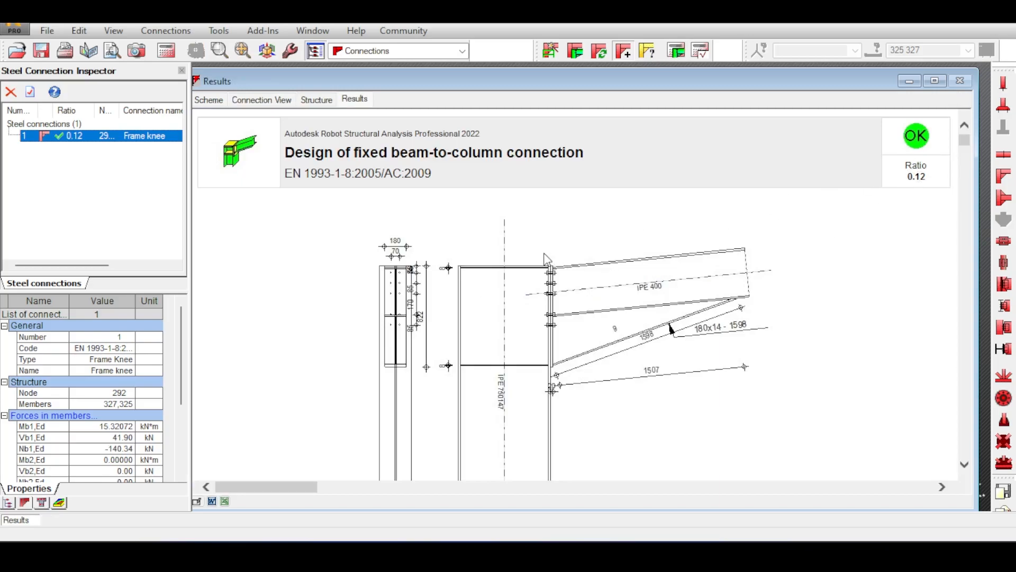
Step: Examine the calculation note's drawing, section and plate data, and the governing ultimate limit state load case
scroll(549, 253, down, 2)
scroll(549, 253, down, 15)
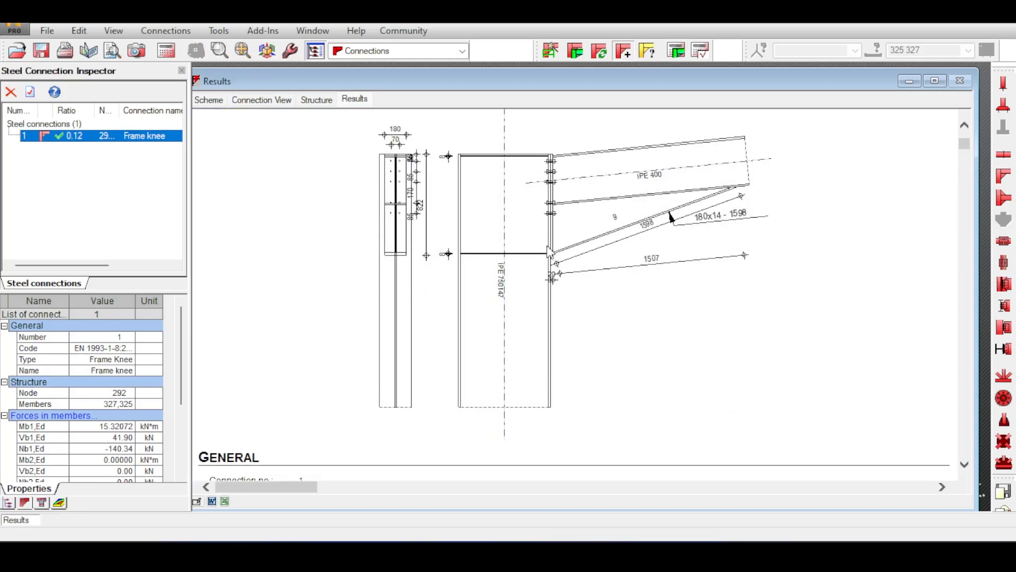
scroll(549, 253, down, 10)
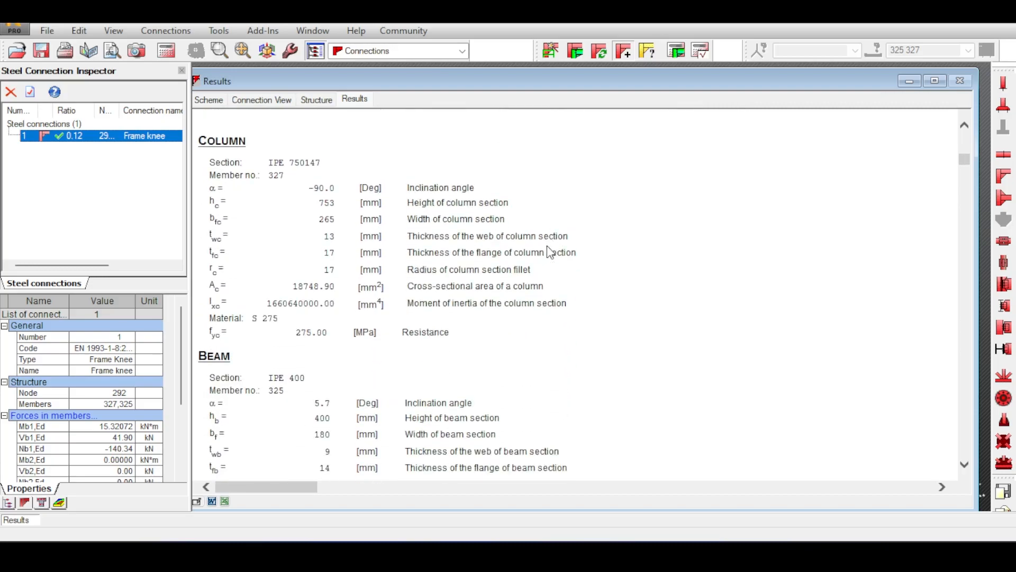
scroll(549, 253, down, 15)
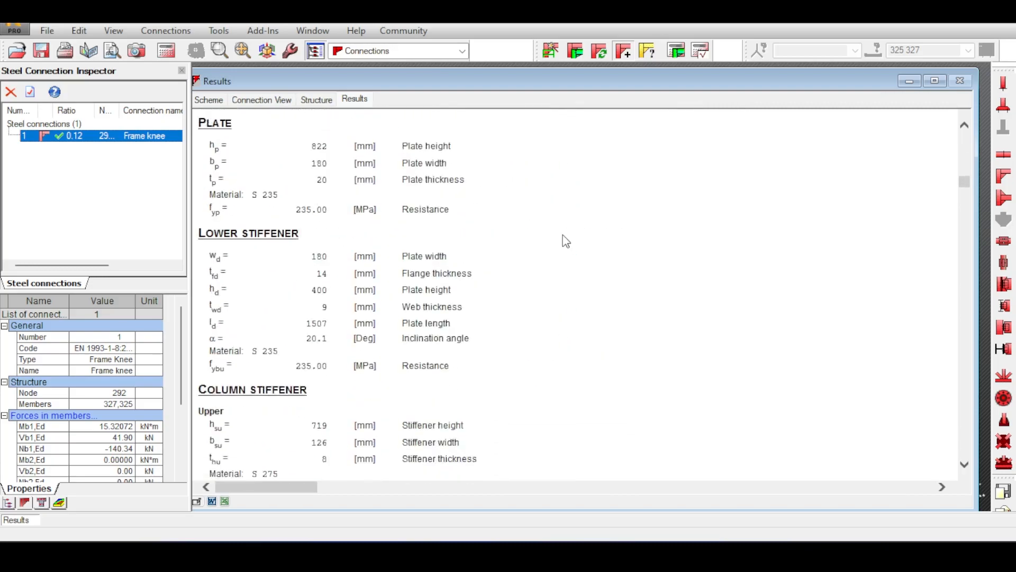
scroll(553, 242, up, 2)
scroll(563, 177, down, 2)
scroll(582, 195, up, 2)
drag(241, 215, 304, 227)
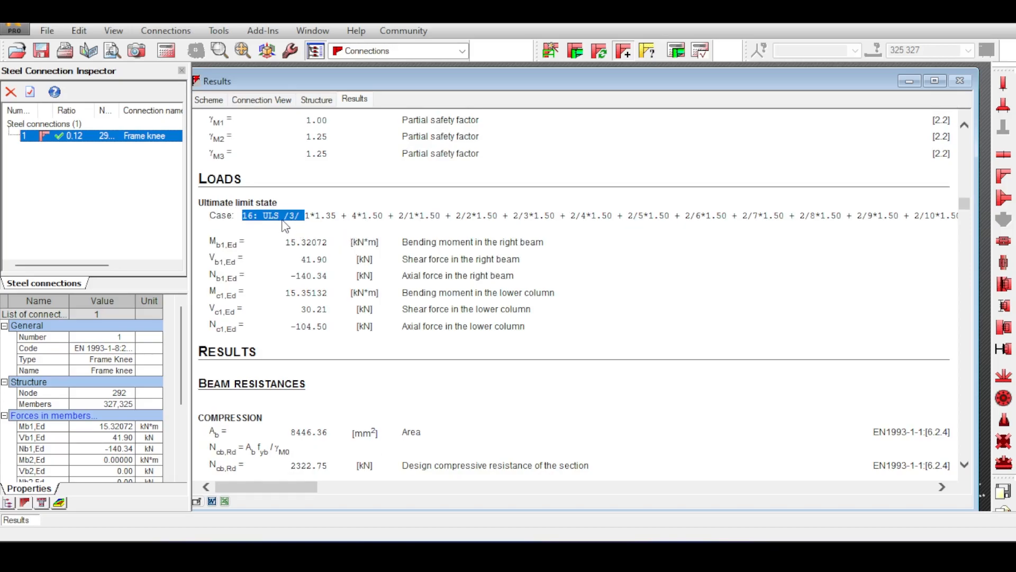
Step: Review the note's beam resistance checks with their Eurocode clause references and the remaining verification results
scroll(788, 291, down, 15)
scroll(794, 291, up, 4)
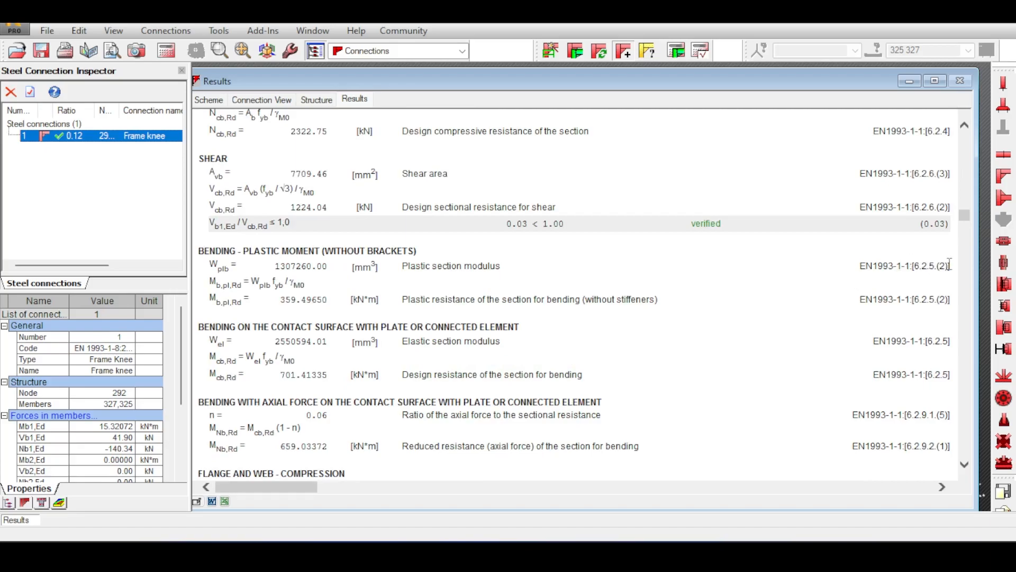
drag(950, 265, 855, 265)
scroll(768, 314, down, 6)
scroll(769, 314, down, 20)
scroll(762, 308, down, 15)
scroll(710, 297, up, 20)
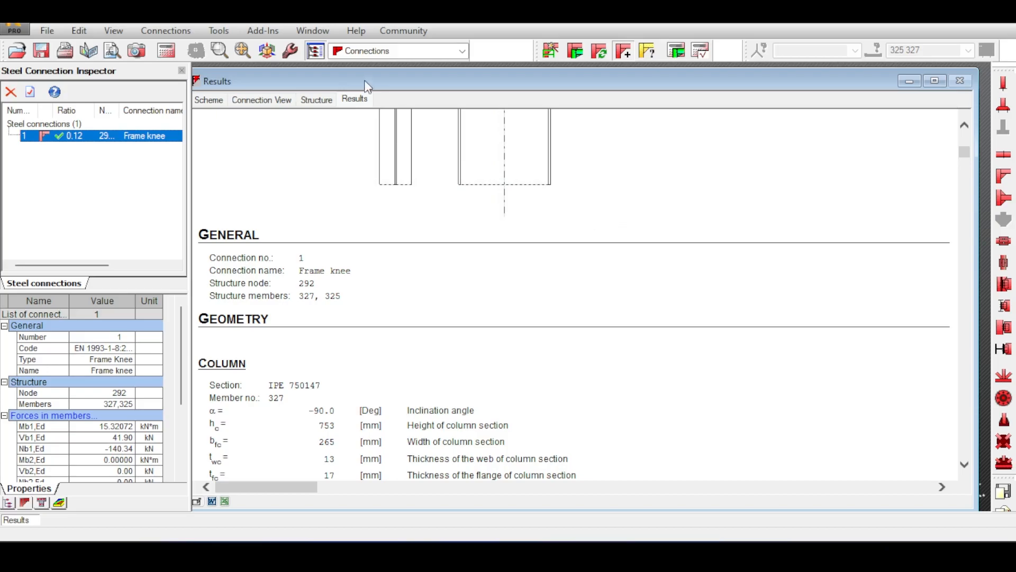
Step: Create a connection between the two roof beams 324 and 325 at the ridge of the hall's end frame
click(320, 102)
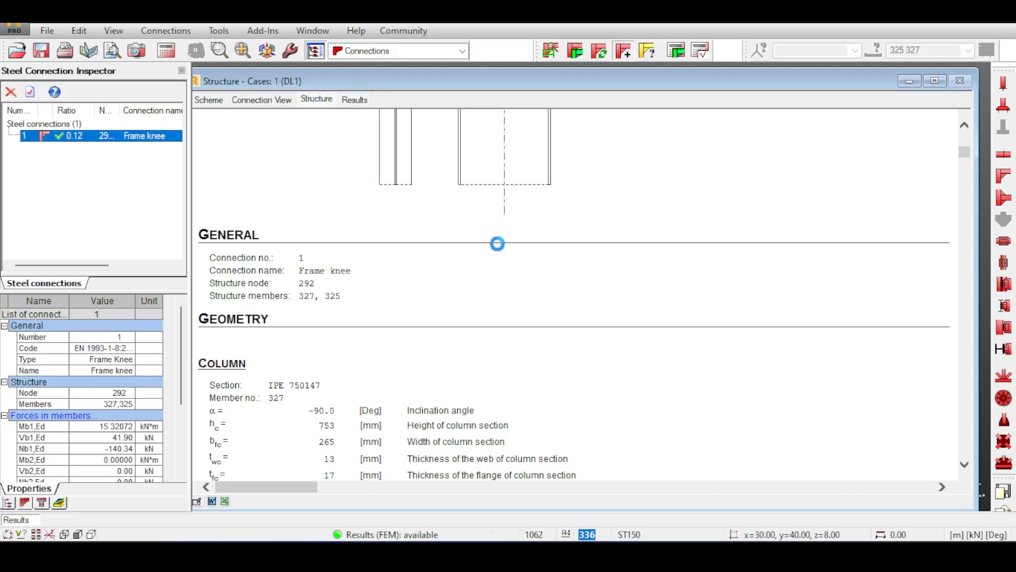
click(761, 271)
scroll(762, 268, down, 8)
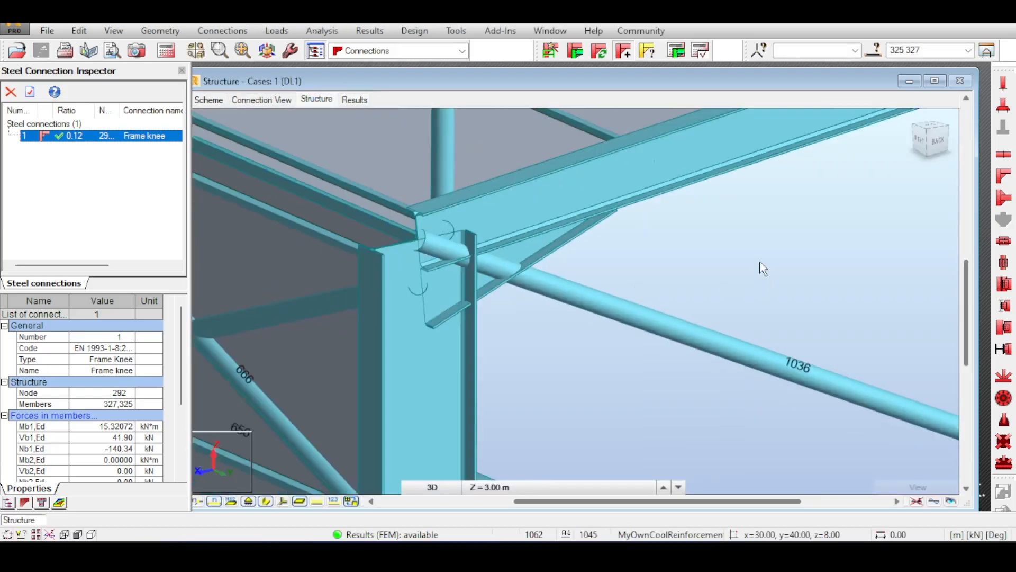
middle_drag(773, 240, 452, 327)
scroll(543, 285, up, 4)
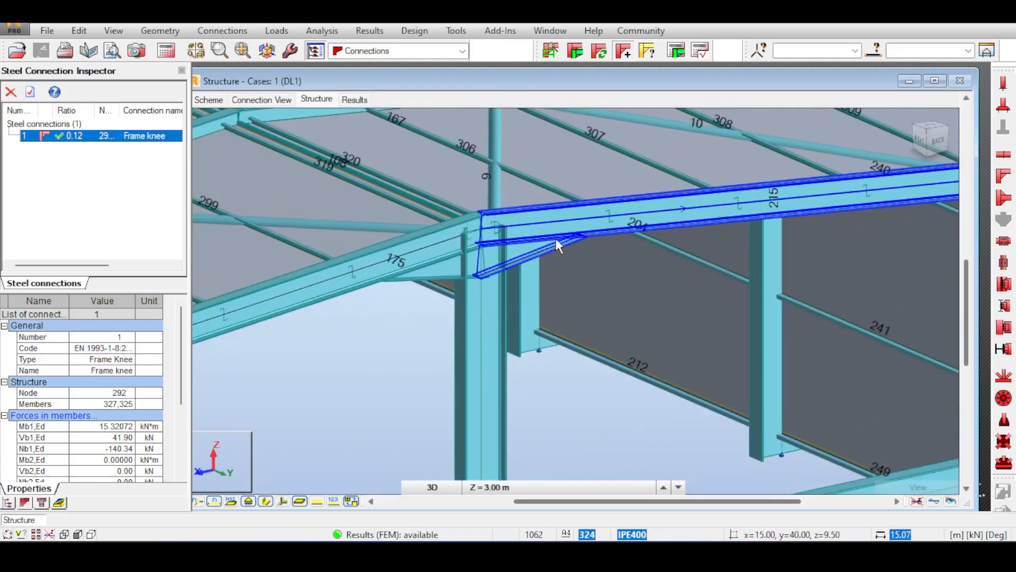
click(556, 239)
ctrl+click(318, 298)
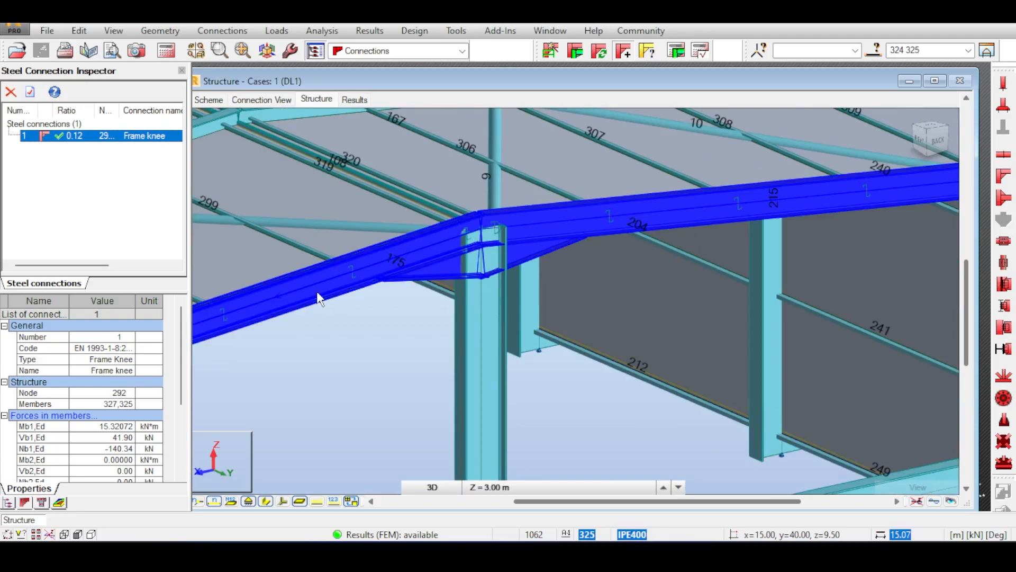
scroll(324, 292, down, 2)
scroll(424, 256, down, 3)
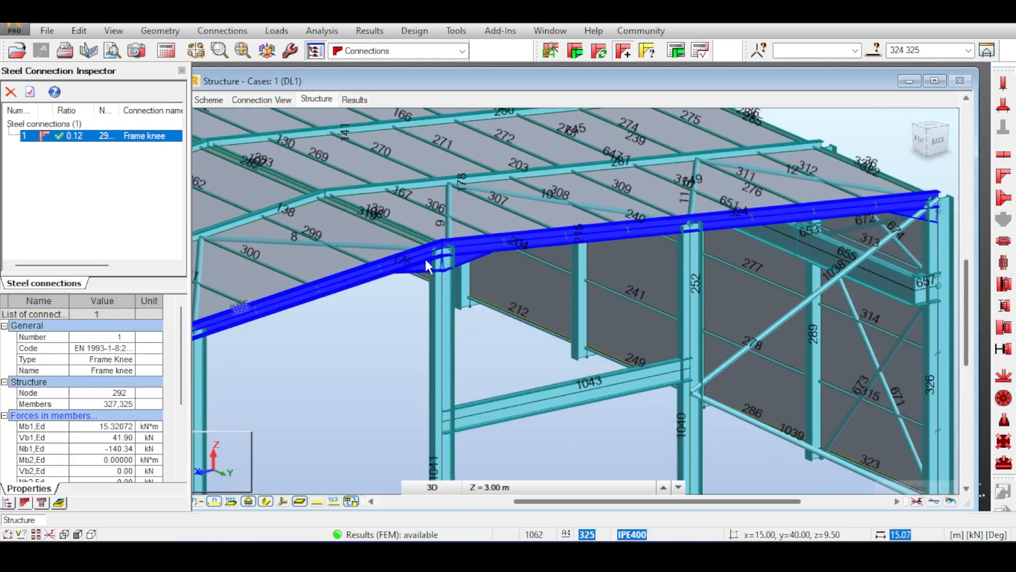
scroll(452, 247, up, 3)
scroll(448, 249, down, 2)
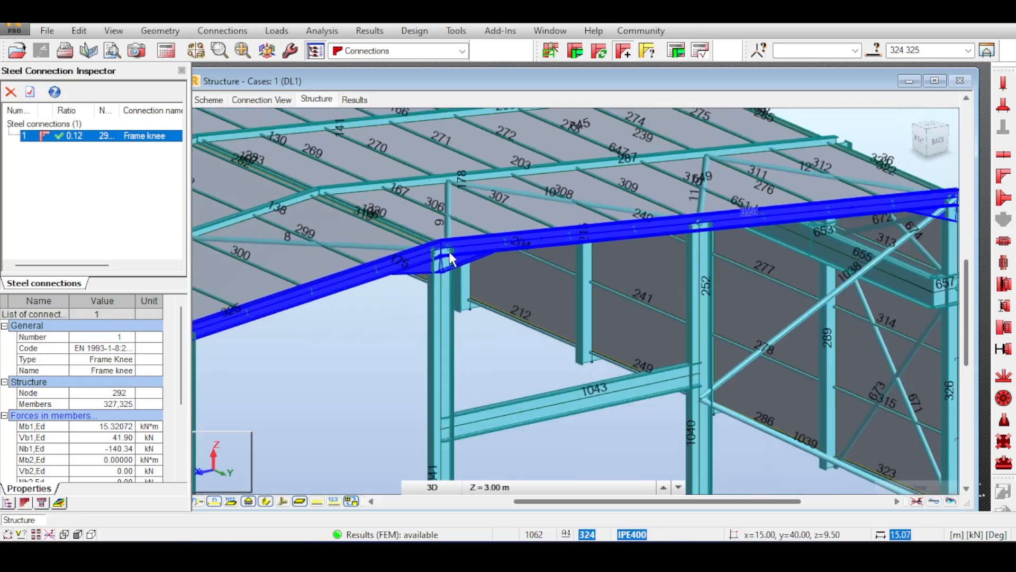
scroll(459, 253, down, 1)
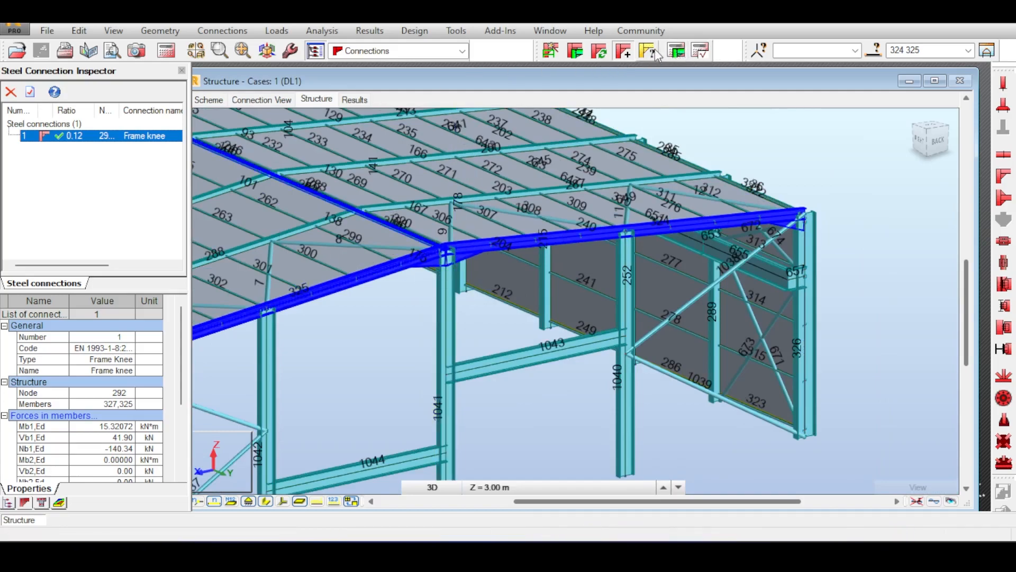
click(557, 52)
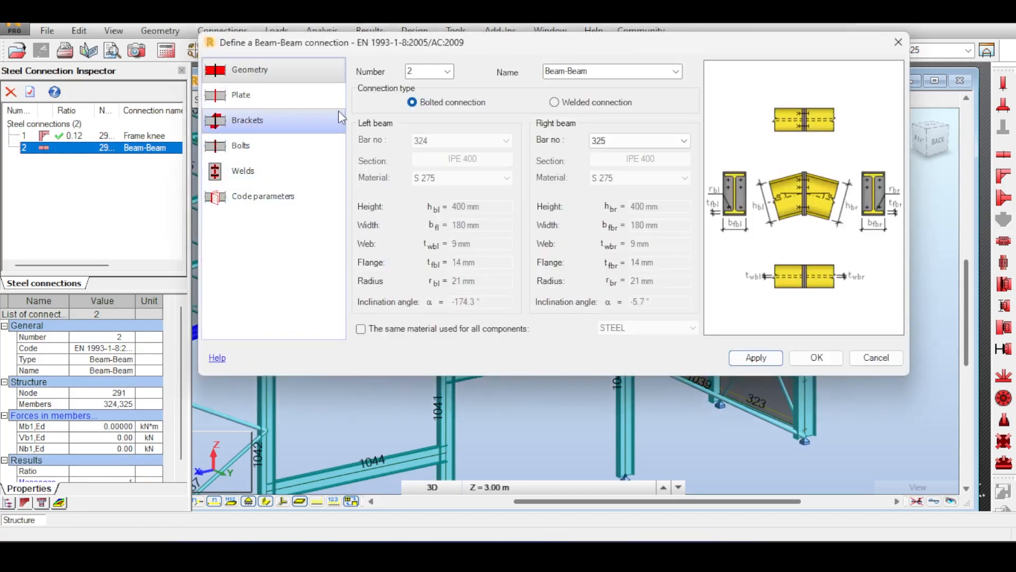
Step: Apply S 275 to all components of the beam-to-beam connection, and check its front plate and bracket settings
click(415, 325)
click(646, 327)
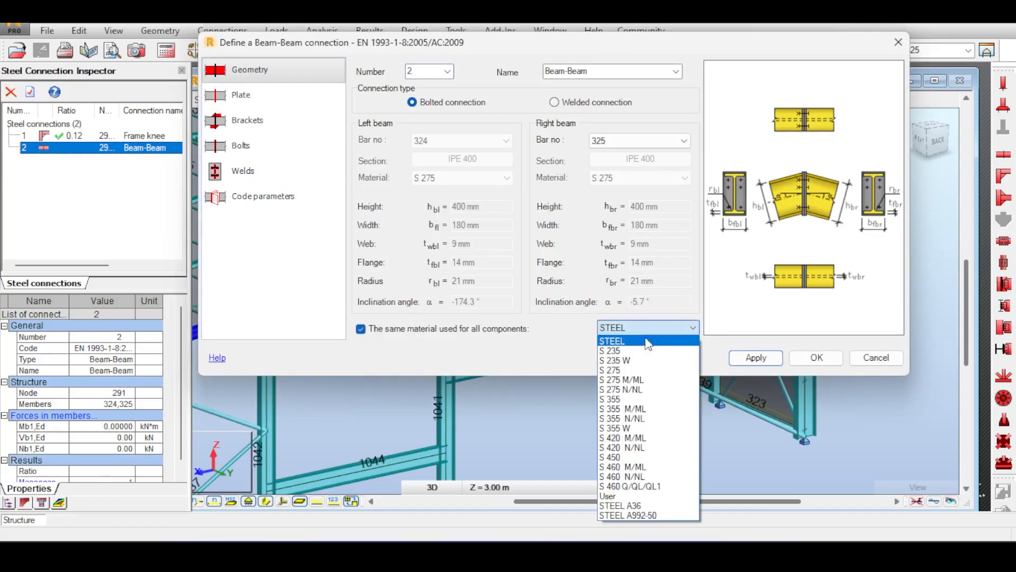
click(633, 370)
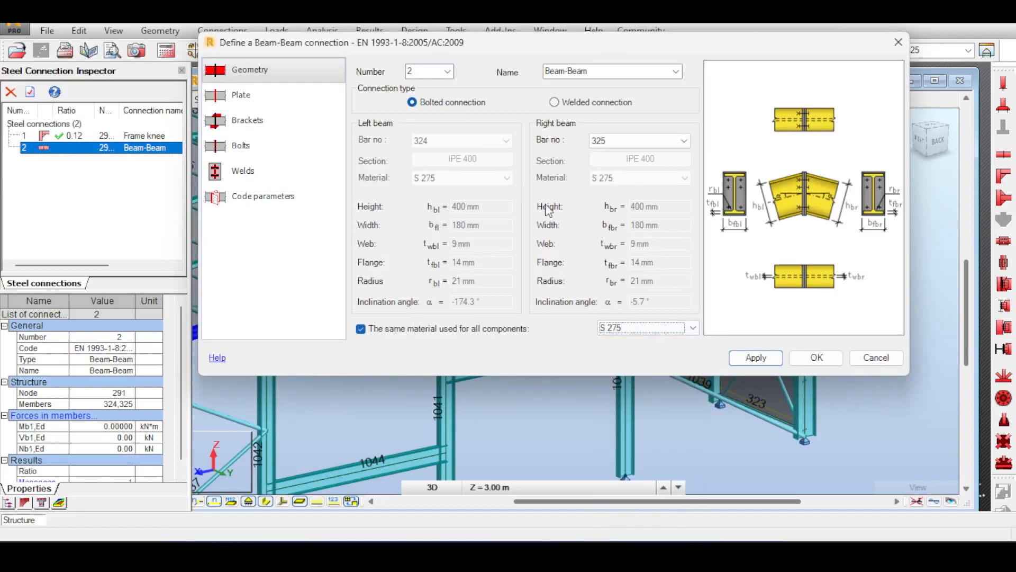
click(312, 93)
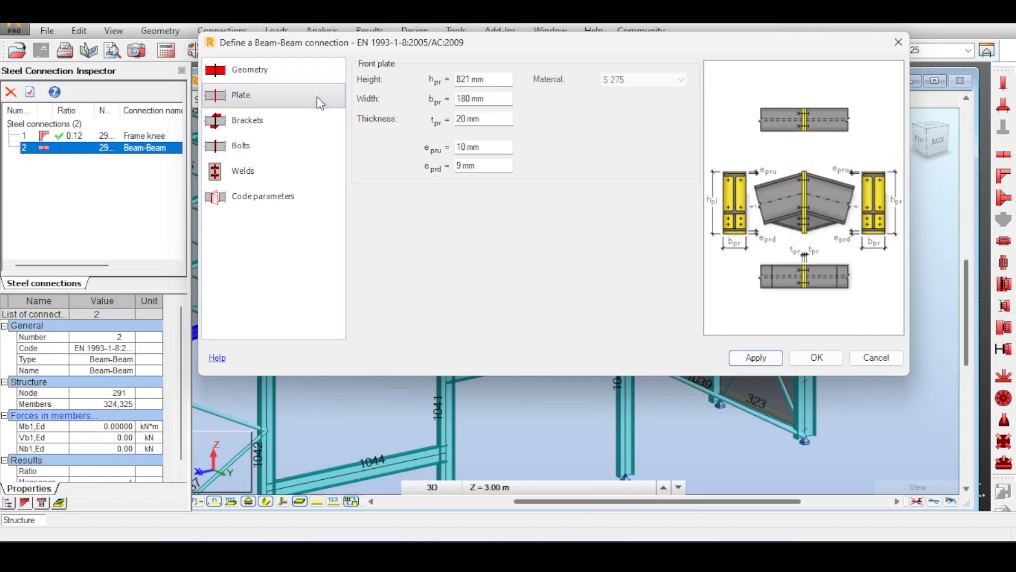
click(291, 130)
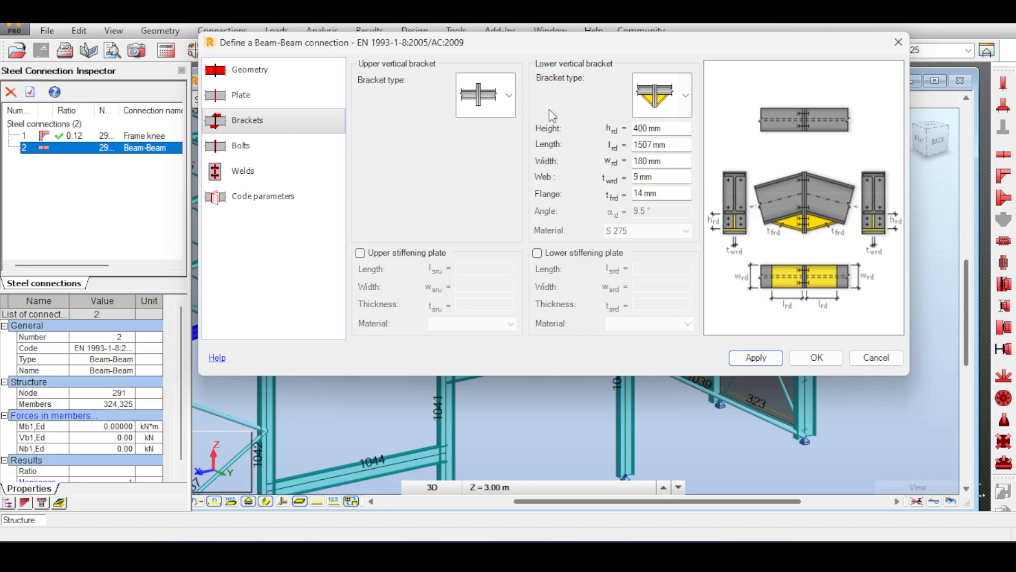
Step: Check the beam-to-beam connection's geometry, bolt, weld and code parameter settings, and accept its definition
click(319, 140)
click(279, 69)
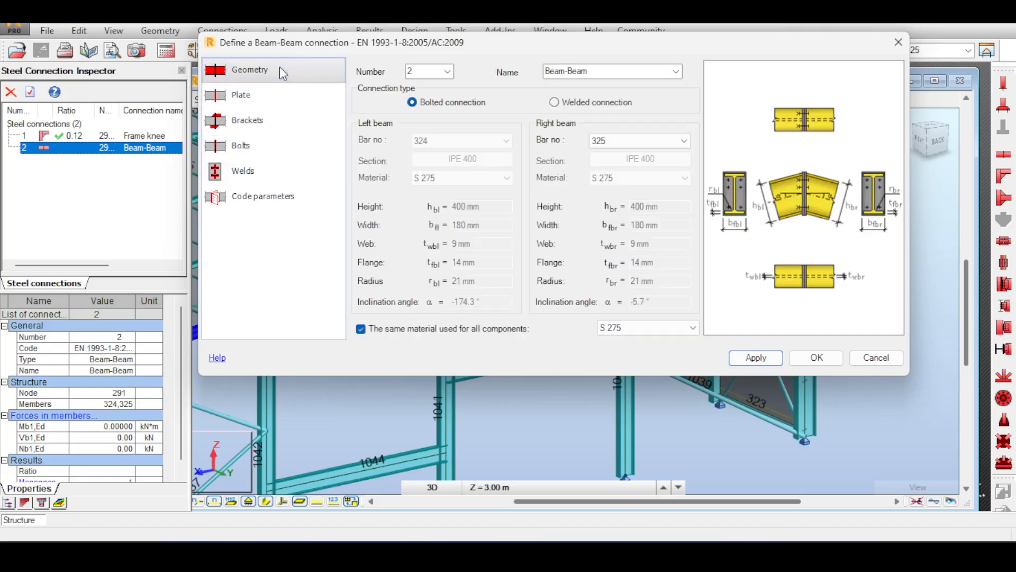
click(288, 154)
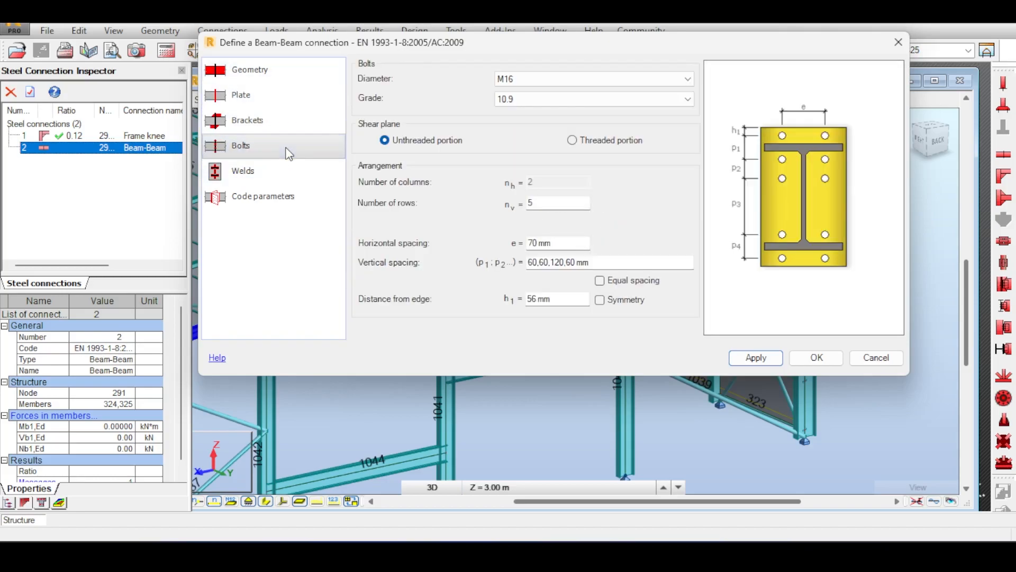
click(294, 176)
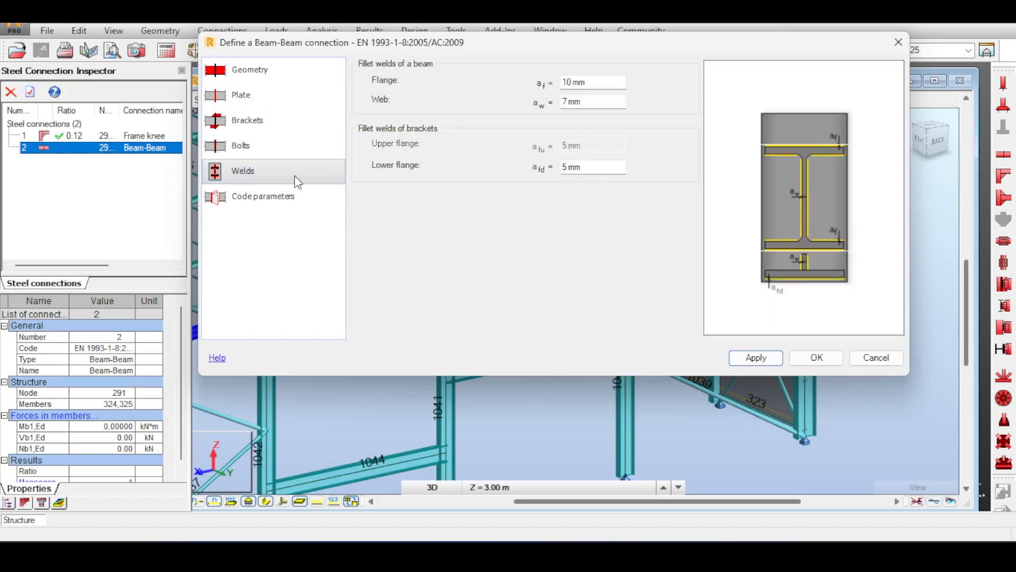
click(299, 200)
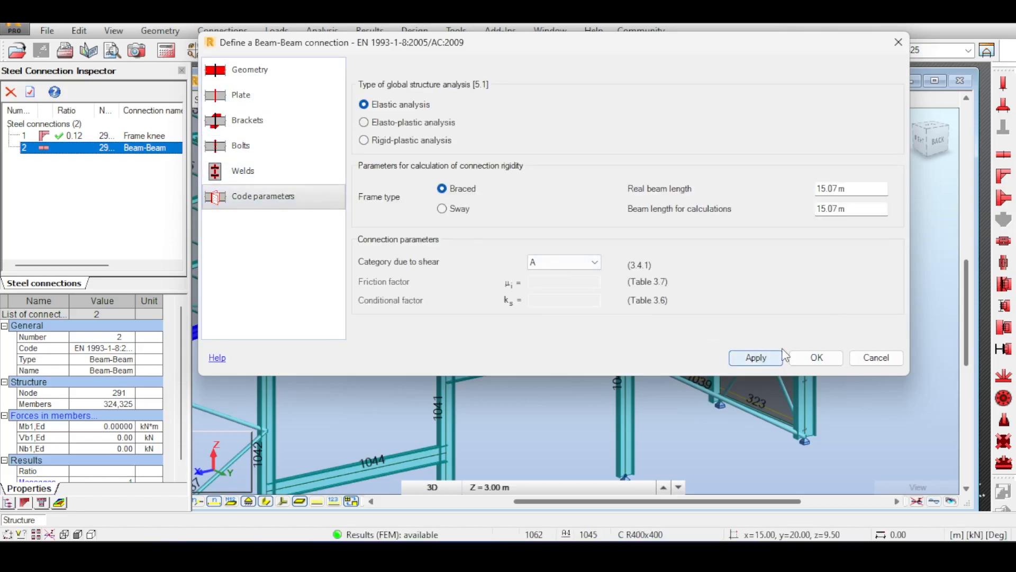
click(797, 358)
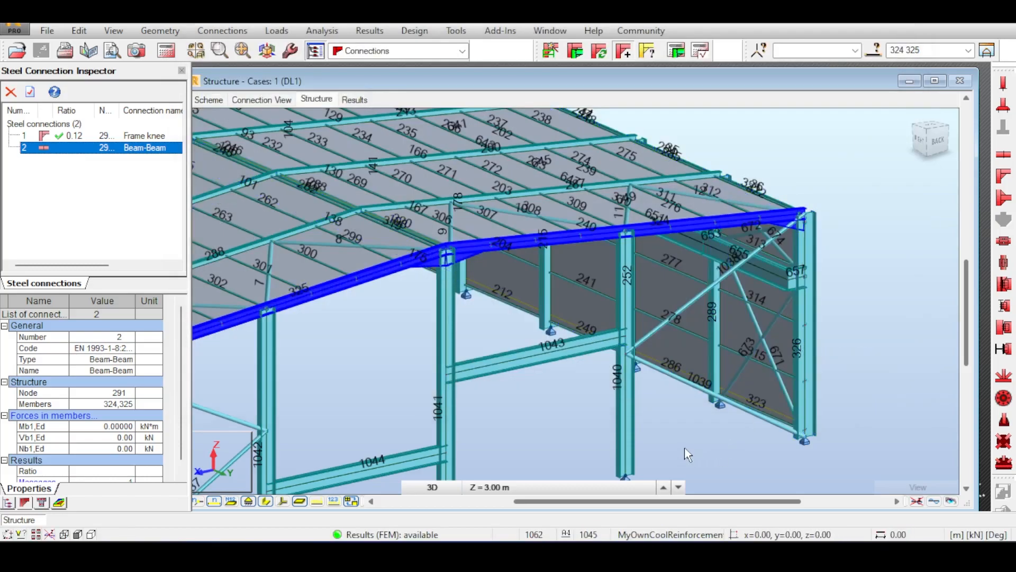
Step: Verify the beam-to-beam connection at node 291 for the code combinations and look through its calculation note
click(643, 324)
middle_drag(643, 324, 651, 250)
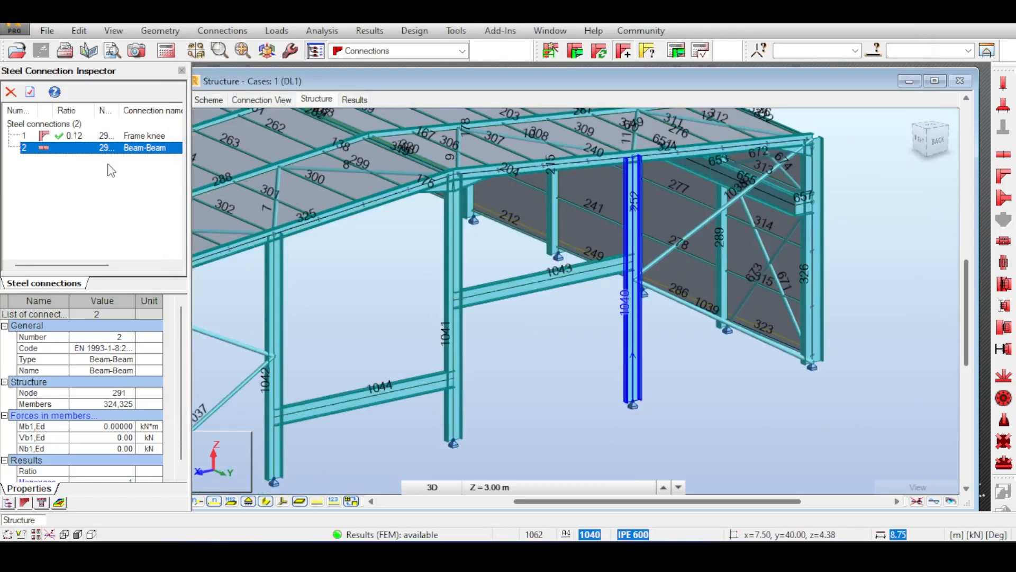
click(677, 51)
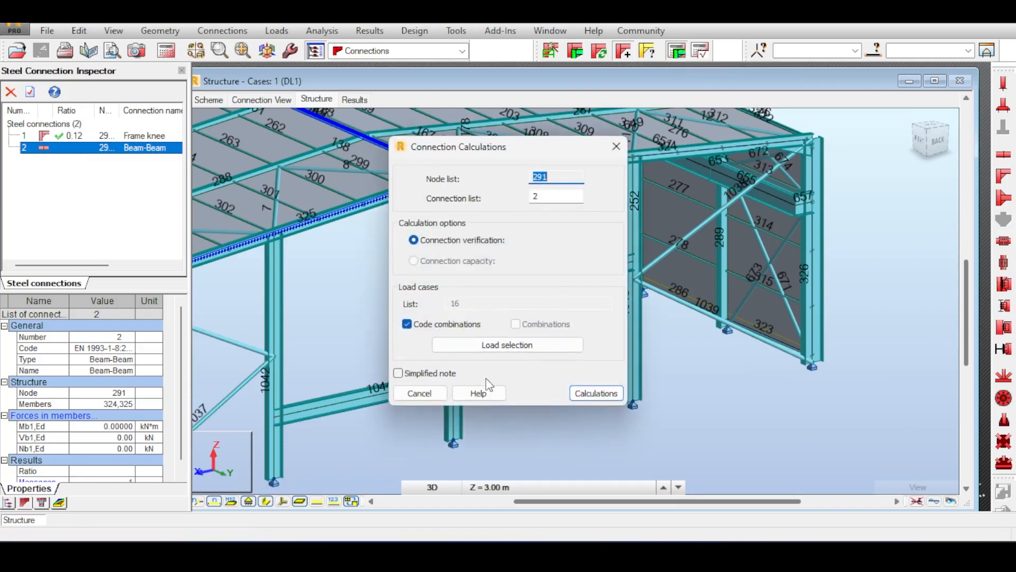
click(595, 401)
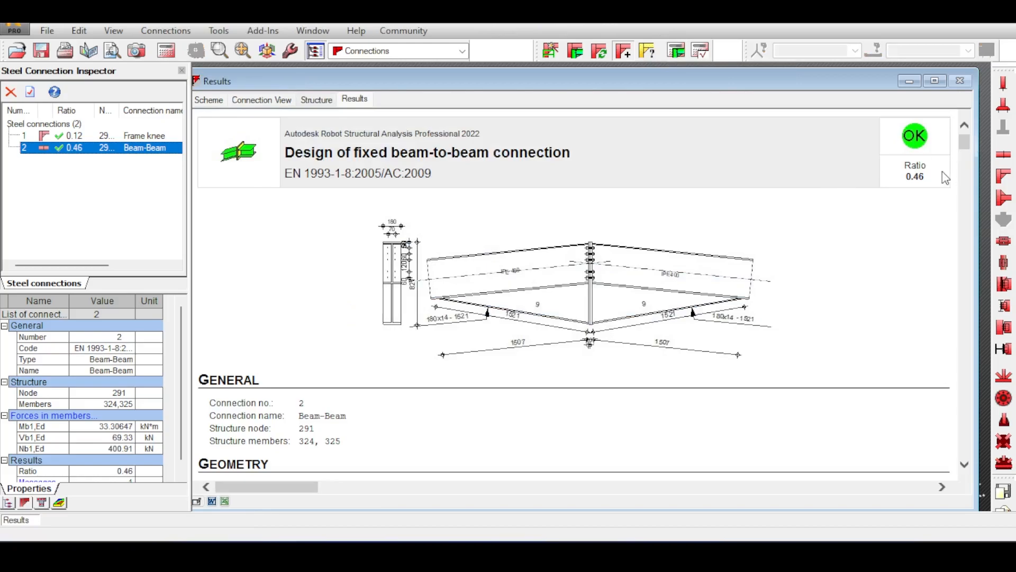
scroll(799, 227, down, 8)
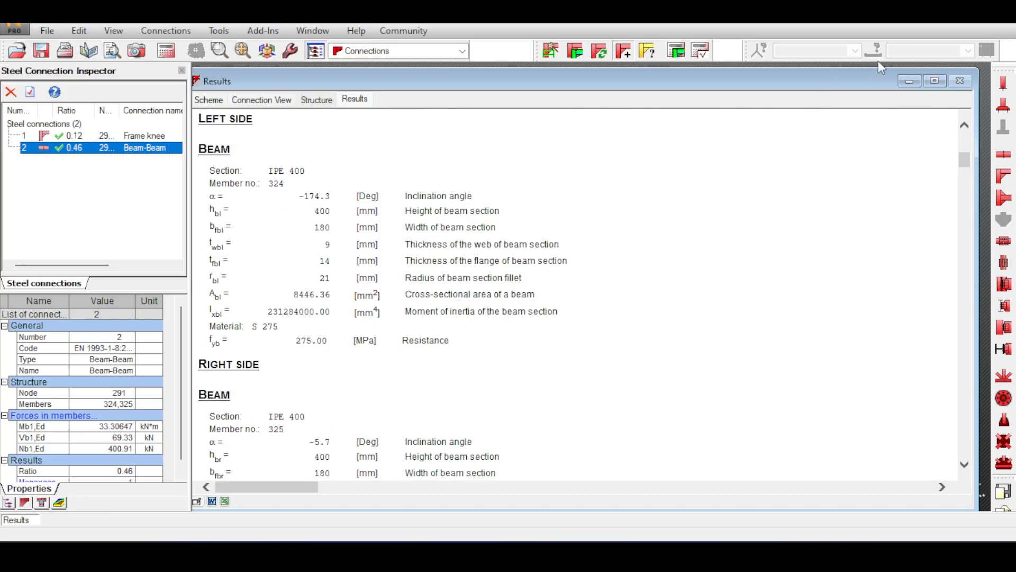
Step: Create a bolted connection between column 1041 and beam 1043, check its geometry and front plate, and accept the definition
click(320, 99)
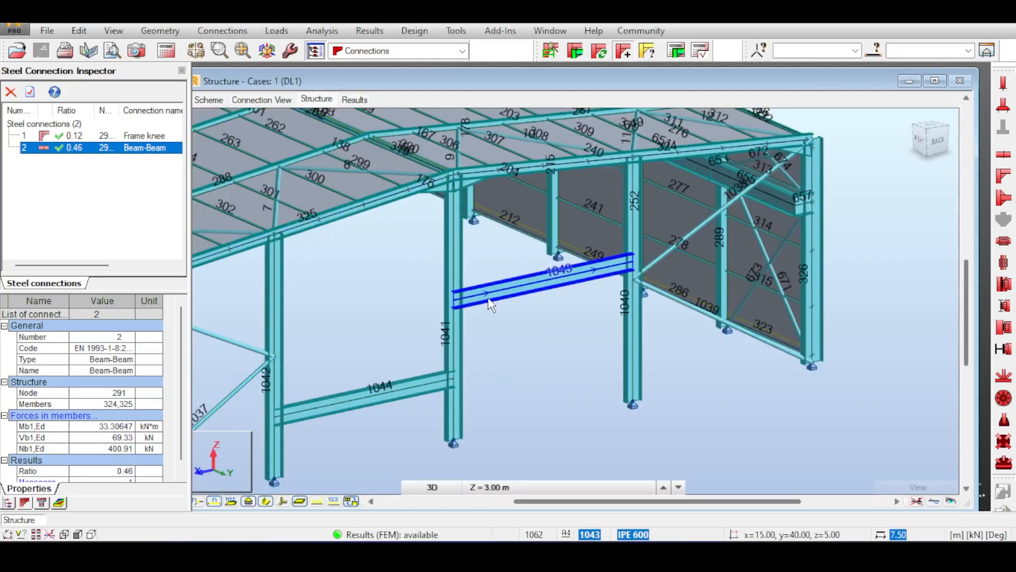
click(490, 302)
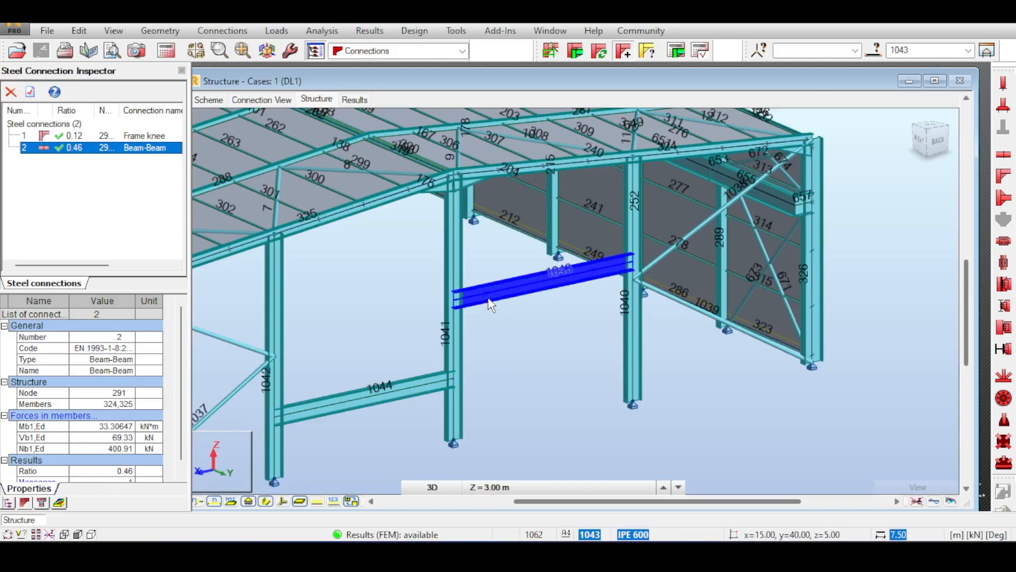
click(464, 280)
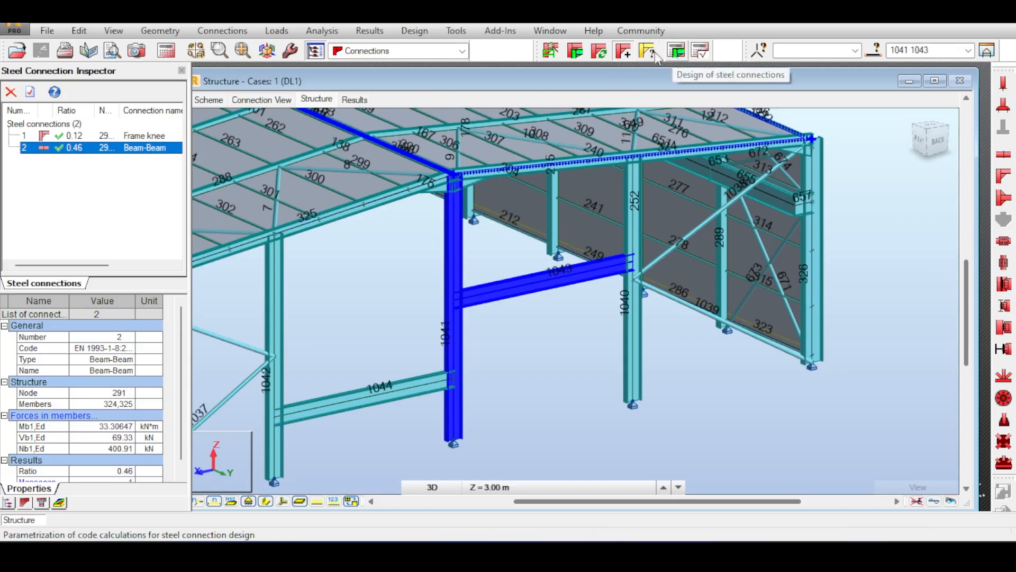
click(548, 51)
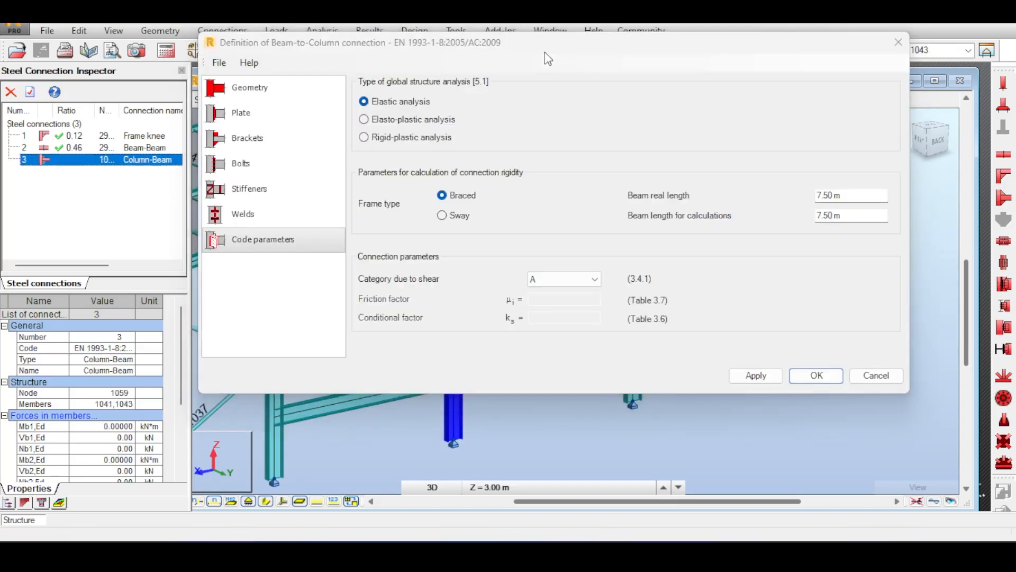
click(319, 96)
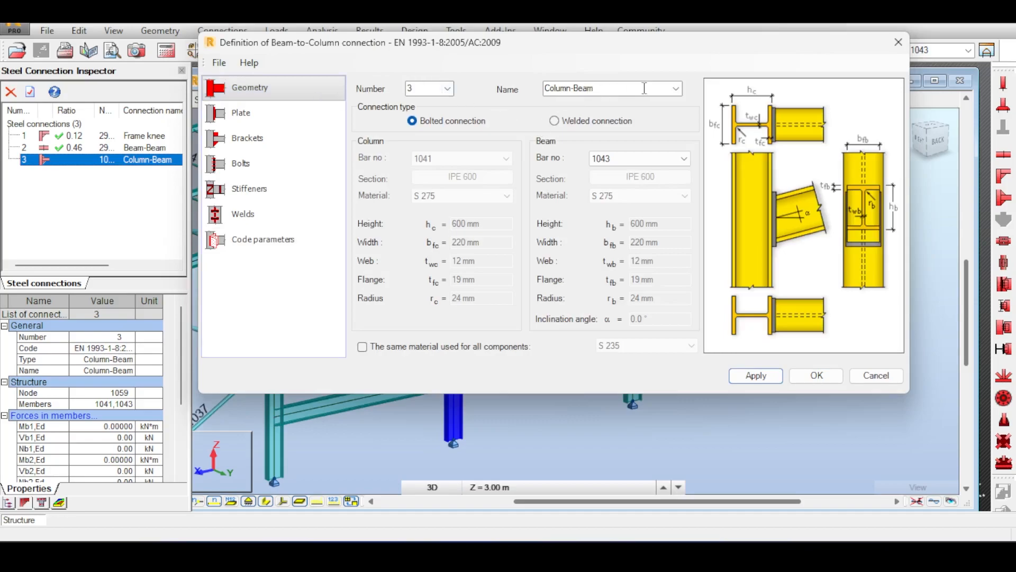
click(303, 121)
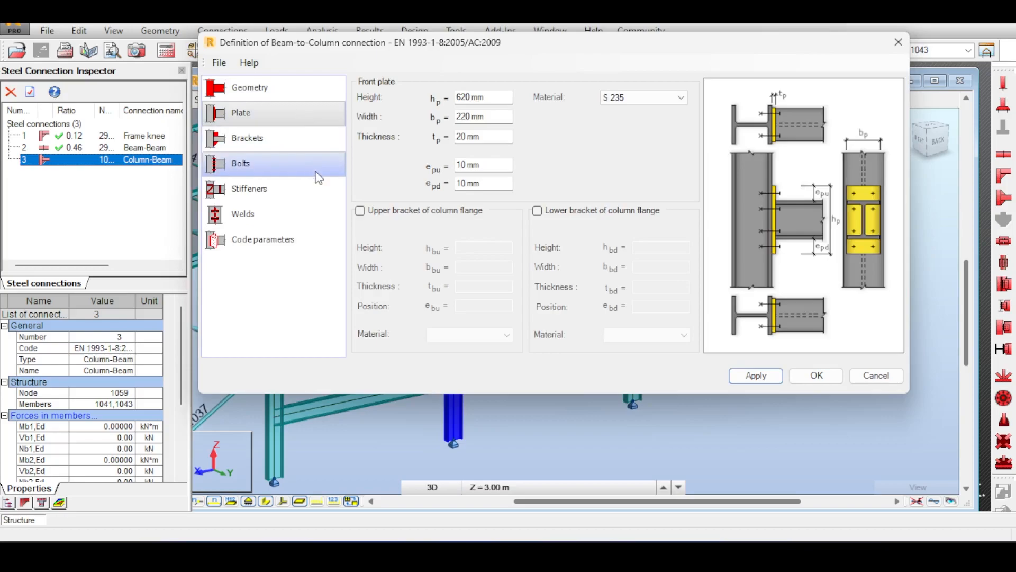
click(816, 376)
Step: Verify the column-beam connection at node 1059 for the code combinations, and return to the structure model
click(679, 52)
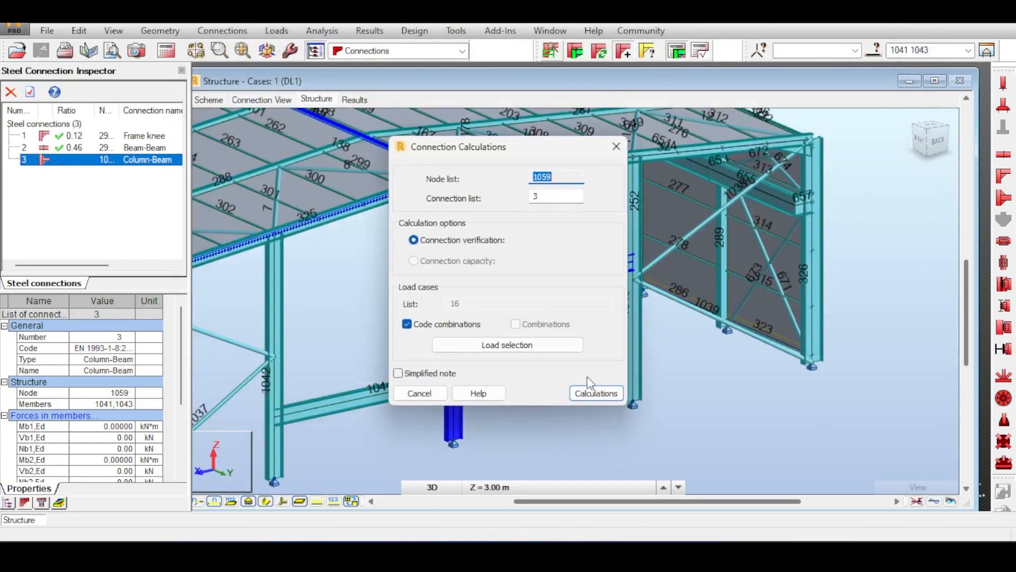
click(589, 393)
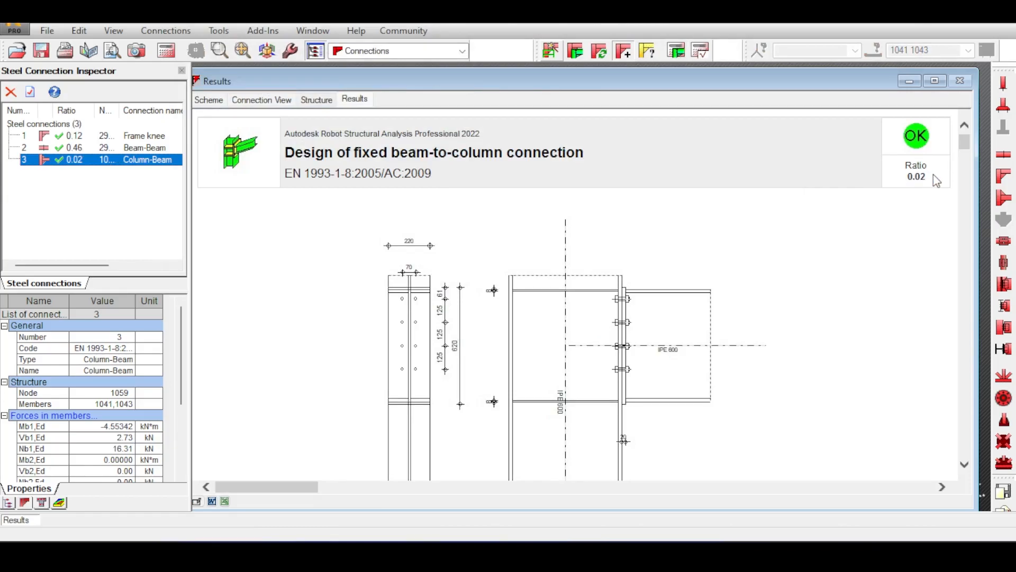
click(322, 103)
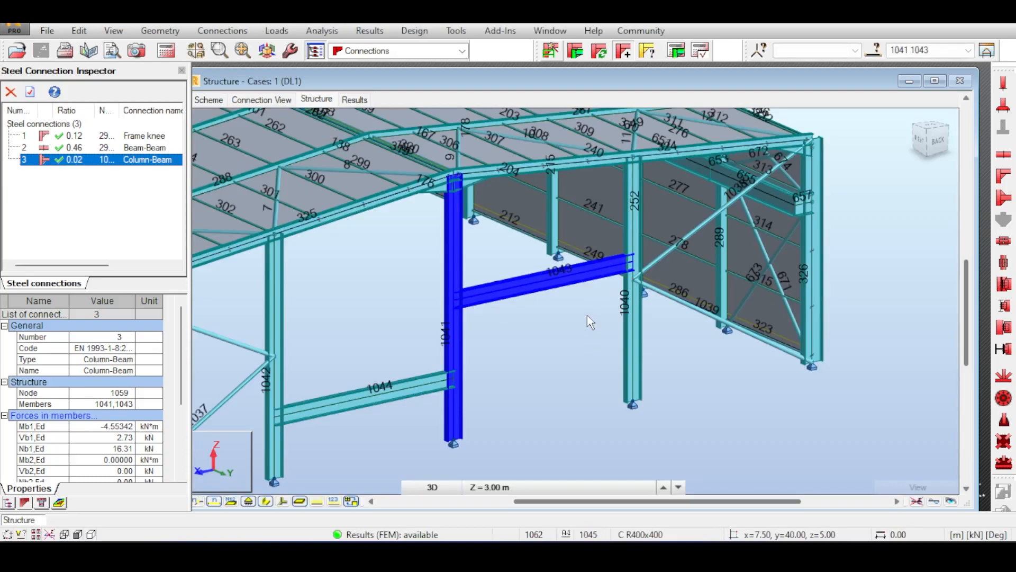
Step: Examine the hall's end frame and side wall for other joints between columns, beams and braces
click(587, 316)
scroll(586, 316, up, 2)
scroll(479, 256, down, 2)
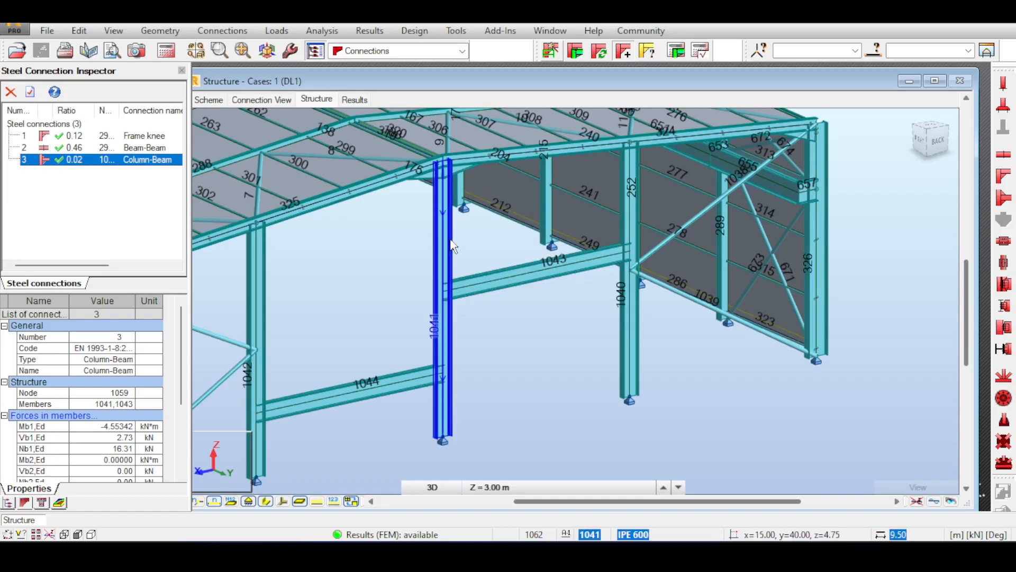
middle_drag(365, 294, 503, 322)
scroll(479, 247, down, 4)
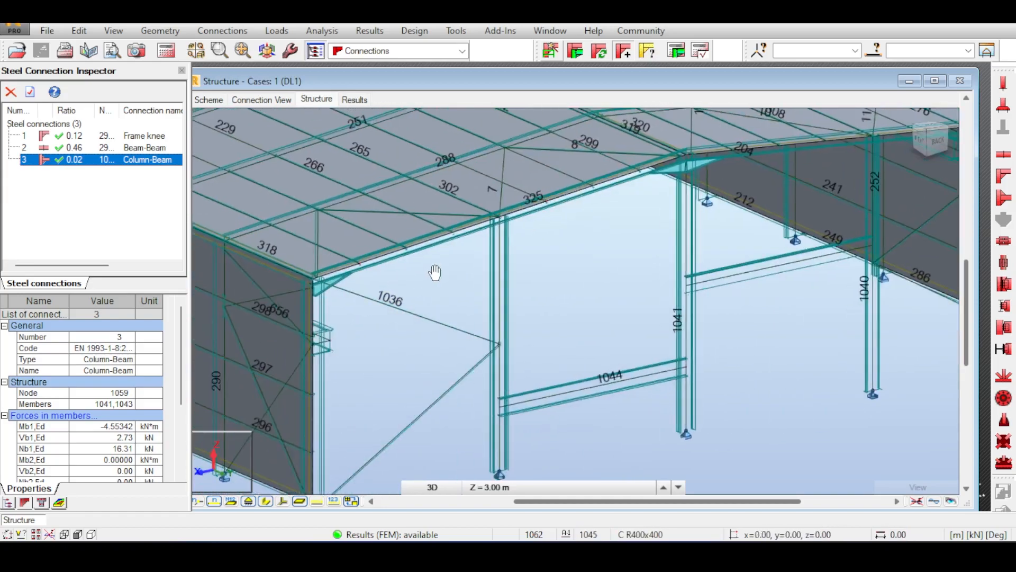
scroll(338, 299, up, 5)
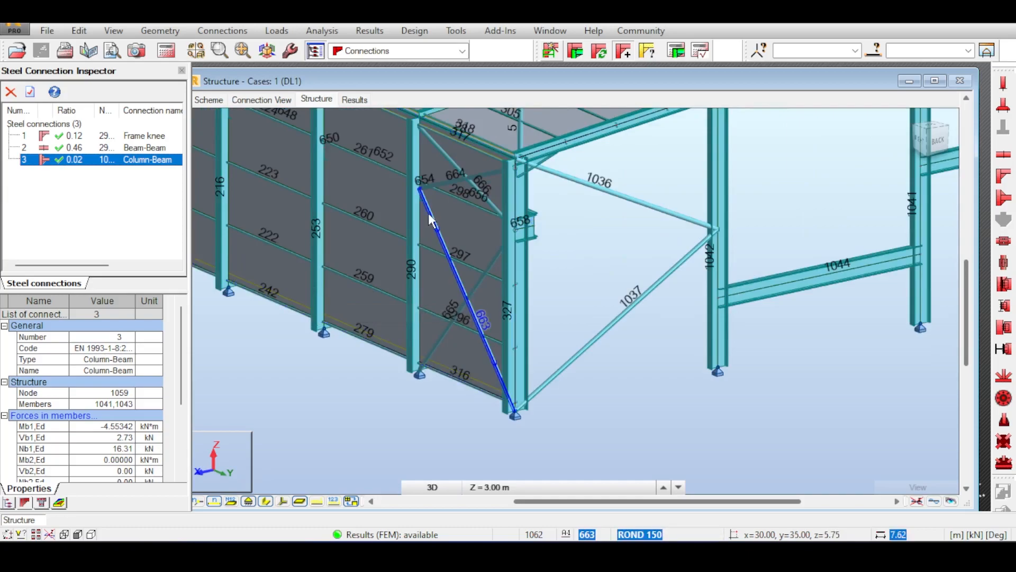
scroll(701, 228, down, 5)
scroll(702, 228, up, 6)
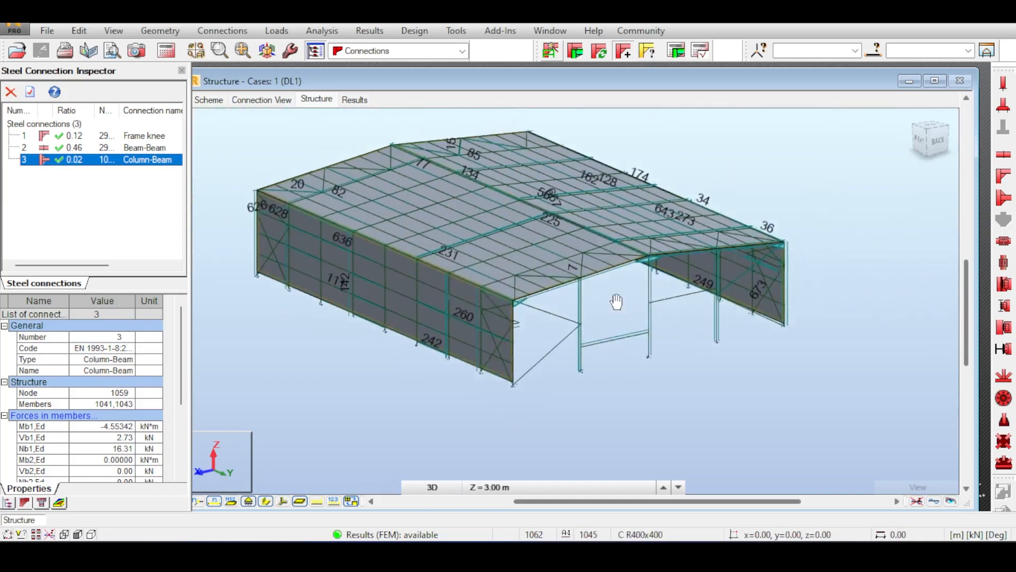
scroll(483, 309, up, 3)
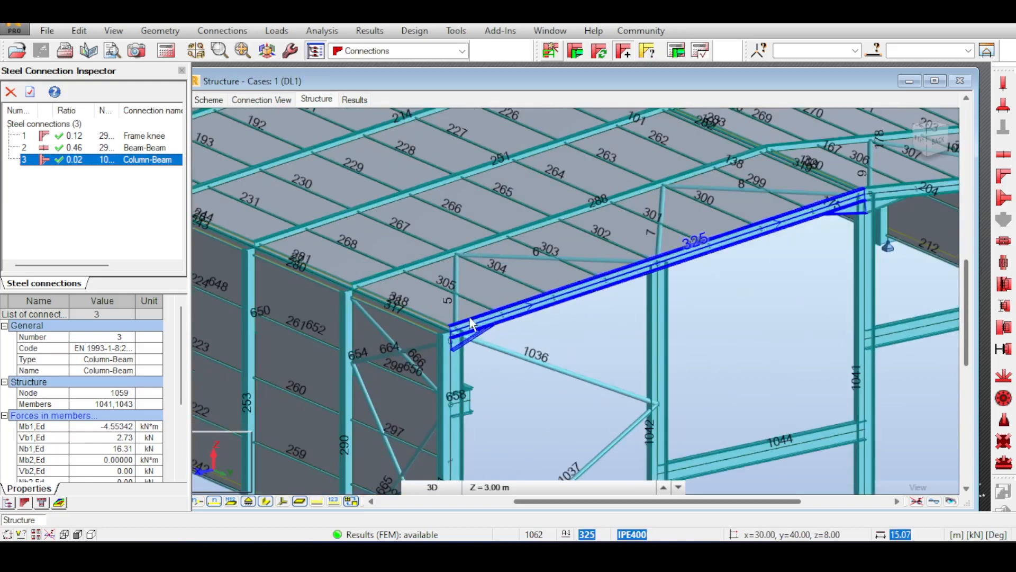
Step: Try to create a connection joining braces 1036 and 1037 to column 1042 in the end frame
middle_drag(556, 292, 678, 223)
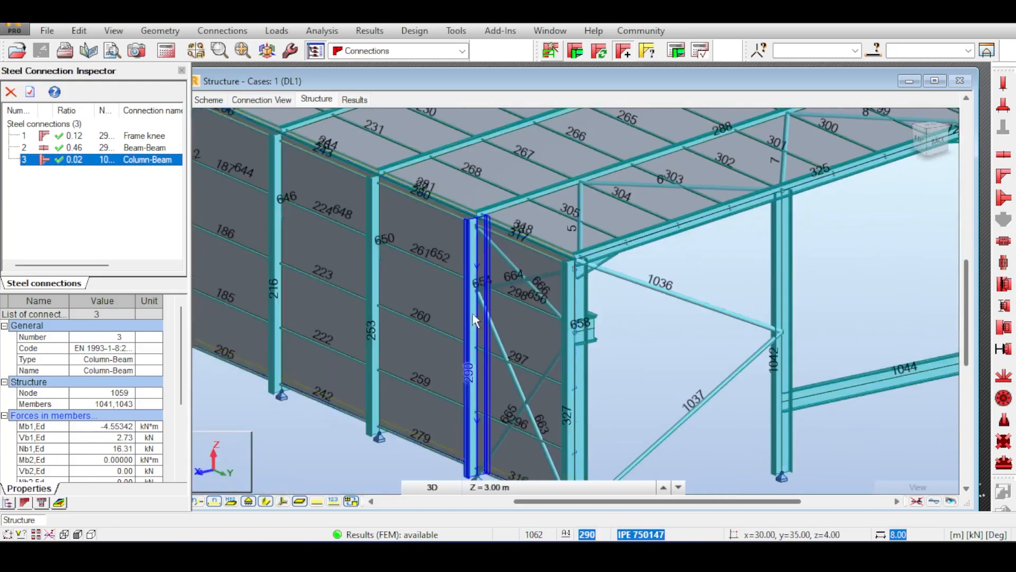
scroll(475, 338, up, 4)
scroll(478, 341, down, 1)
middle_drag(806, 293, 580, 262)
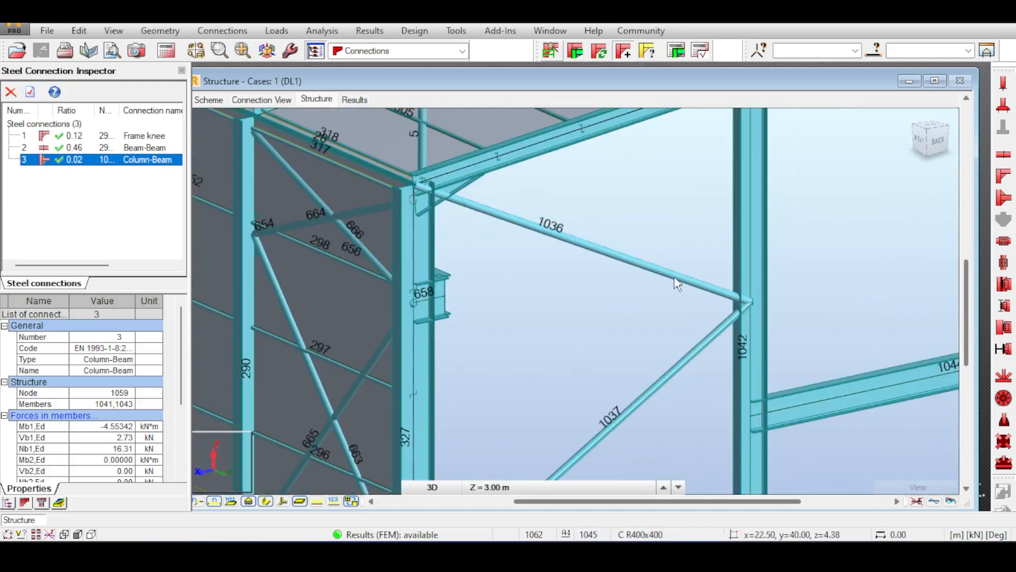
click(740, 297)
ctrl+click(696, 344)
ctrl+click(742, 268)
ctrl+click(742, 268)
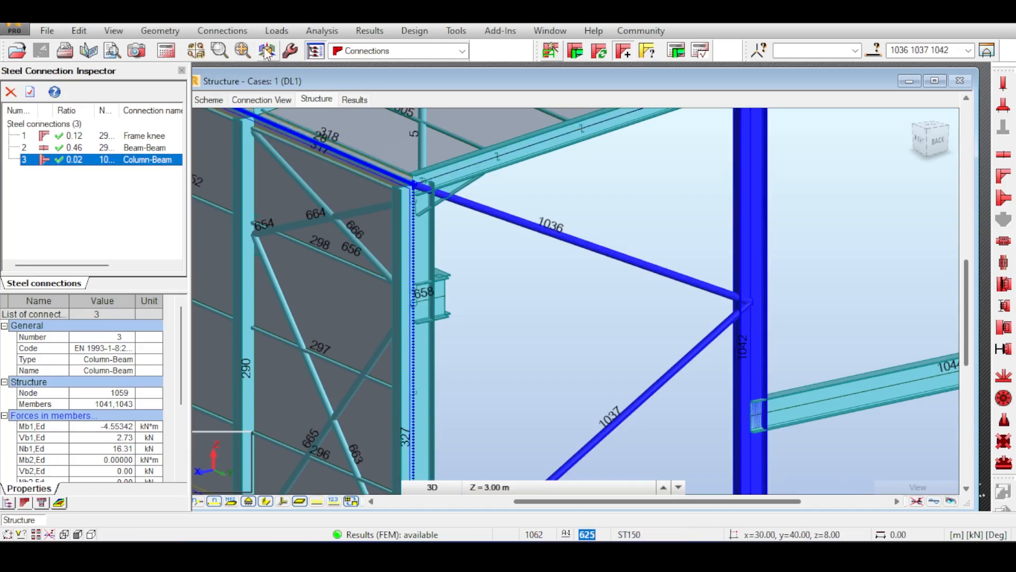
click(575, 51)
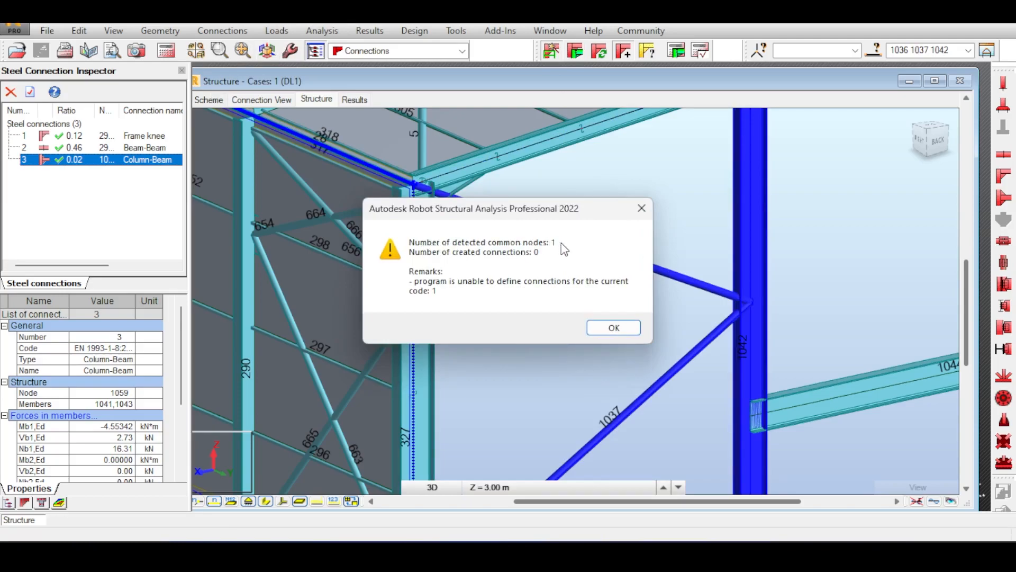
click(642, 208)
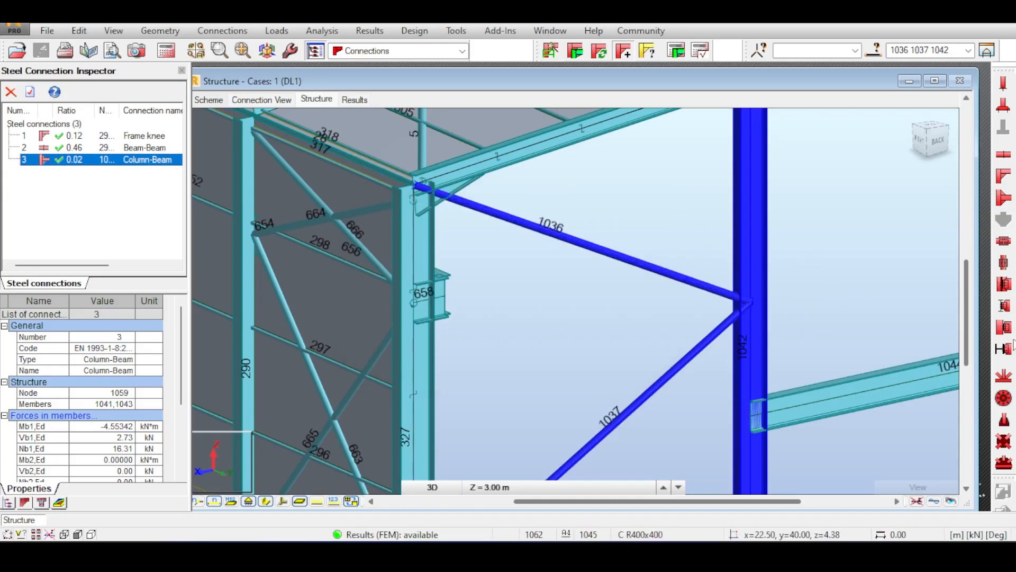
Step: Try to create a connection for the two end-frame braces 1036 and 1037 alone, without the column
key(Escape)
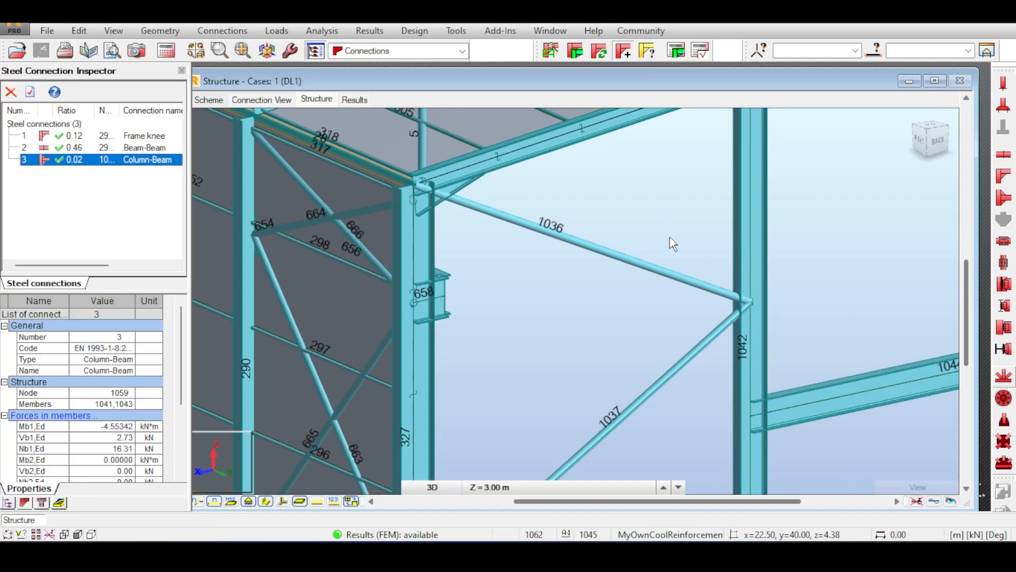
drag(679, 232, 668, 380)
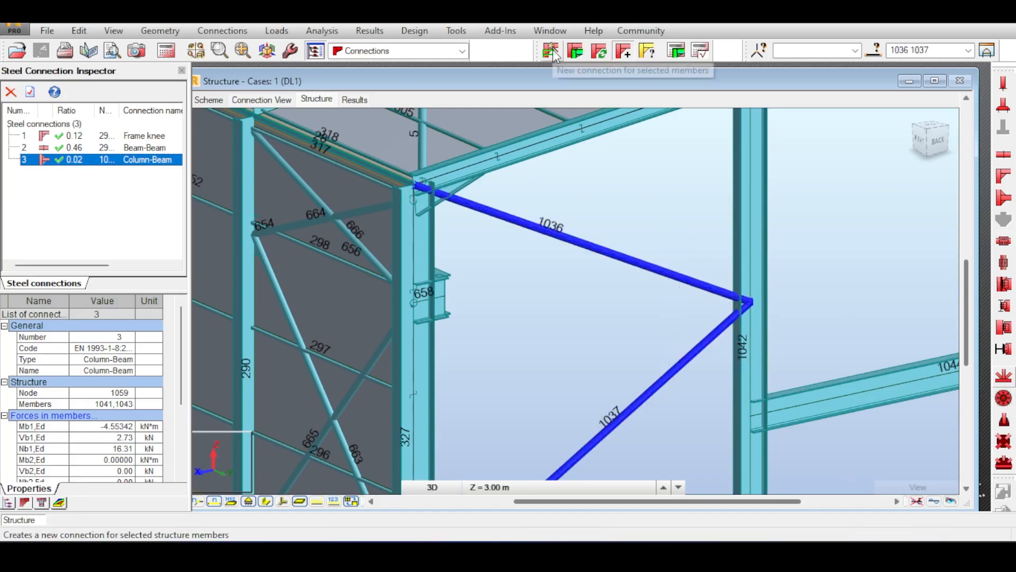
click(553, 54)
click(641, 208)
Step: Examine the whole hall and the braced end-frame bay where braces 1036 and 1037 meet column 1042
scroll(551, 238, down, 4)
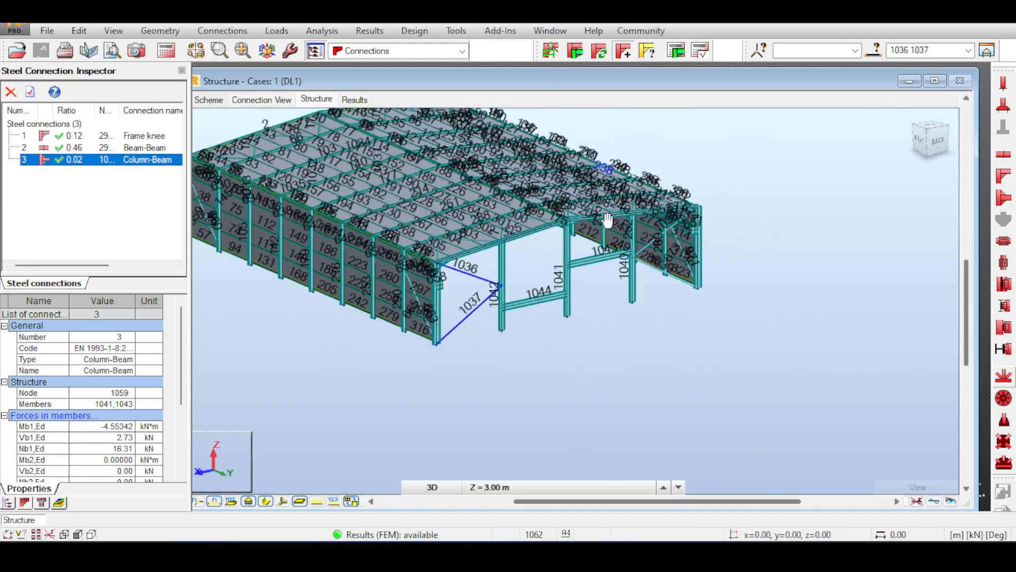
middle_drag(606, 218, 612, 276)
scroll(524, 297, up, 2)
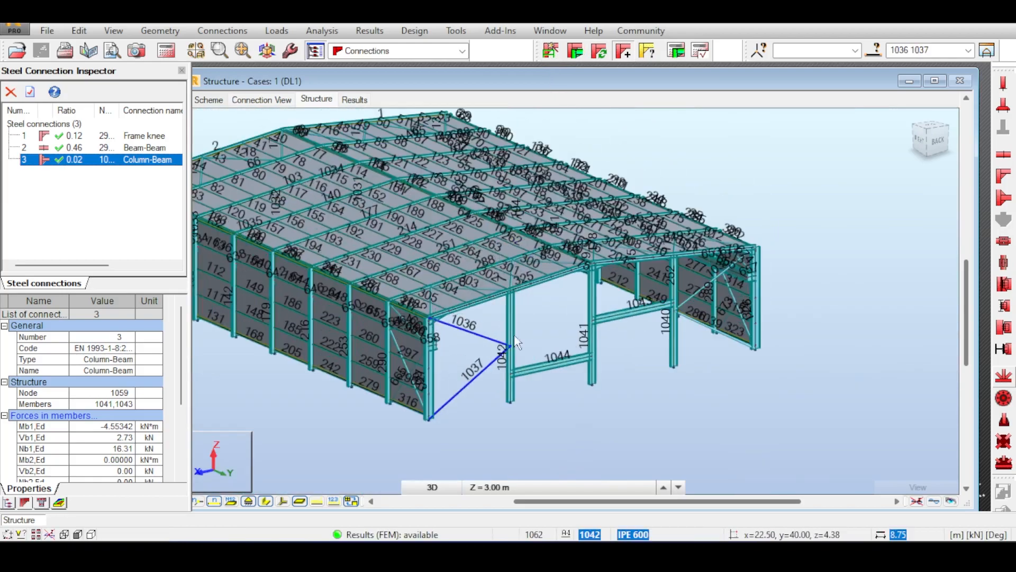
click(540, 313)
scroll(540, 314, up, 3)
scroll(540, 313, down, 5)
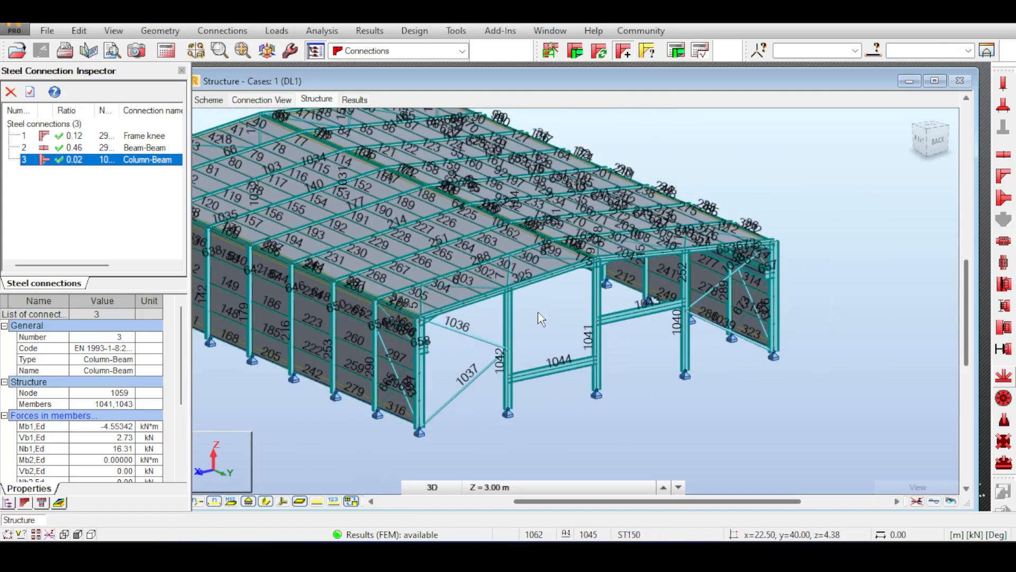
middle_drag(511, 201, 519, 217)
scroll(328, 172, up, 6)
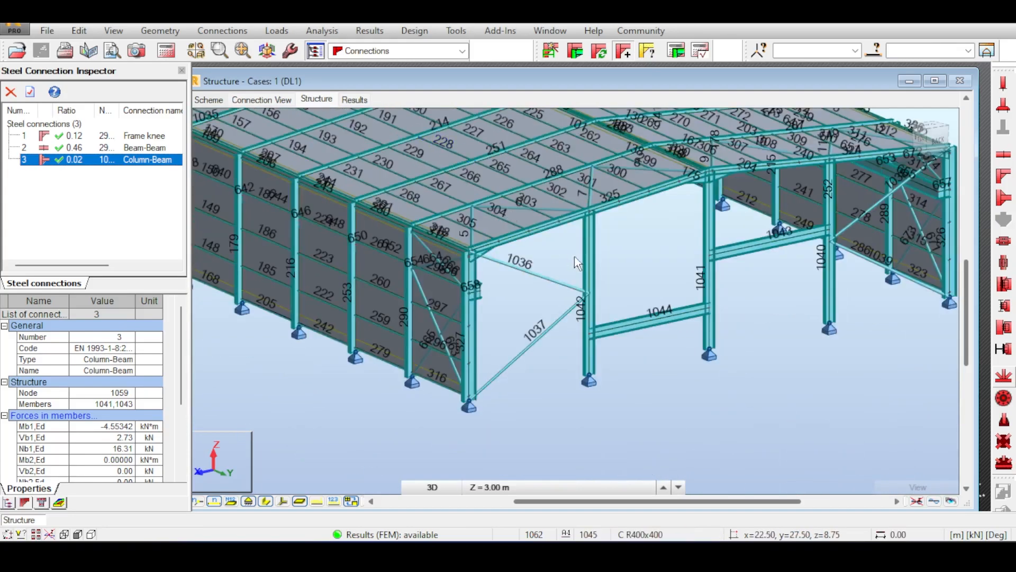
scroll(577, 271, up, 2)
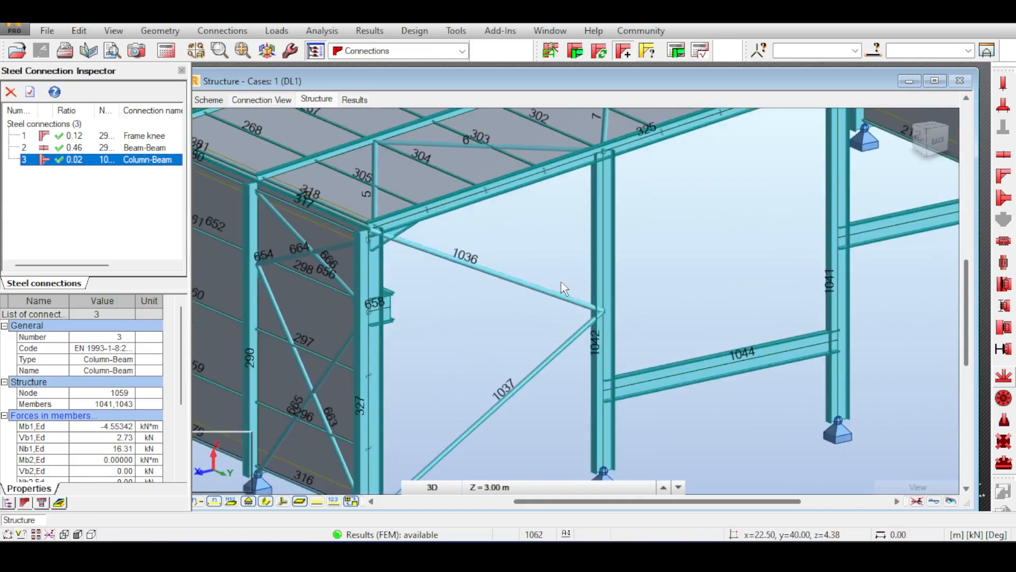
Step: Retry creating a connection between end-frame braces 1036 and 1037
drag(556, 259, 539, 411)
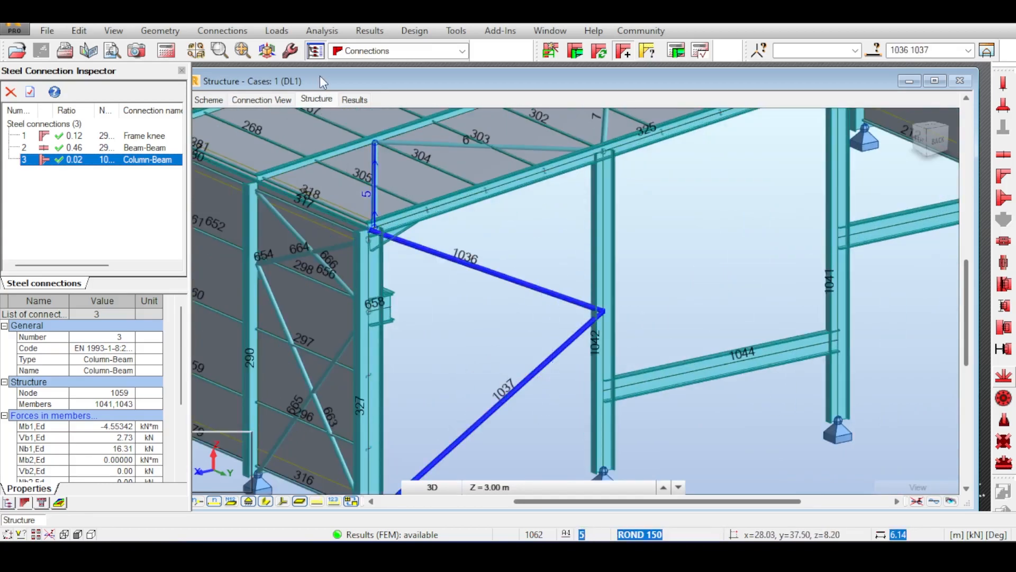
click(555, 55)
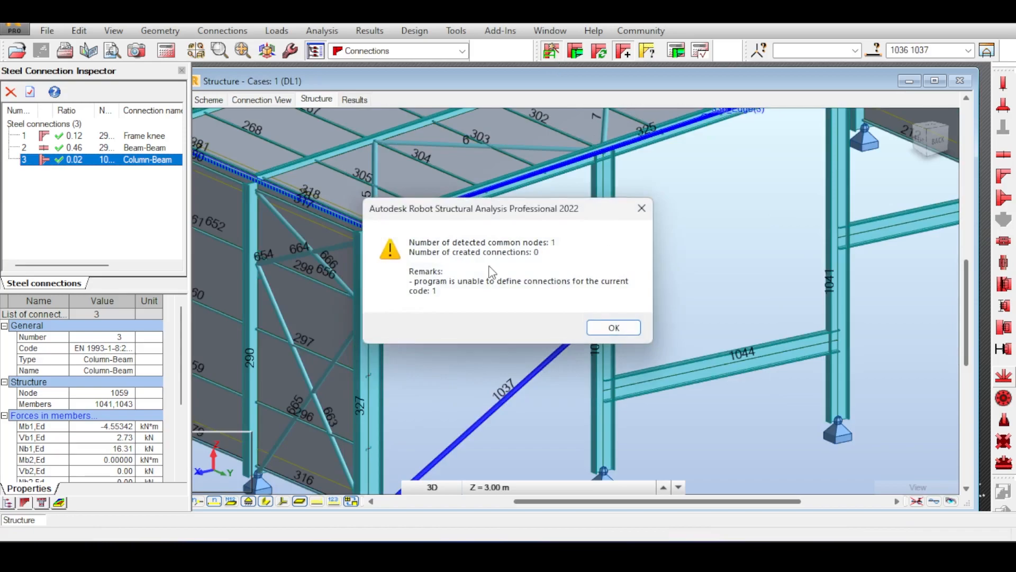
click(646, 207)
Step: Try to create a connection joining side-wall rails 260 and 297 to column 290
scroll(510, 302, down, 4)
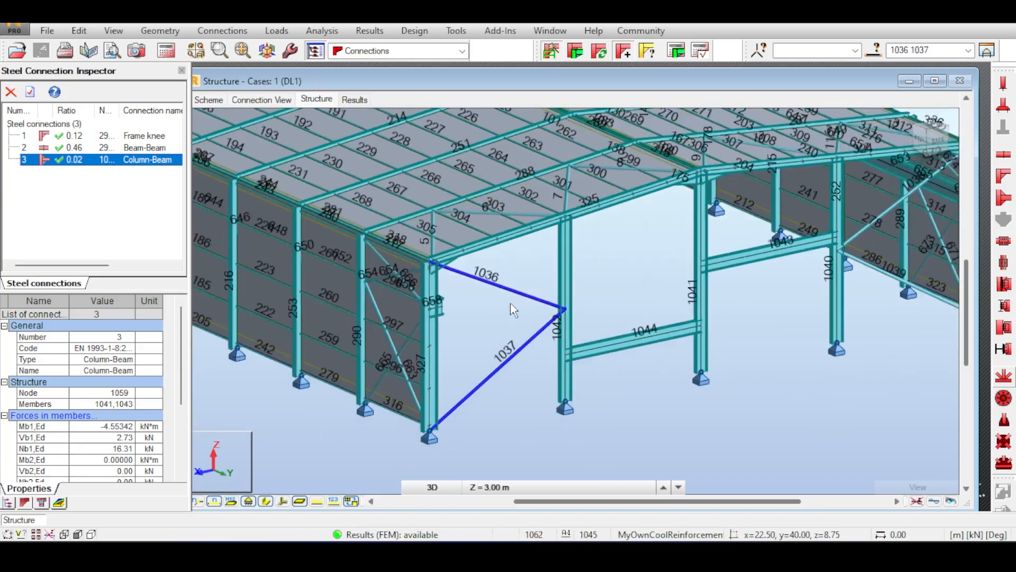
scroll(449, 340, up, 5)
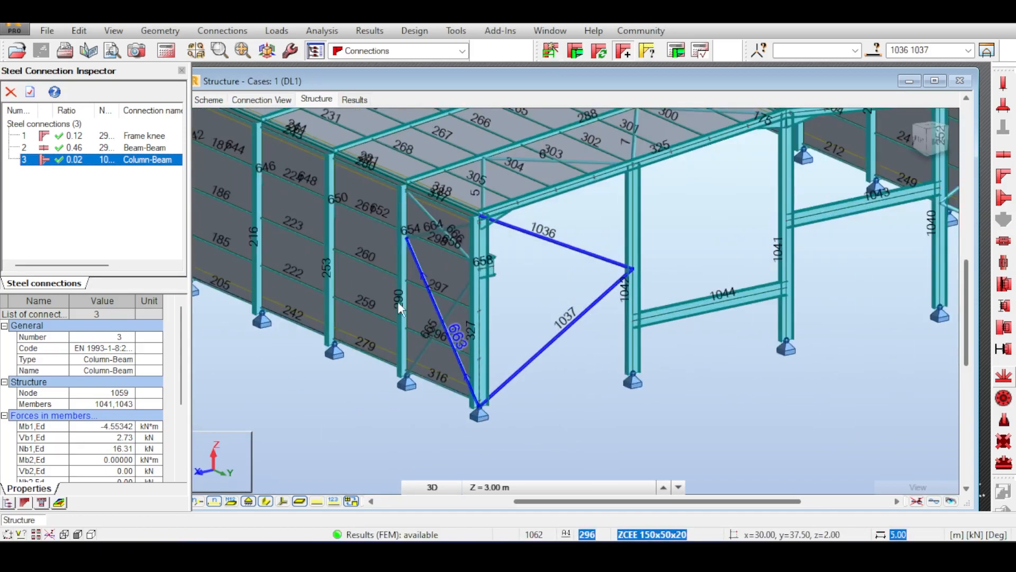
click(417, 282)
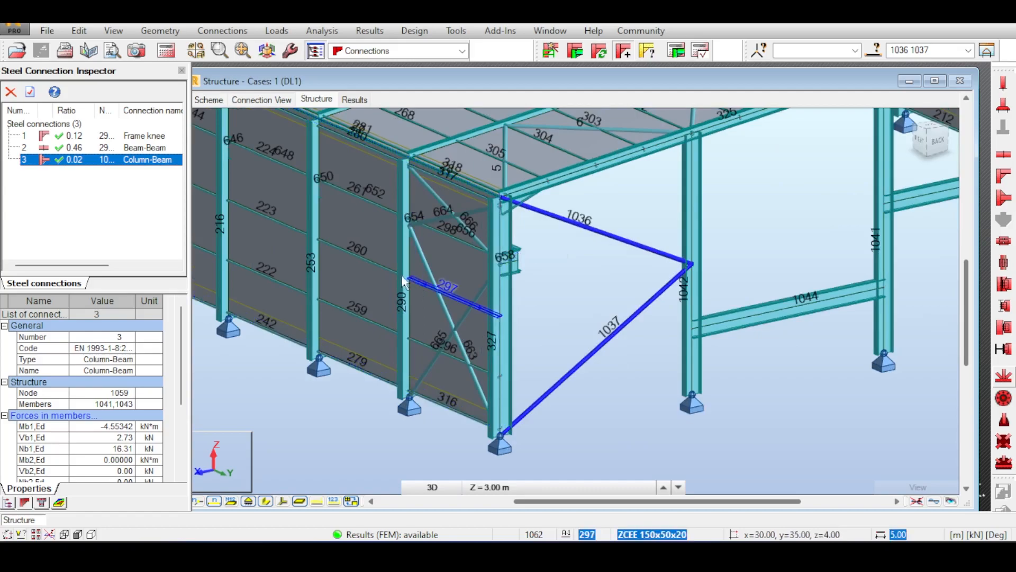
ctrl+click(376, 264)
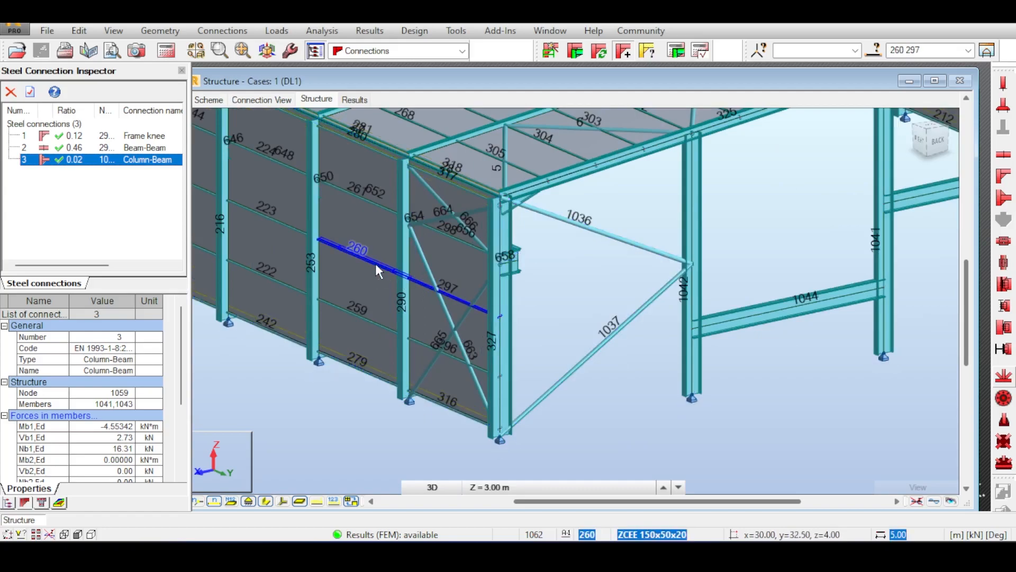
ctrl+click(404, 260)
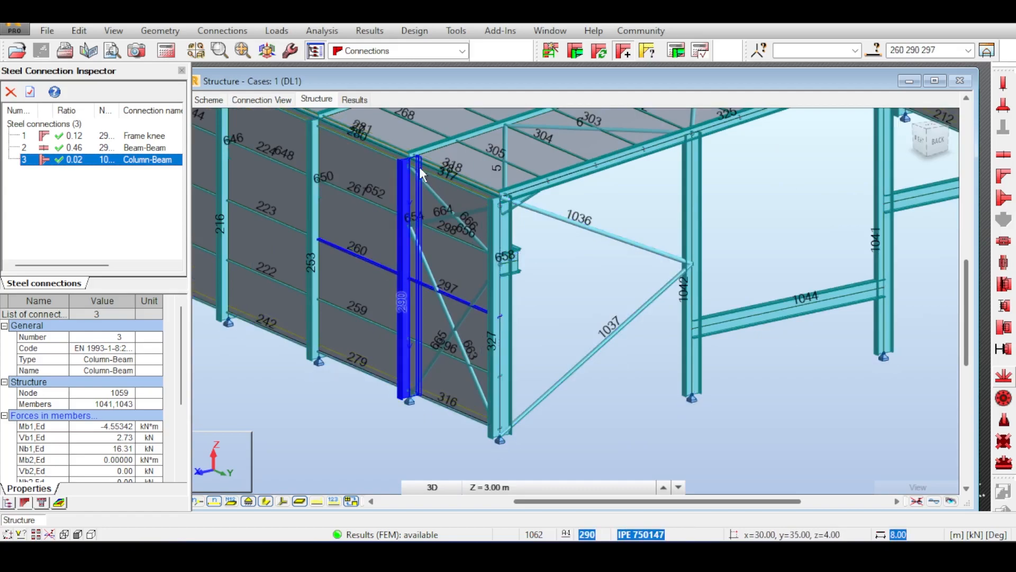
click(556, 55)
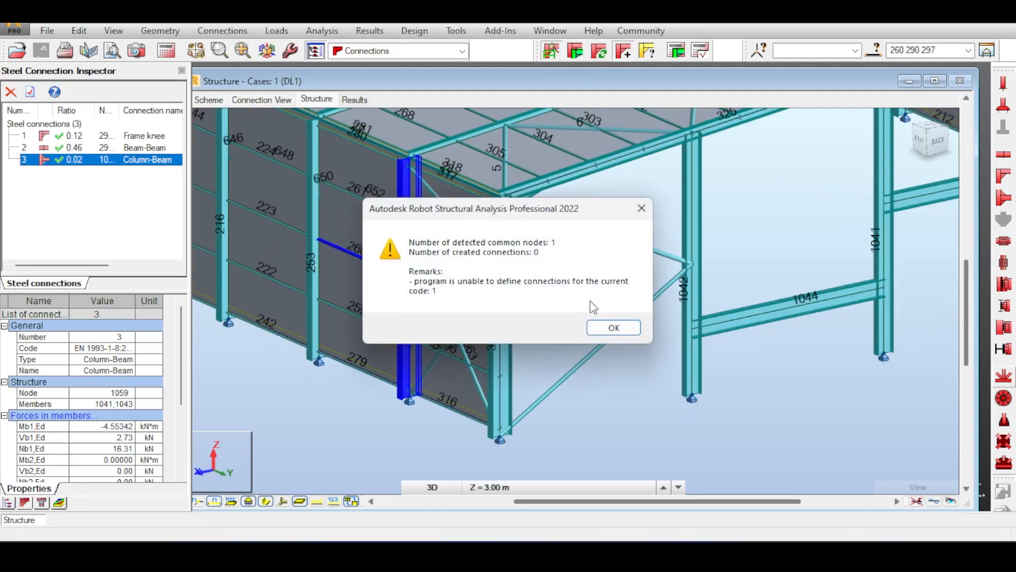
click(608, 328)
Step: Clear the member selection, inspect the whole hall, and open and close the frame knee connection's definition
scroll(542, 265, down, 6)
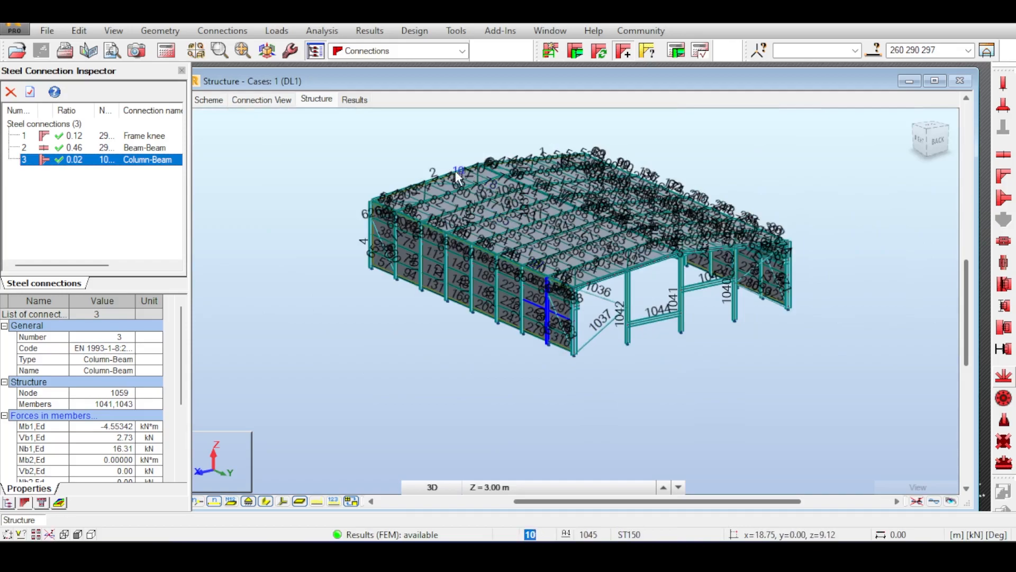
click(919, 148)
drag(933, 142, 922, 163)
click(662, 202)
middle_drag(676, 188, 714, 206)
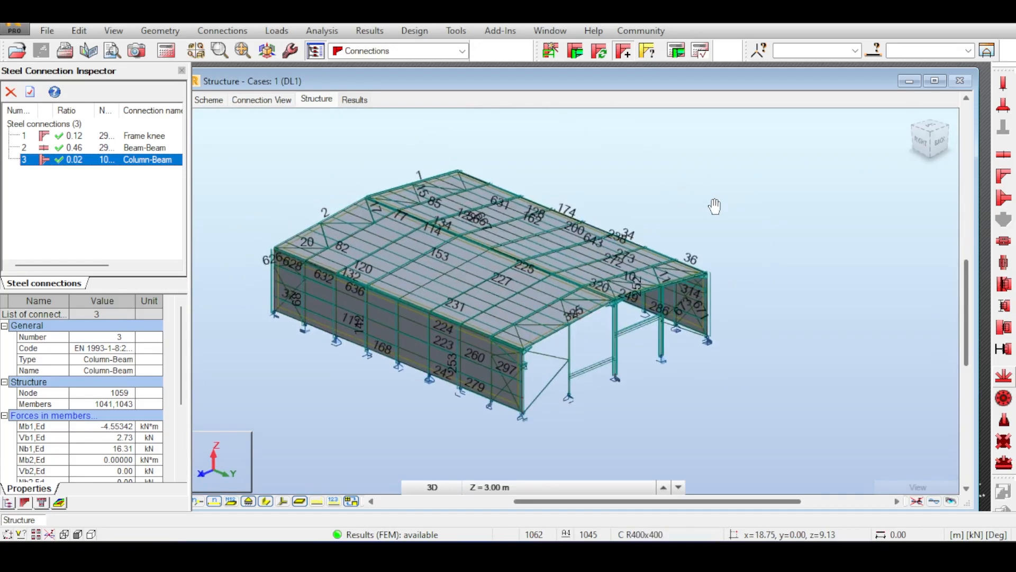
double_click(80, 137)
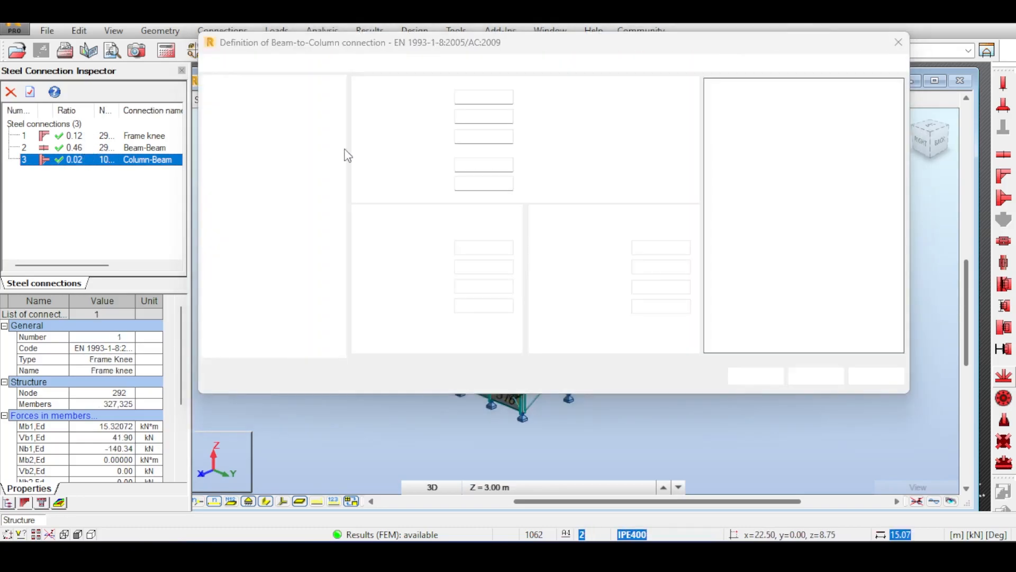
click(898, 42)
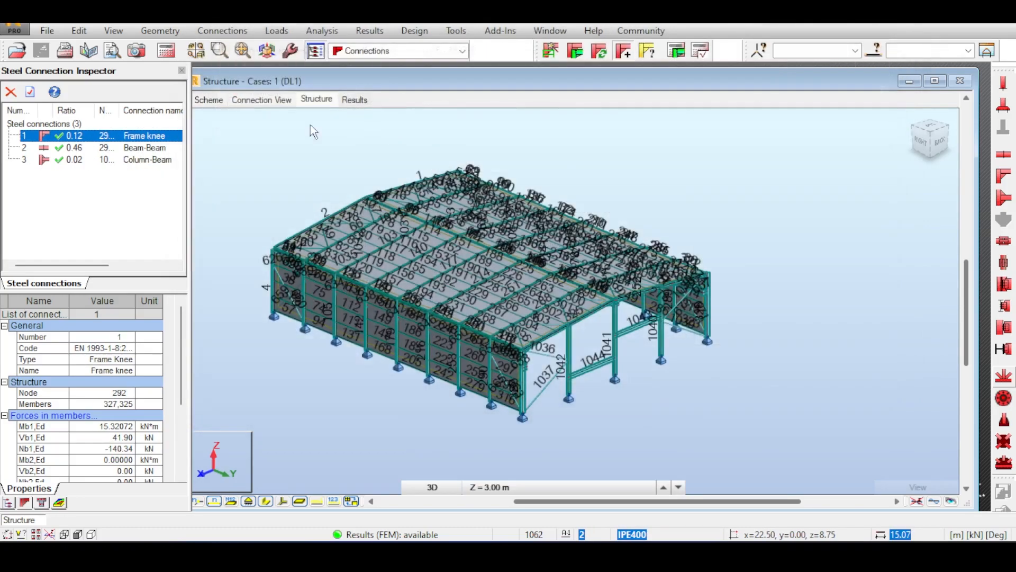
Step: Select the Beam-Beam connection and examine the side wall, roof beams and ridge of the hall
click(155, 148)
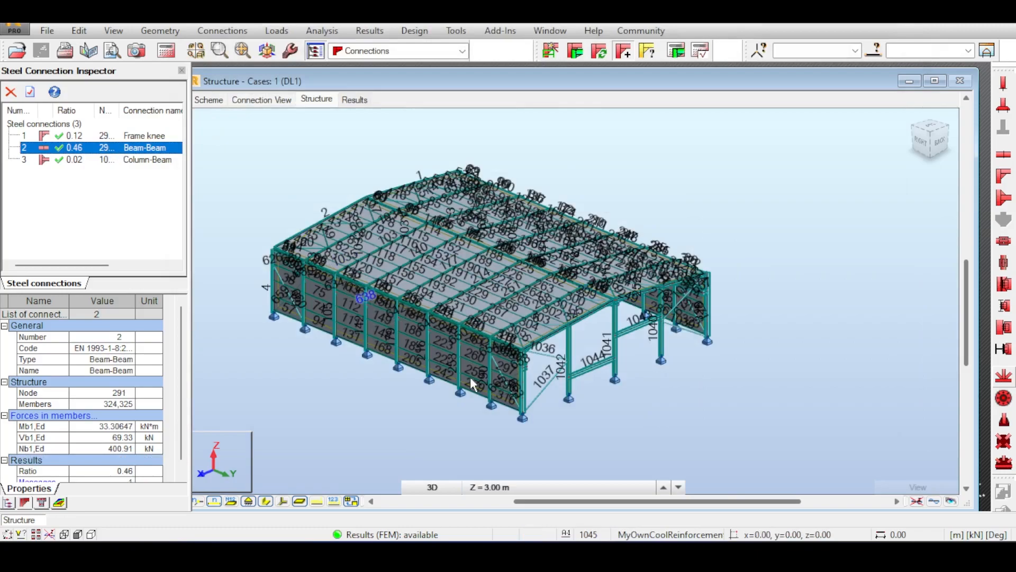
scroll(287, 274, up, 3)
scroll(309, 315, up, 3)
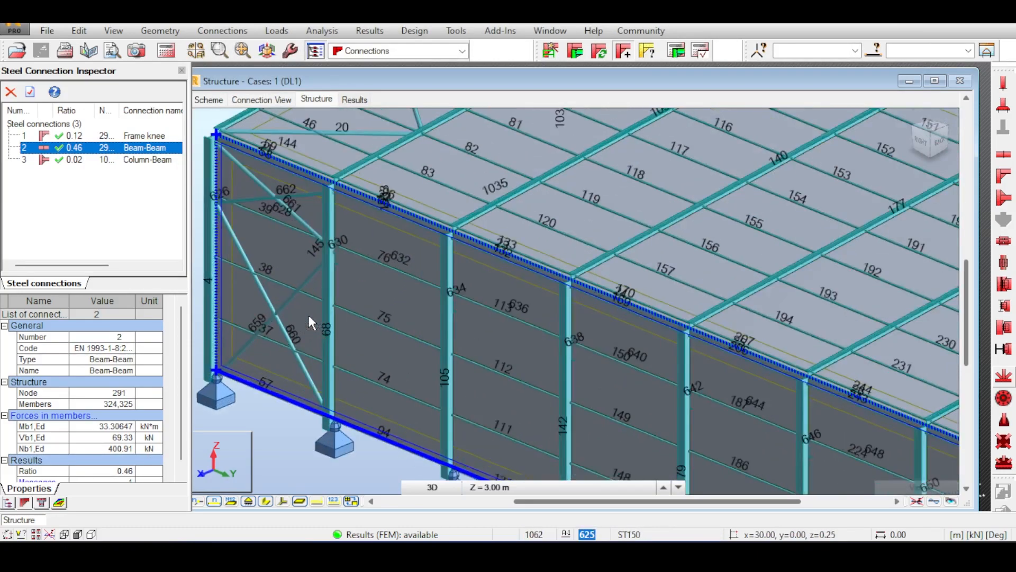
scroll(303, 264, down, 2)
middle_drag(343, 241, 193, 343)
middle_drag(562, 222, 447, 279)
middle_drag(524, 263, 455, 259)
scroll(455, 259, down, 4)
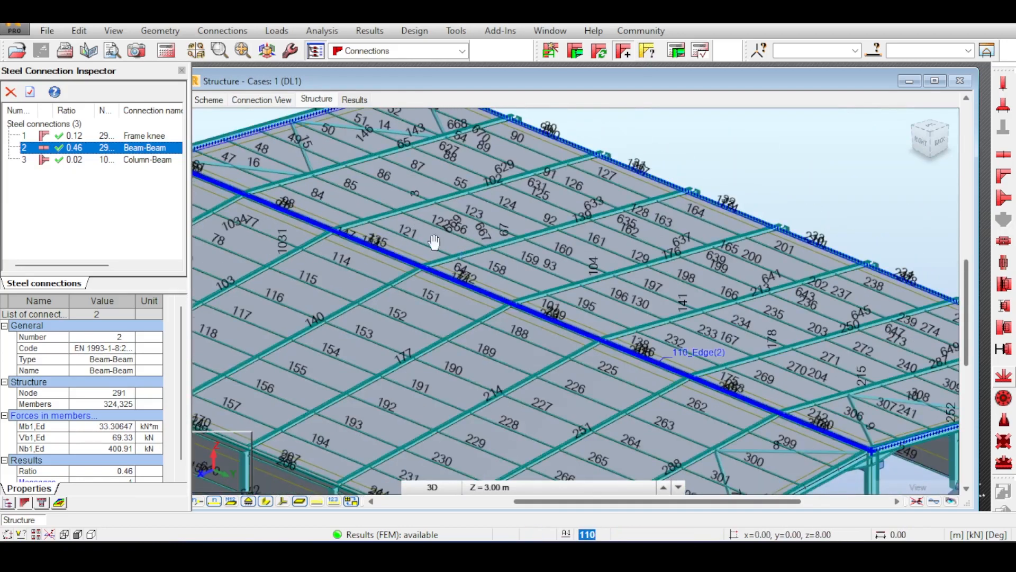
Step: View the frame knee connection's 3D model and return to the structure model
click(74, 136)
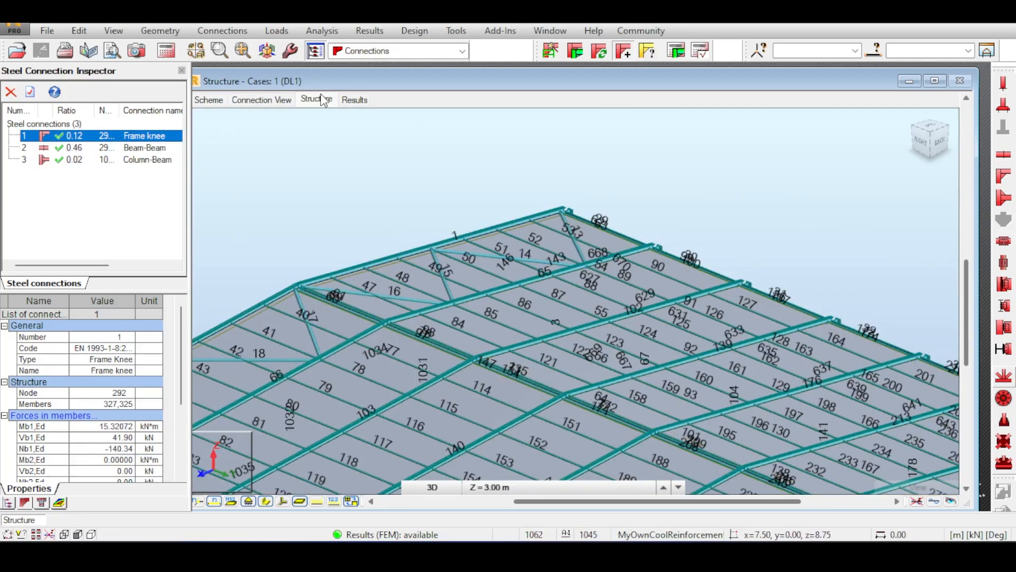
click(268, 100)
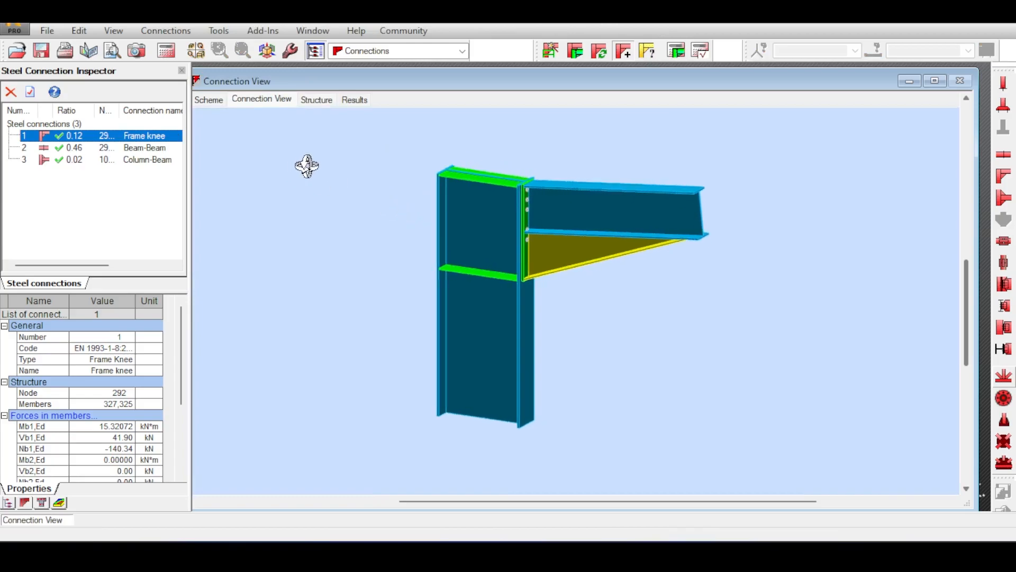
click(317, 99)
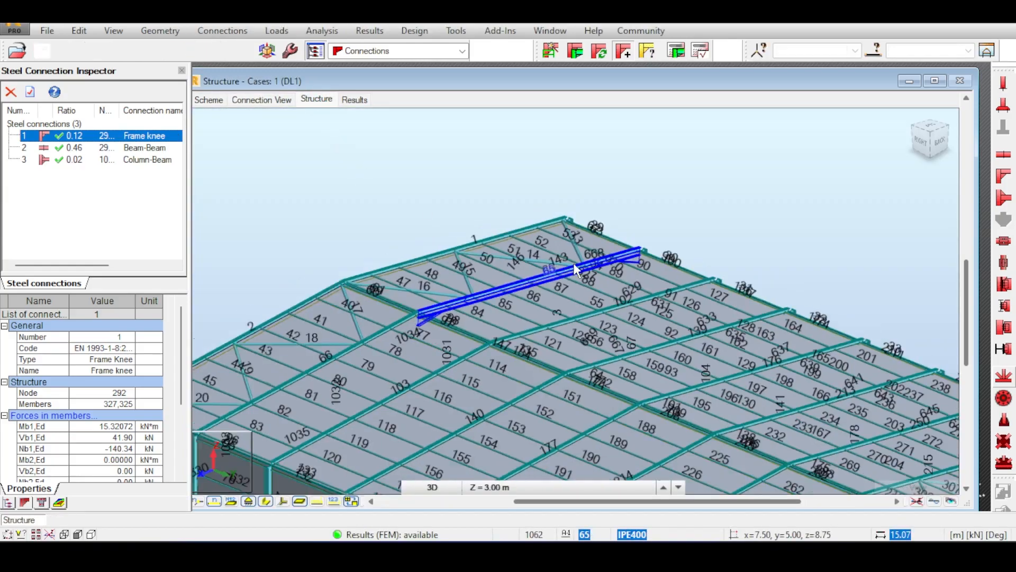
Step: Examine the roof, the end-frame columns and beams, and the side wall of the hall
middle_drag(694, 282, 593, 169)
middle_drag(669, 375, 512, 355)
scroll(613, 322, up, 2)
scroll(622, 337, up, 2)
middle_drag(577, 304, 615, 390)
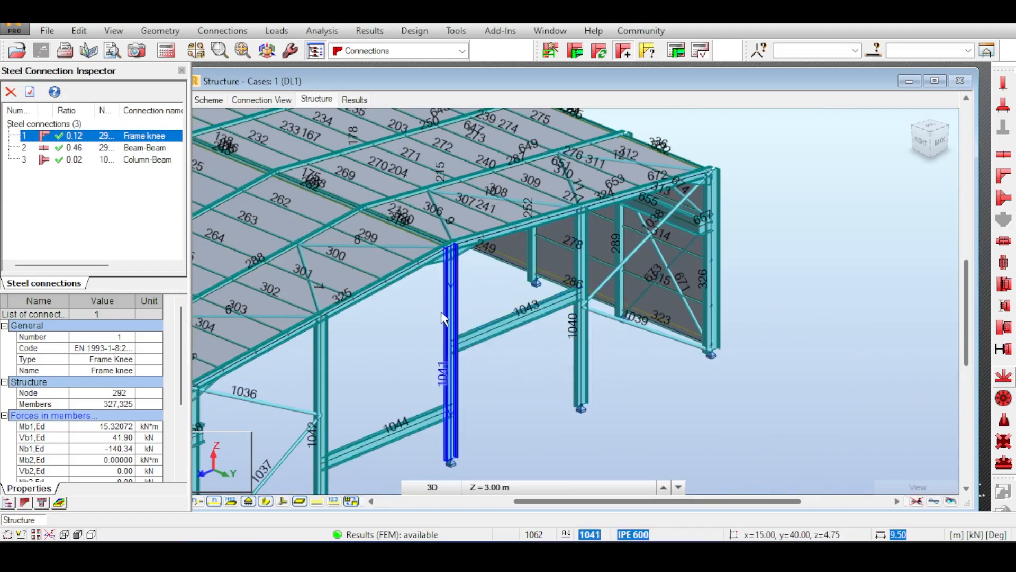
scroll(444, 312, down, 5)
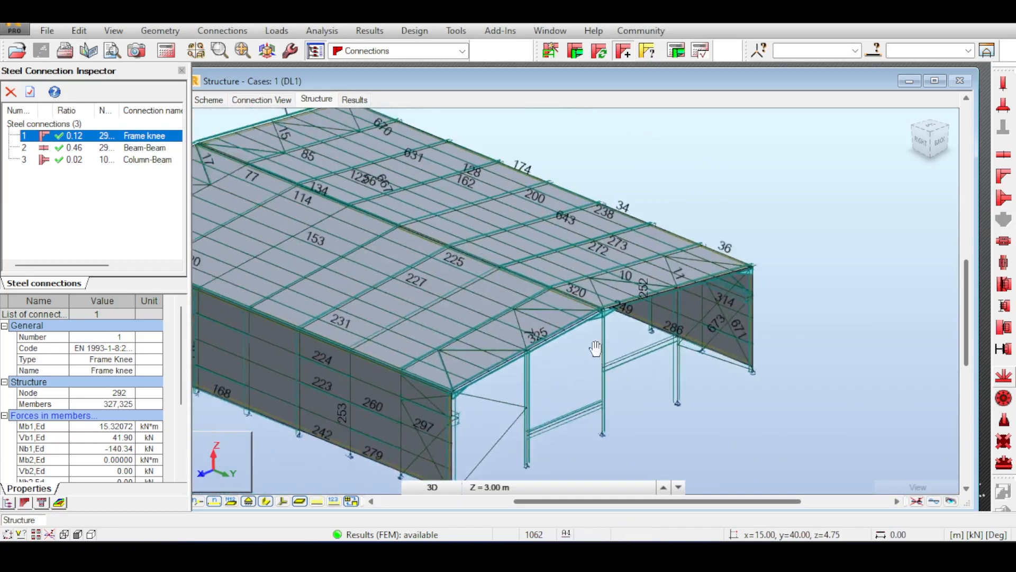
middle_drag(353, 268, 421, 292)
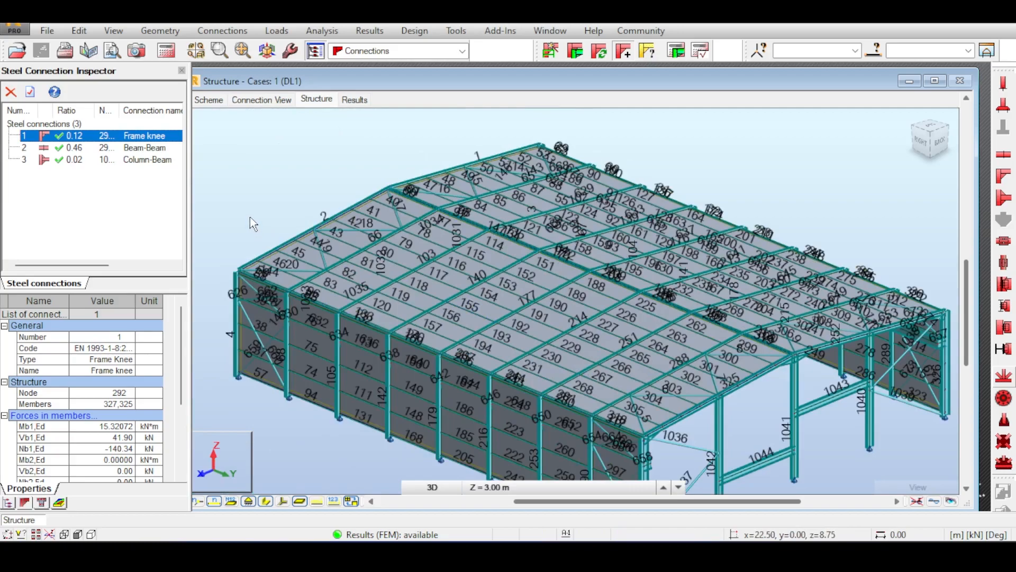
scroll(312, 328, up, 5)
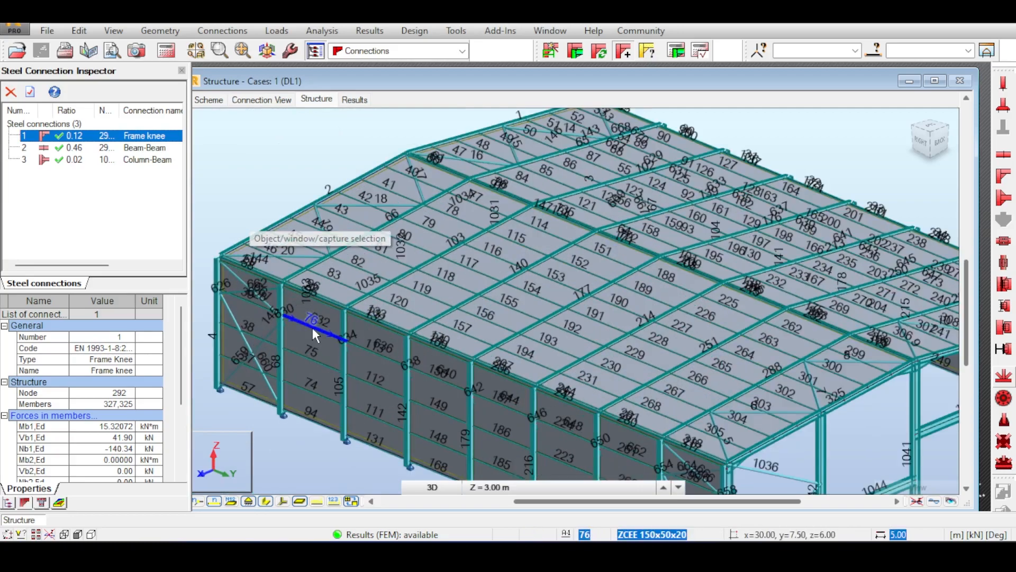
Step: Examine the joint of braces 1036 and 1037 at column 1042, the surrounding end frame and the whole hall
scroll(312, 328, up, 4)
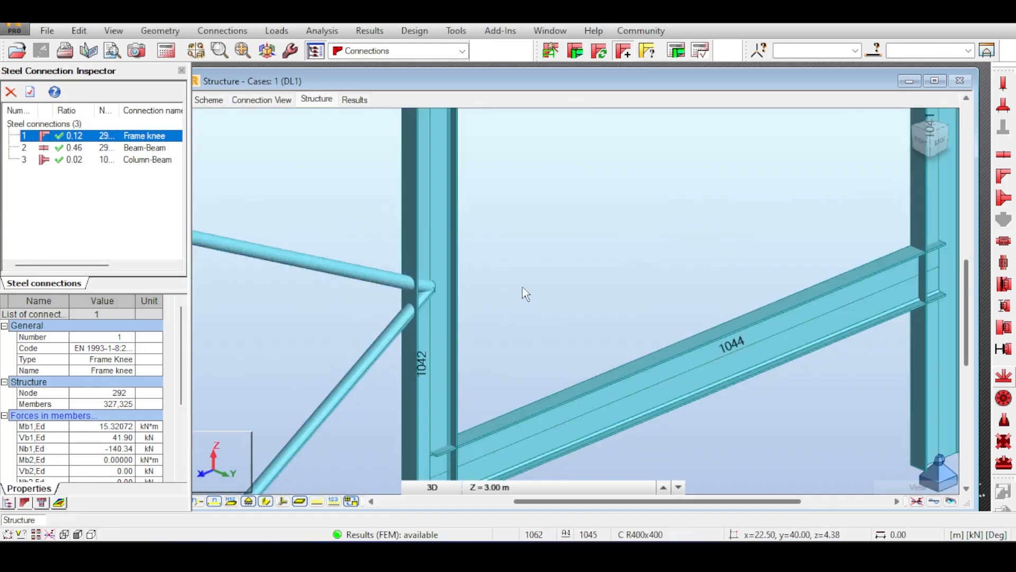
scroll(522, 287, down, 3)
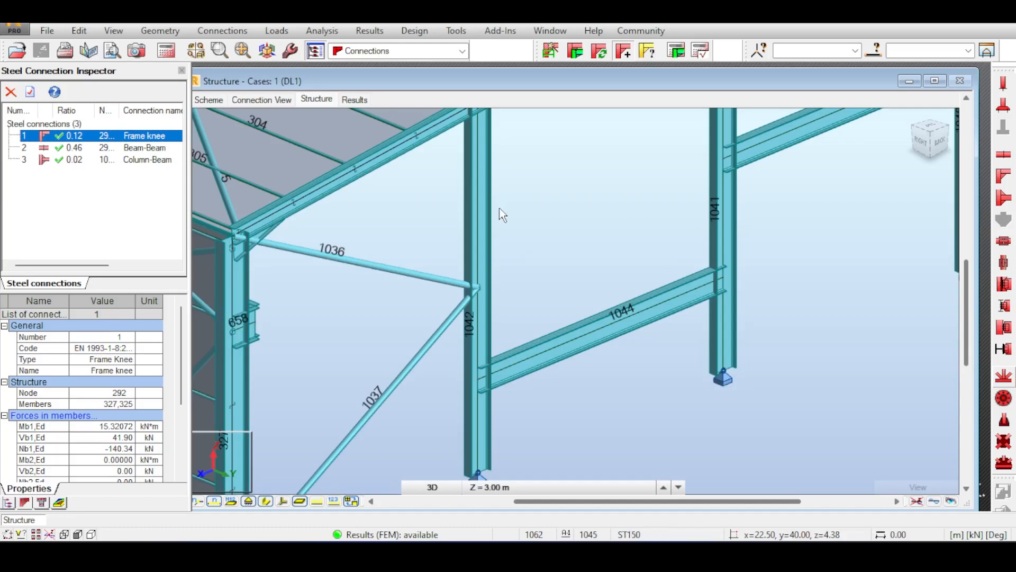
scroll(500, 208, down, 5)
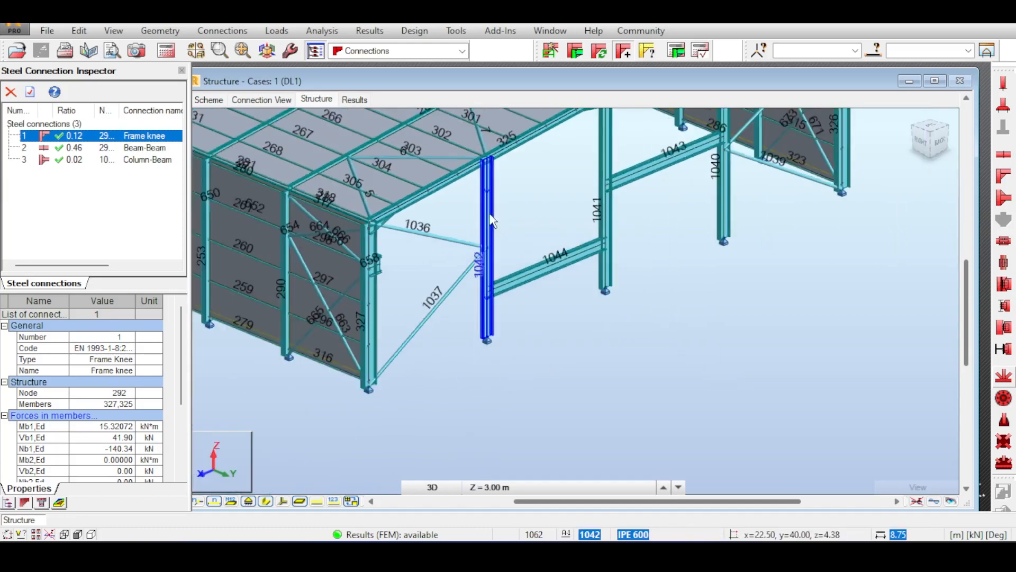
scroll(491, 215, down, 2)
scroll(492, 220, down, 5)
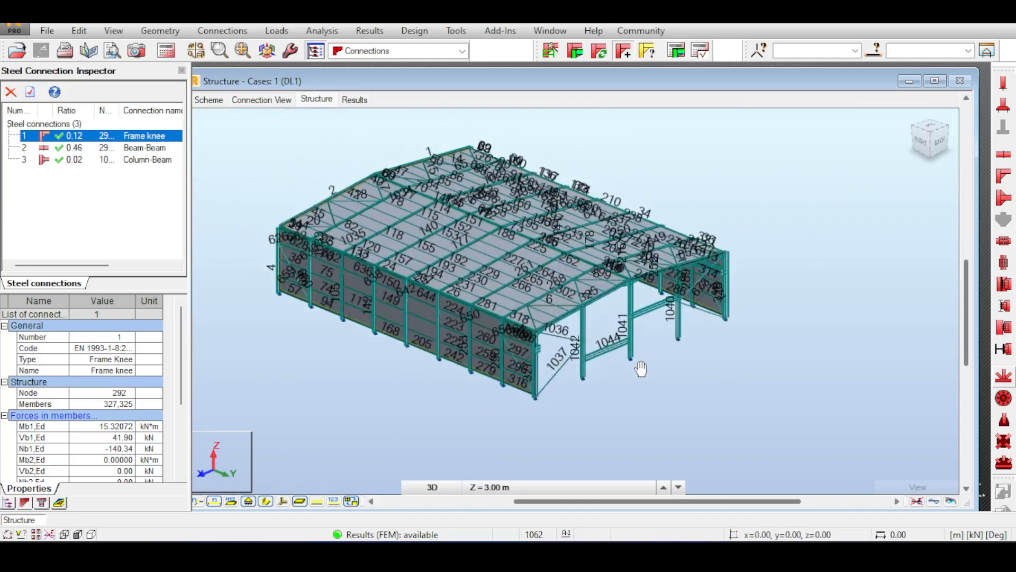
scroll(561, 358, up, 8)
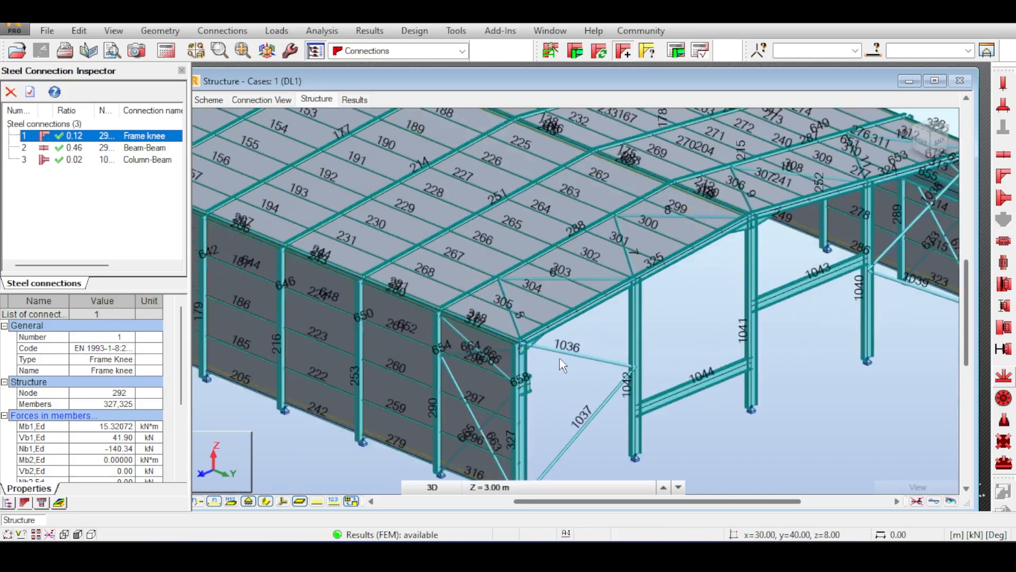
scroll(477, 314, down, 3)
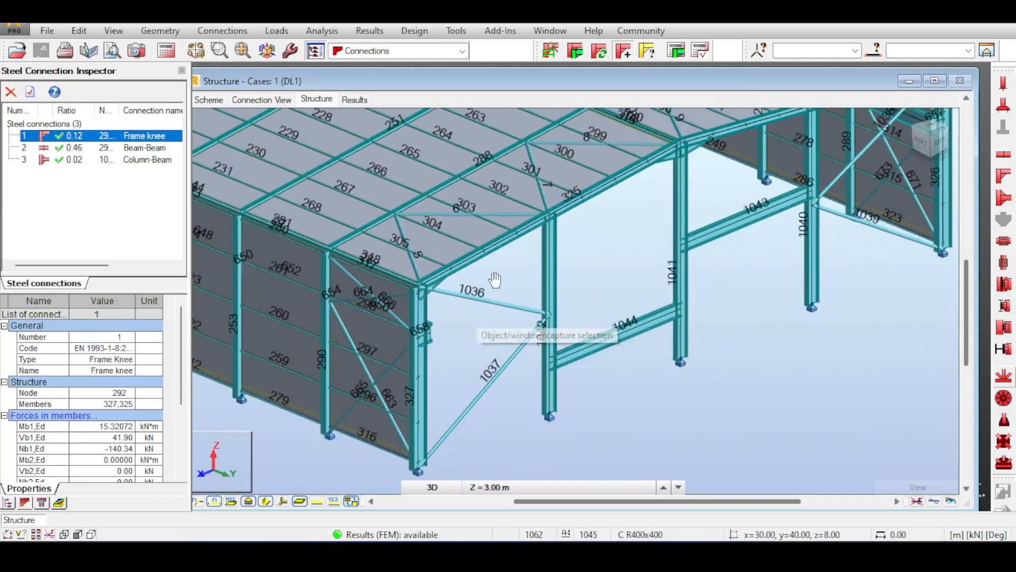
scroll(412, 338, down, 3)
scroll(414, 335, up, 2)
scroll(415, 341, down, 1)
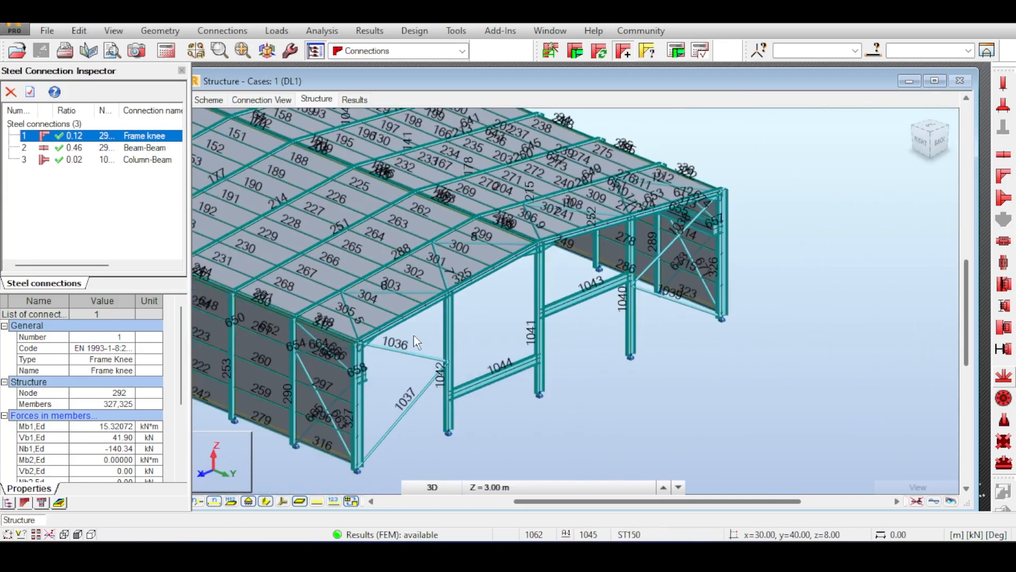
middle_drag(725, 341, 819, 355)
scroll(819, 356, down, 1)
scroll(820, 355, down, 1)
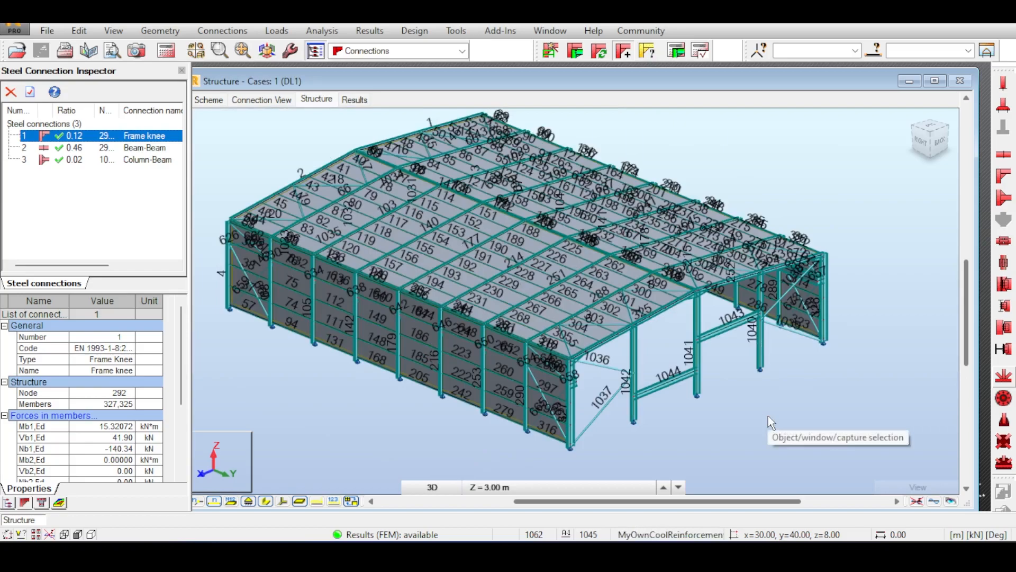
Step: Switch to the Geometry layout and open Cost Estimation for the hall's steel sections
click(459, 51)
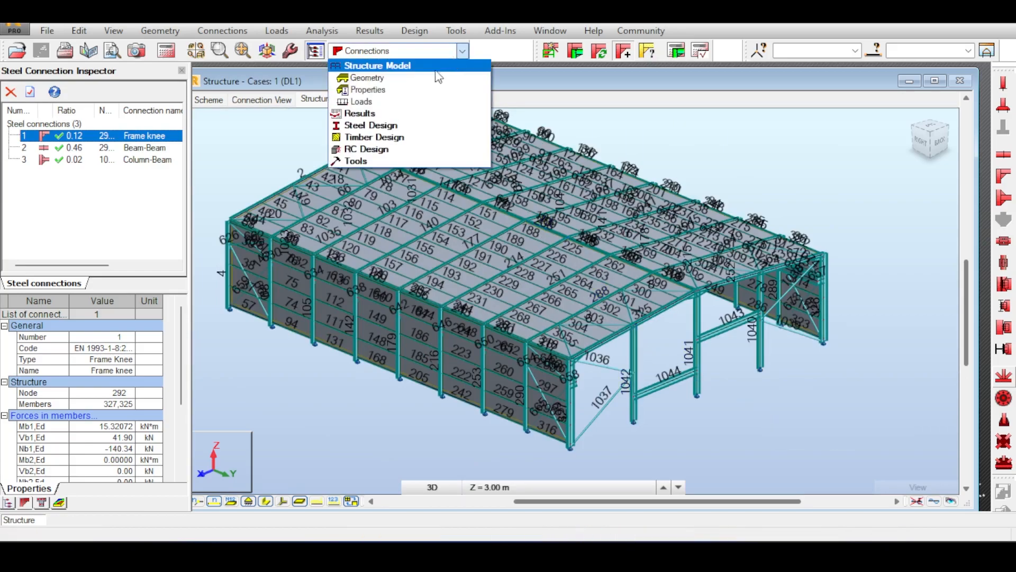
click(406, 79)
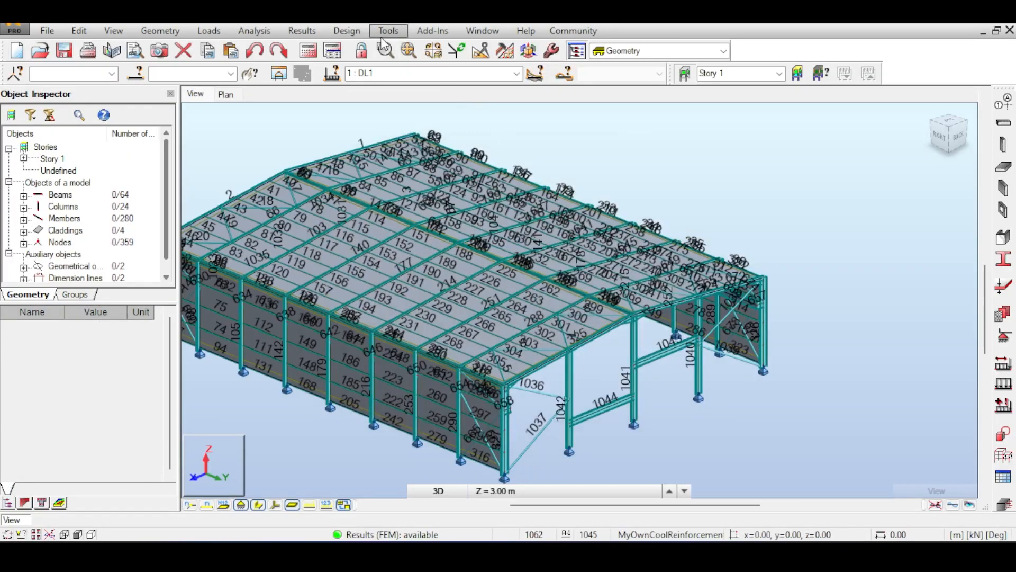
click(388, 30)
click(458, 121)
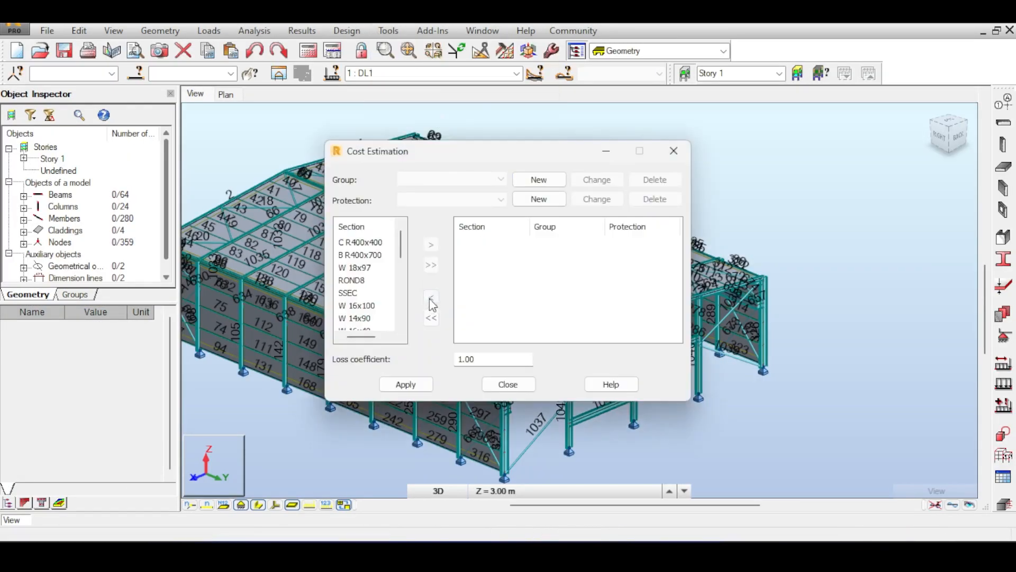
drag(469, 152, 558, 92)
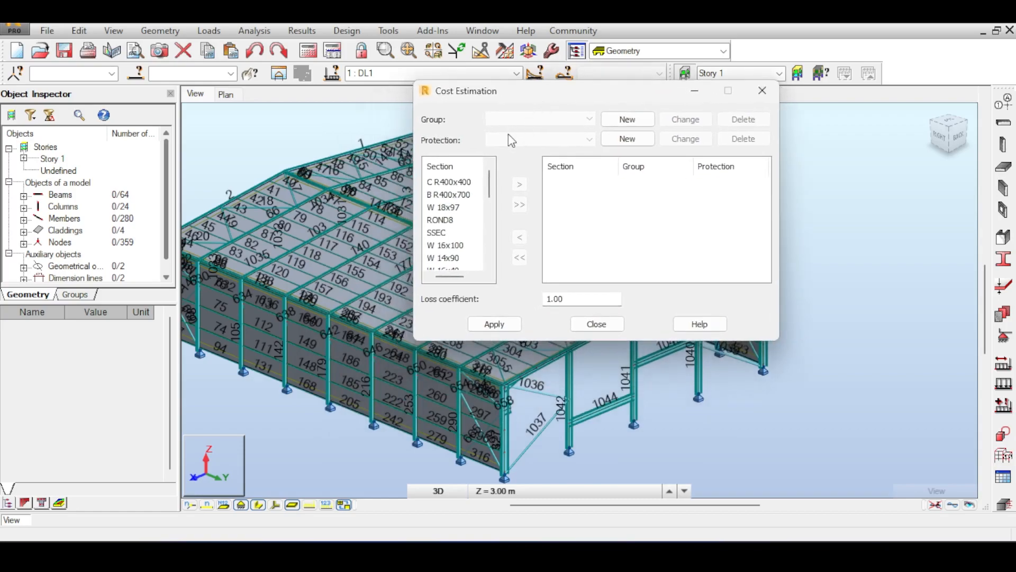
drag(532, 90, 536, 129)
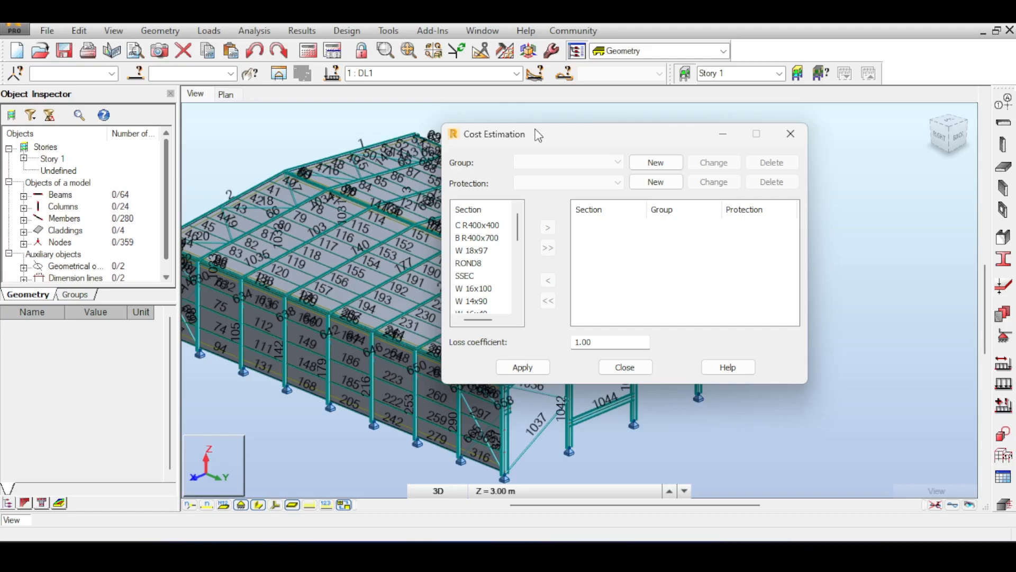
Step: Create a new cost estimation group named Rafters
drag(538, 135, 534, 115)
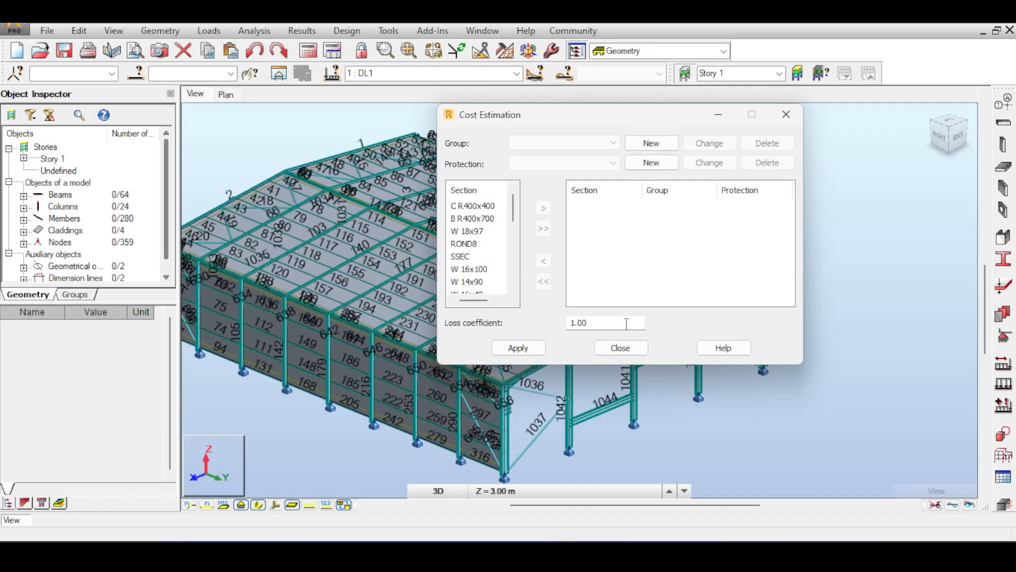
click(621, 347)
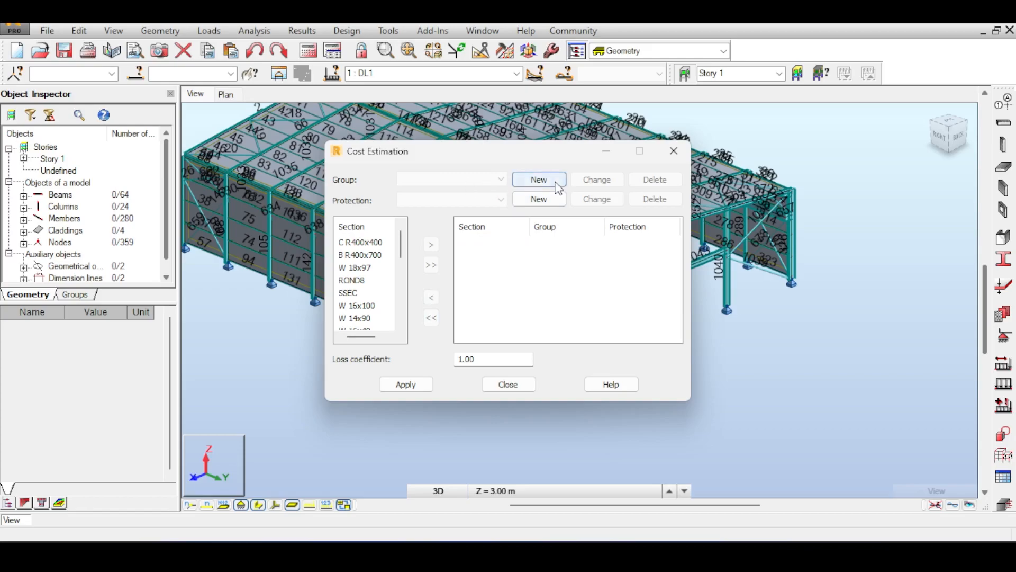
click(538, 180)
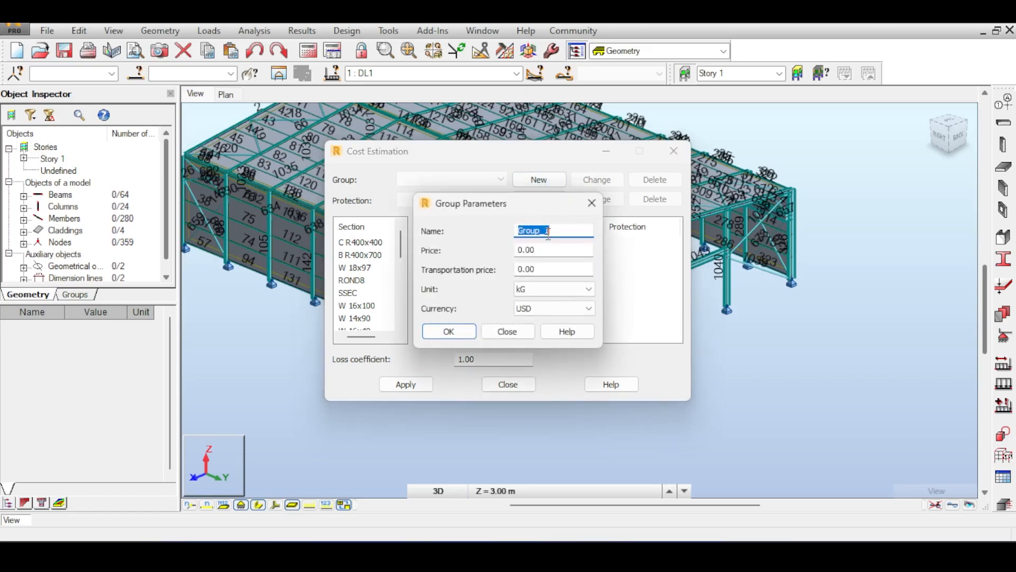
text(Rafters)
key(Tab)
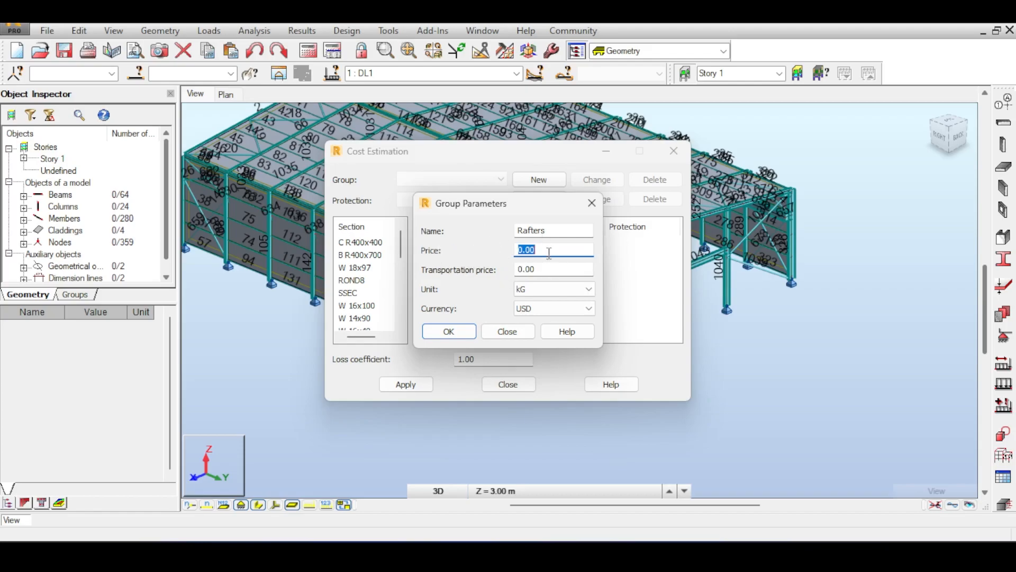
Step: Set the Rafters group's price and transportation price to 20 USD per kG each and save the group
text(20)
click(533, 270)
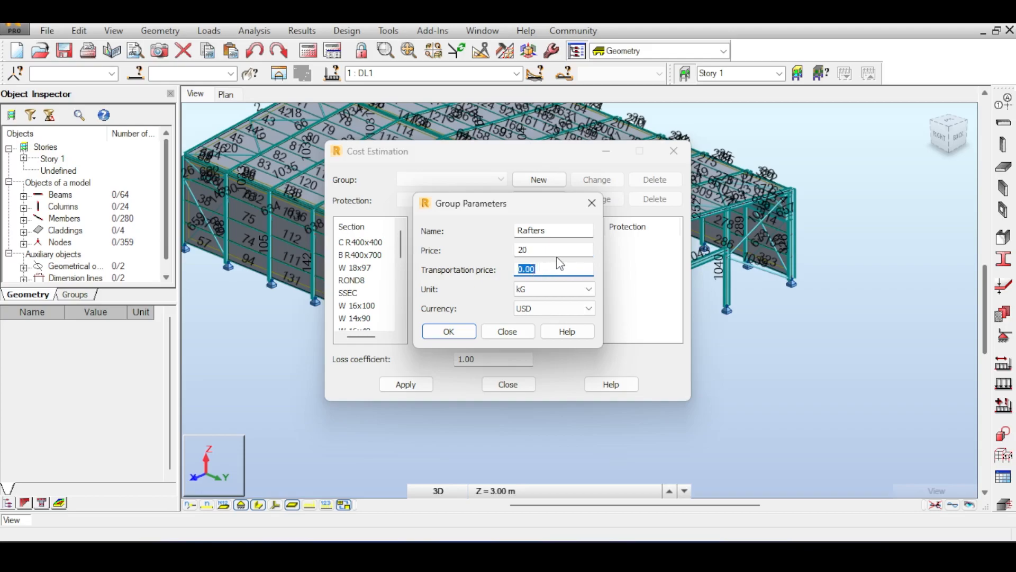
text(20)
click(532, 253)
click(527, 270)
click(519, 251)
click(526, 272)
double_click(528, 252)
double_click(528, 268)
click(449, 331)
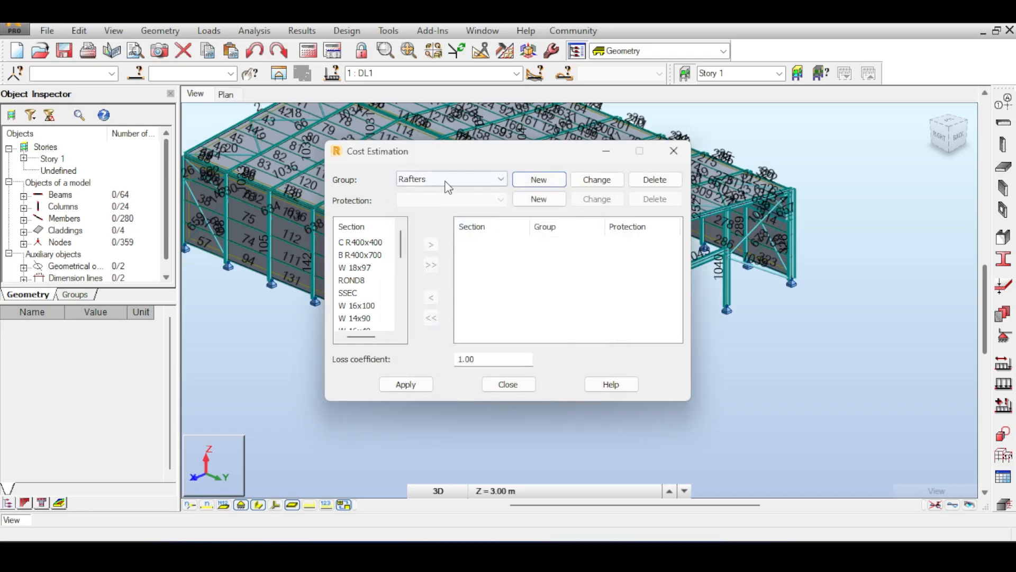
Step: Create a protection type named Default with a price of 5 USD per kG
click(529, 199)
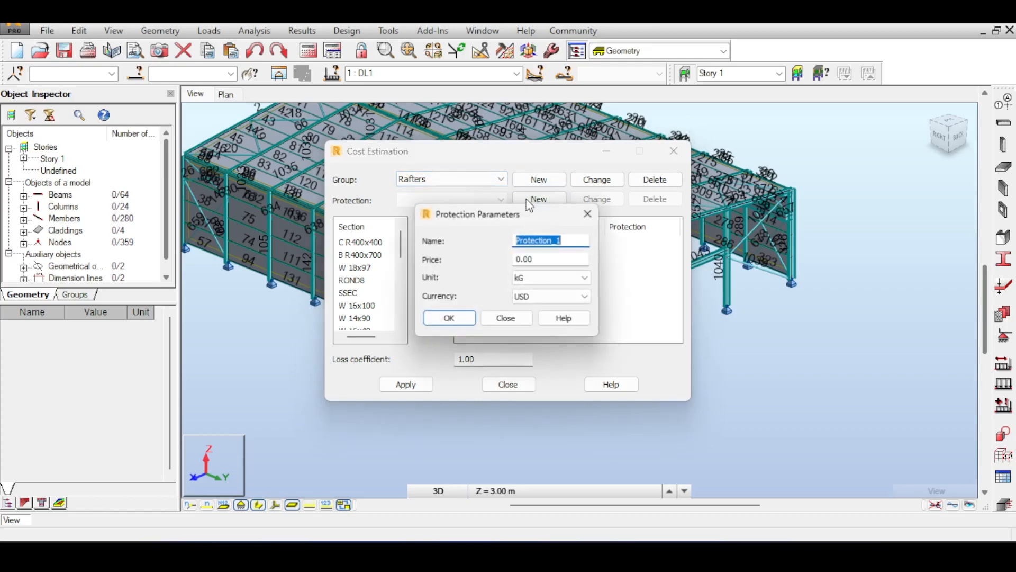
text(Defai;)
key(BackSpace)
key(BackSpace)
text(ult)
double_click(521, 260)
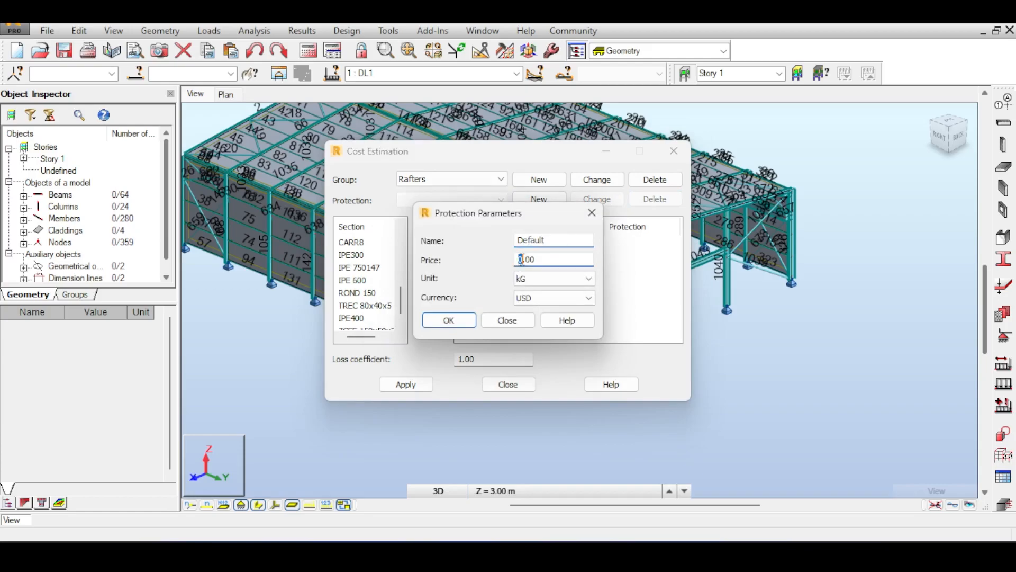
text(5)
click(464, 324)
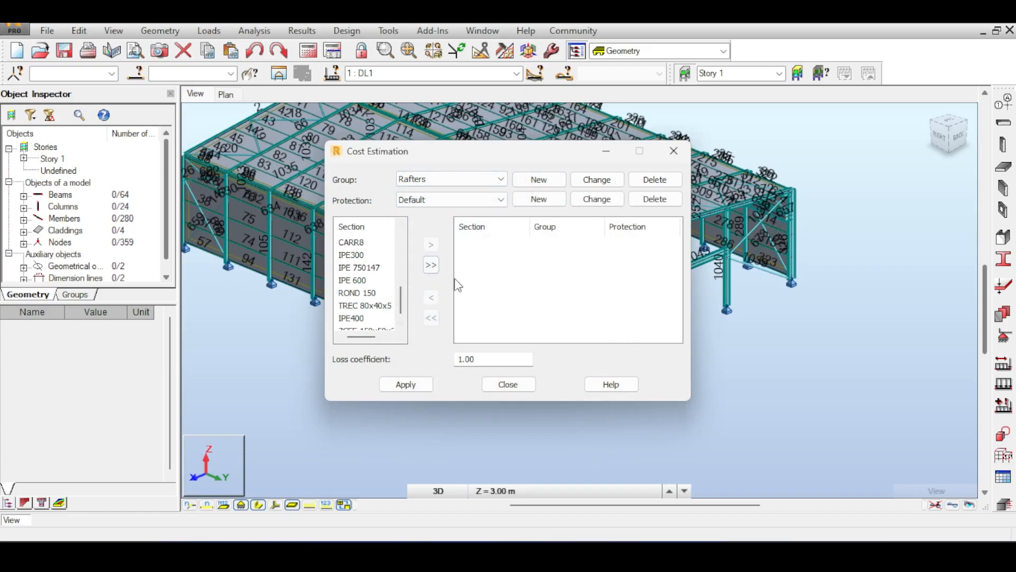
Step: Assign the IPE400 section to the Rafters group with Default protection
scroll(396, 320, down, 1)
click(362, 305)
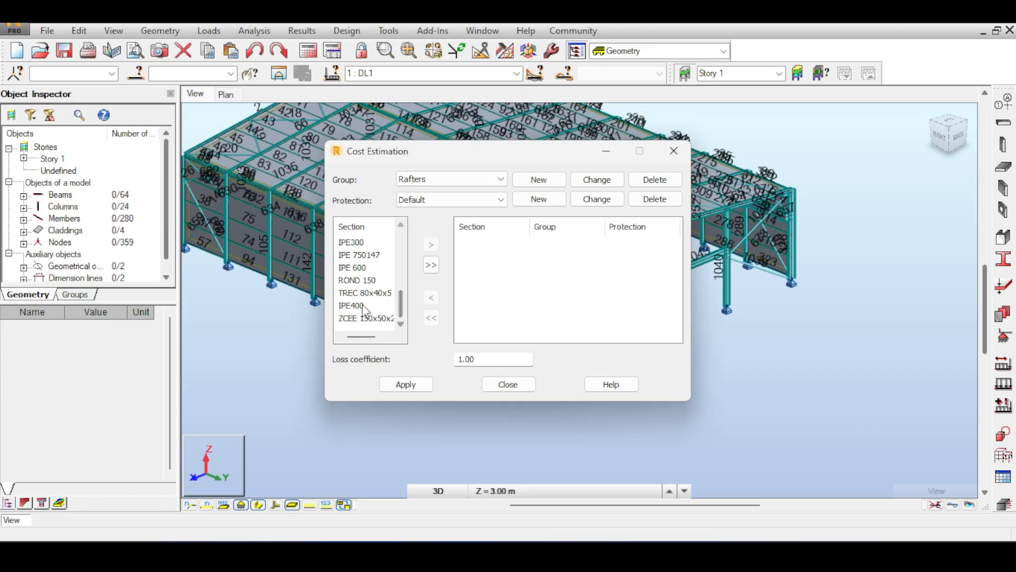
click(429, 264)
click(478, 246)
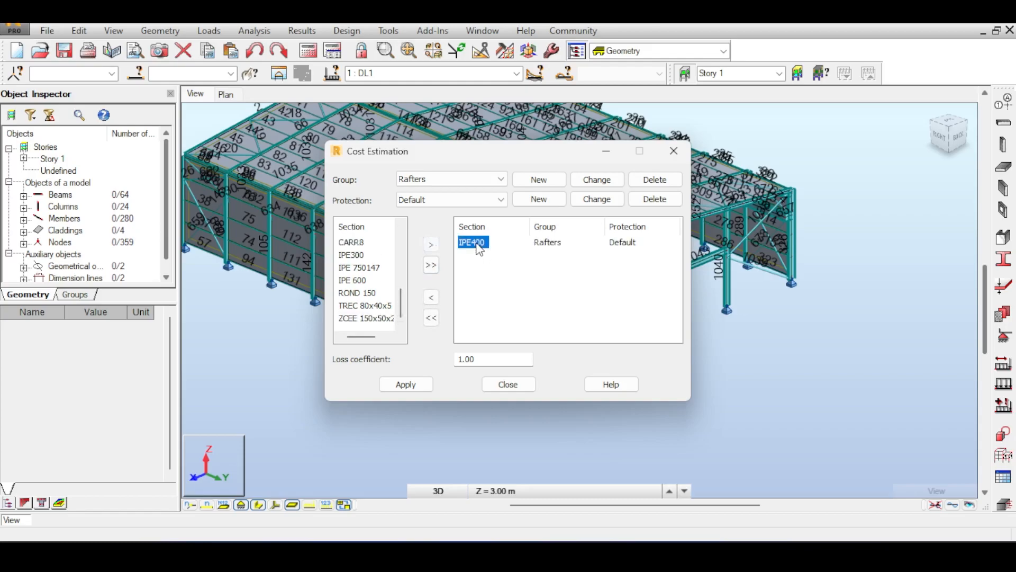
click(550, 239)
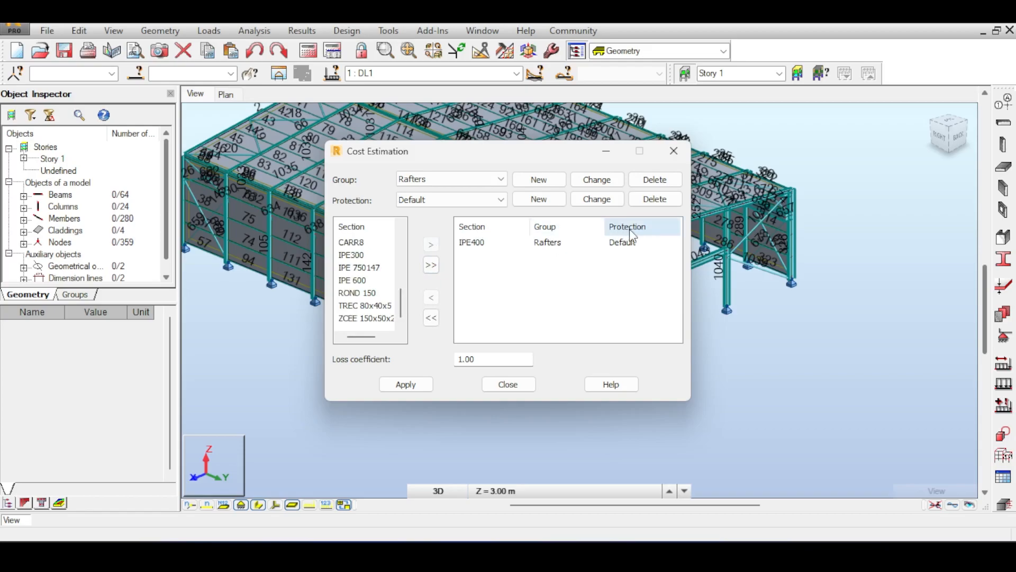
Step: Create a Purlins cost group and assign the ZCEE 150x50x20 section to it with Default protection
click(529, 180)
click(590, 202)
click(469, 175)
click(418, 202)
click(366, 317)
click(431, 245)
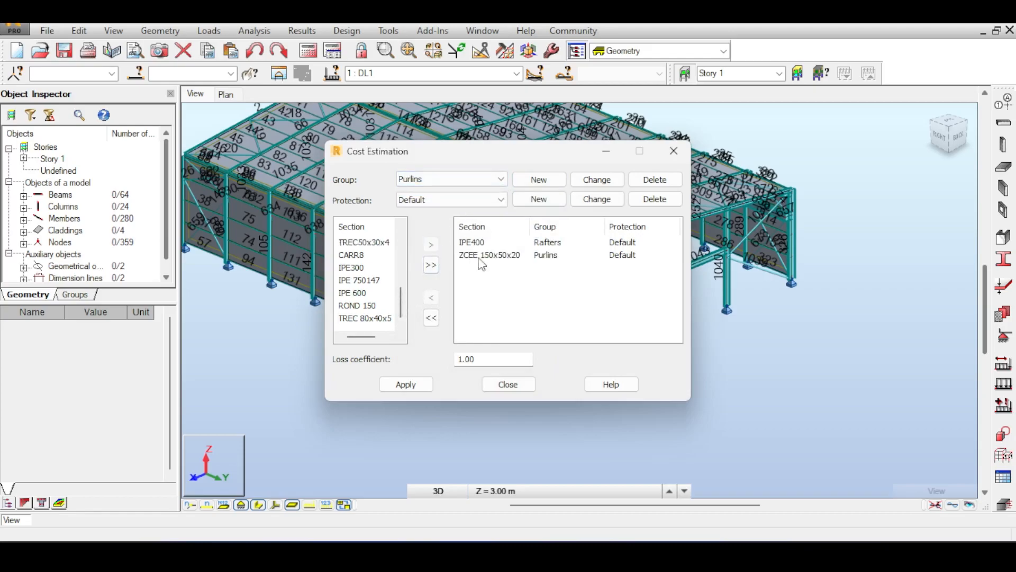
Step: Generate the cost estimation table with a loss coefficient of 1.00 and run the structure's calculations
click(470, 358)
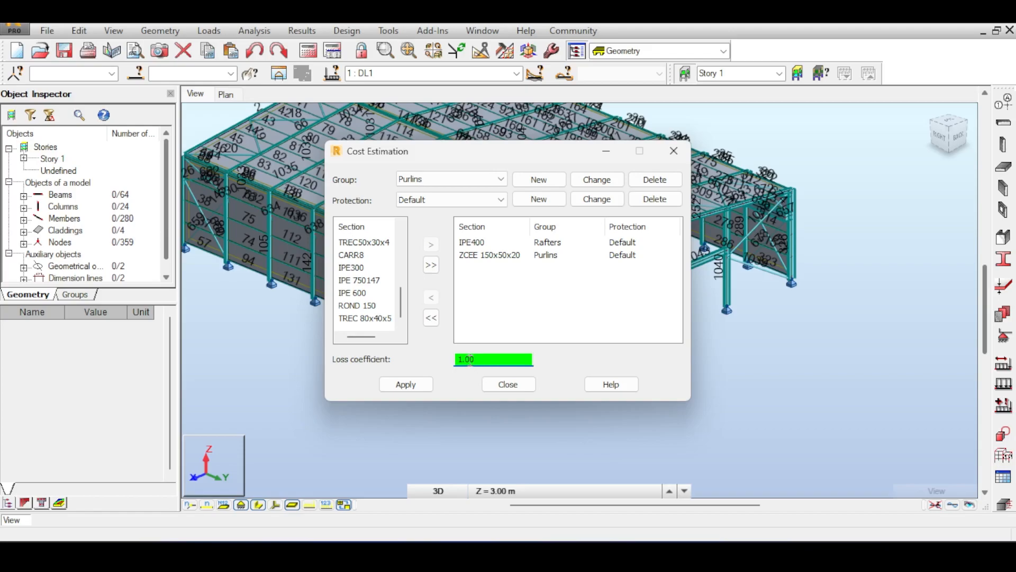
click(427, 384)
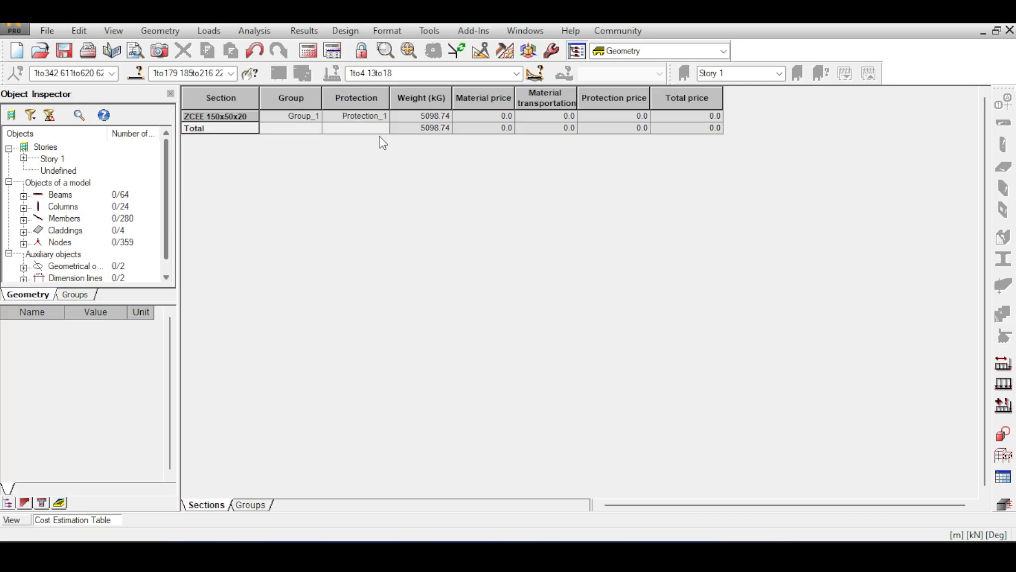
click(211, 117)
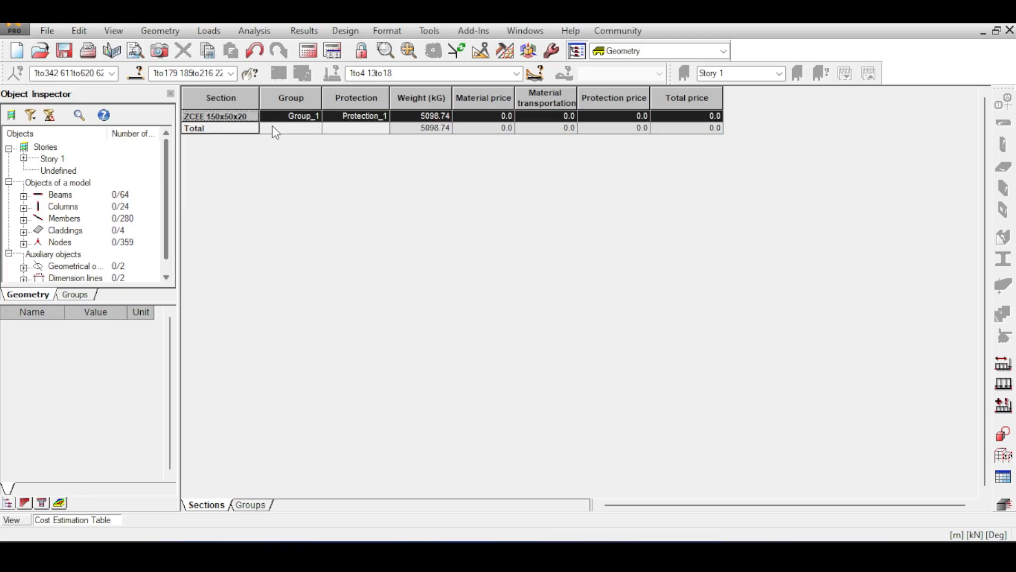
click(311, 50)
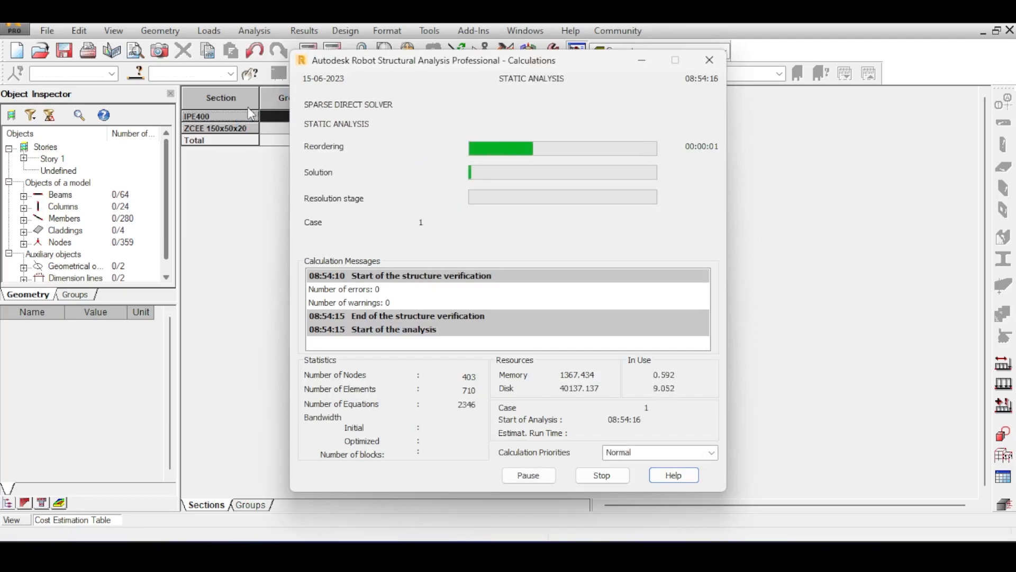
click(220, 126)
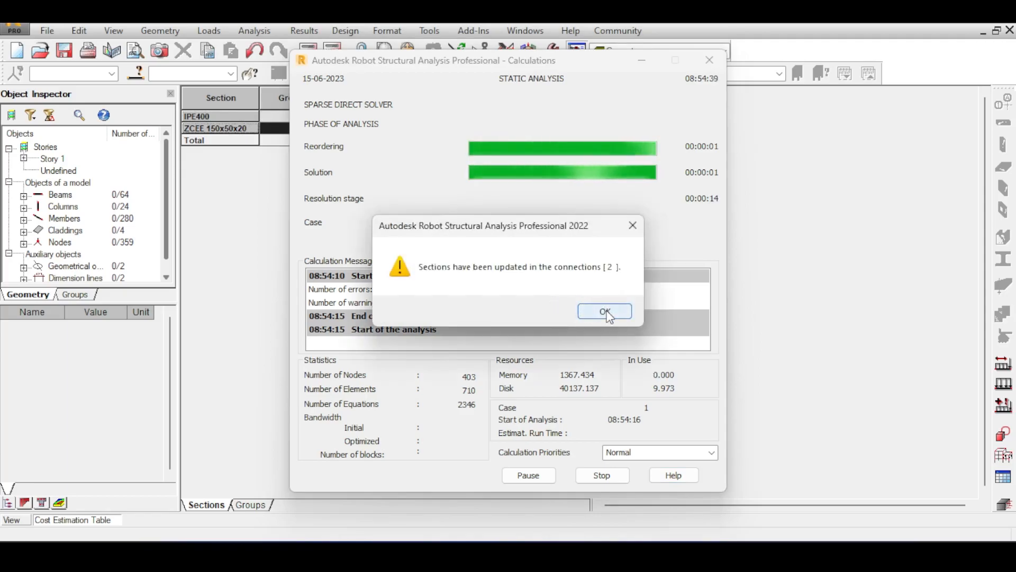
click(605, 310)
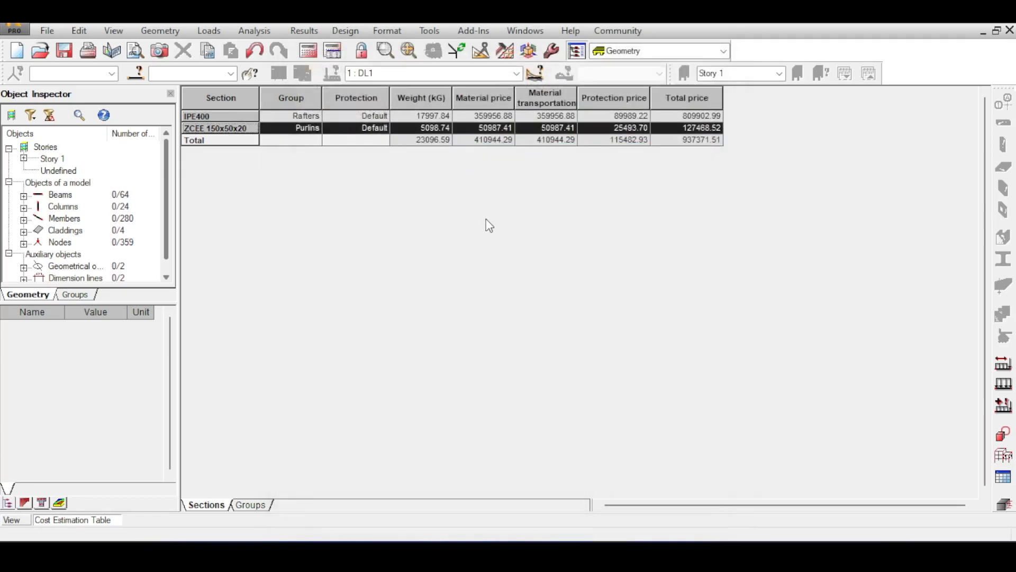
Step: Examine the weight, transportation, protection and total prices of the rafter and purlin sections in the cost table
click(211, 115)
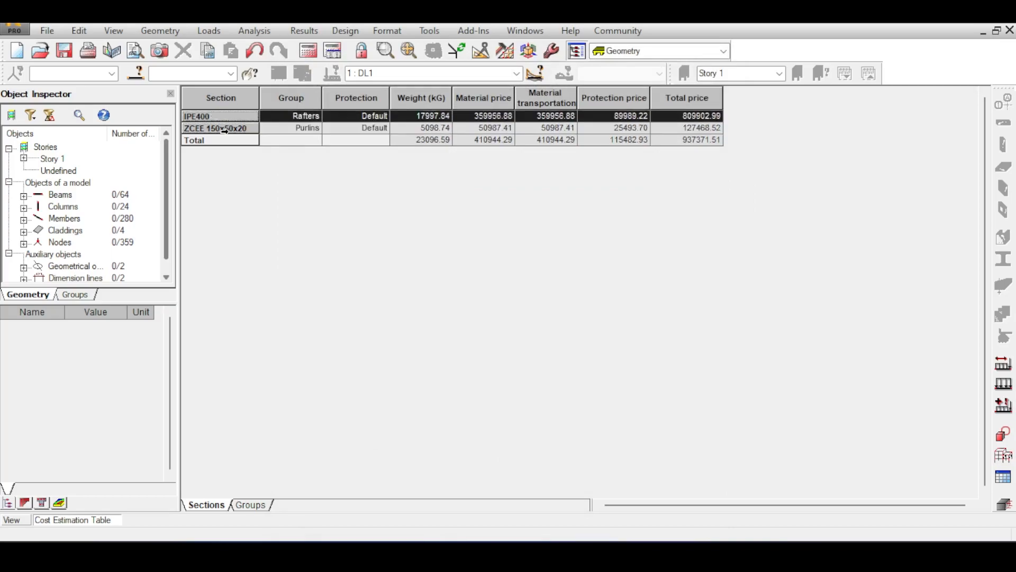
click(224, 129)
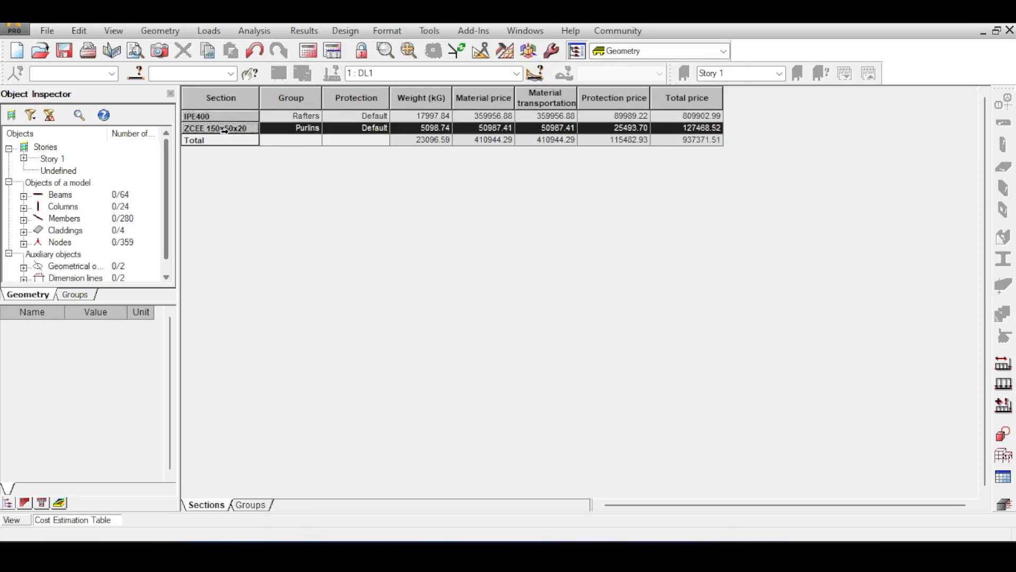
click(422, 126)
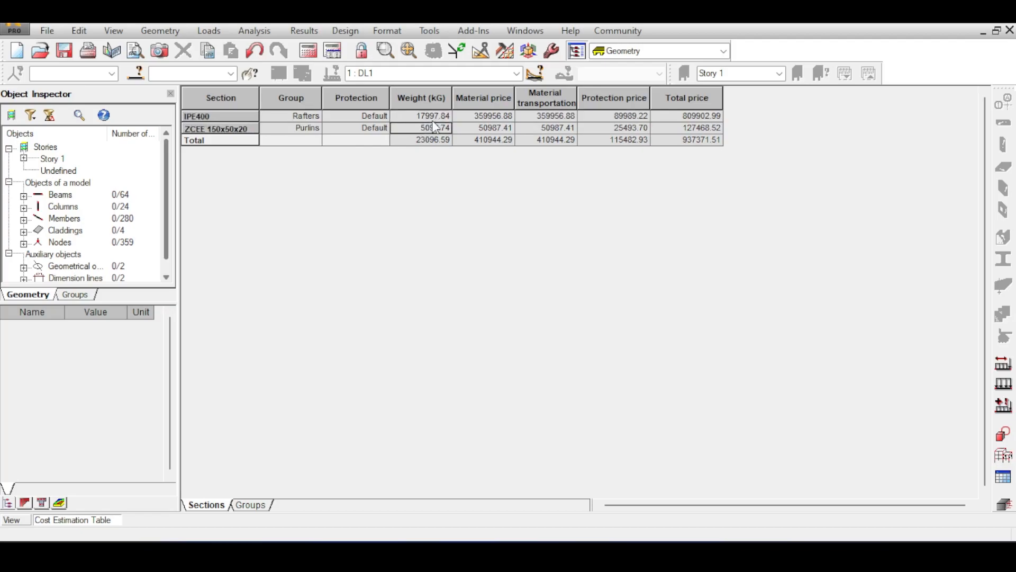
click(541, 115)
click(544, 128)
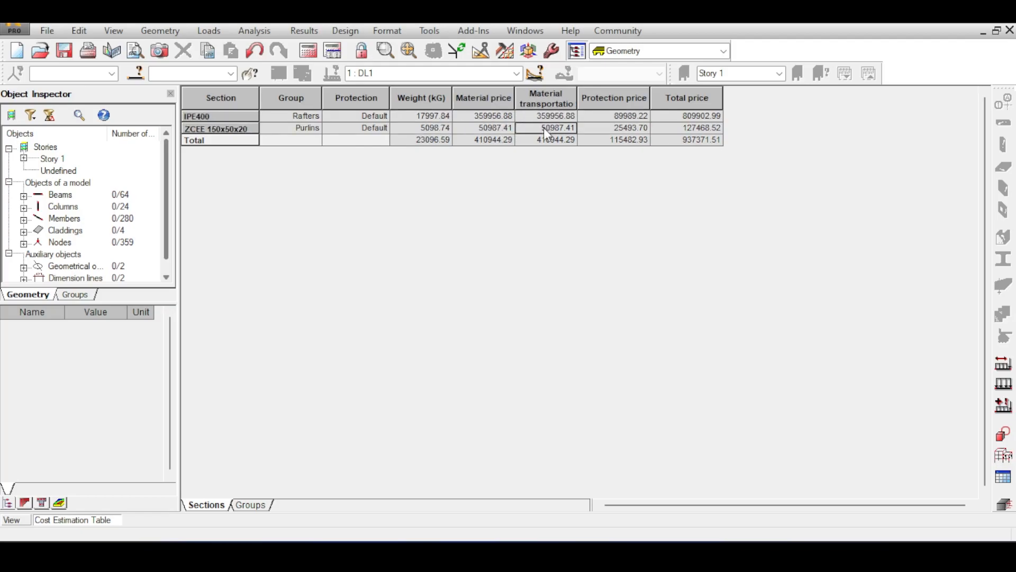
click(621, 113)
click(620, 128)
click(687, 116)
click(688, 129)
click(691, 142)
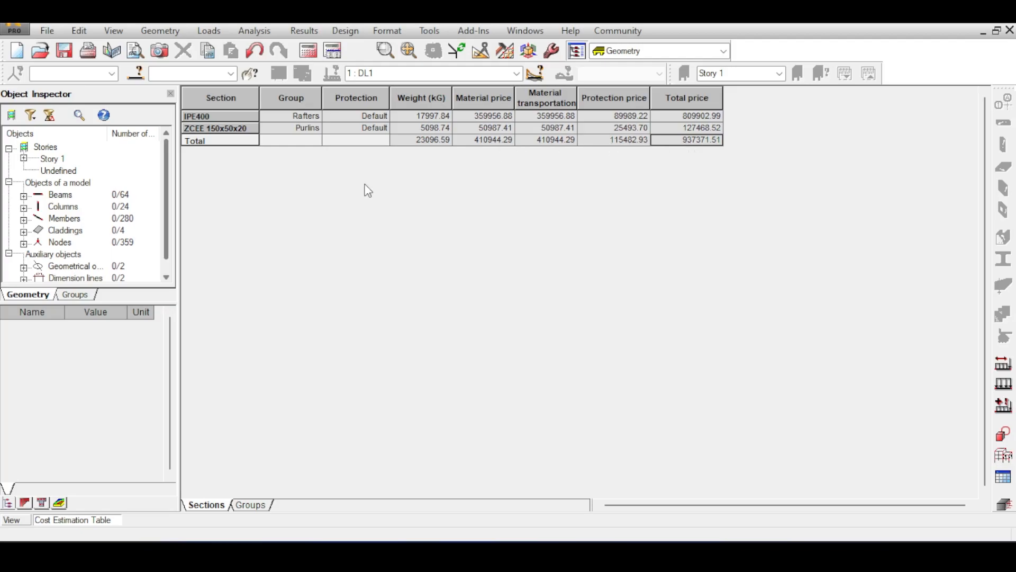
Step: Review the protection type, weight, material price and transportation cost of the rafters and purlins again
click(372, 119)
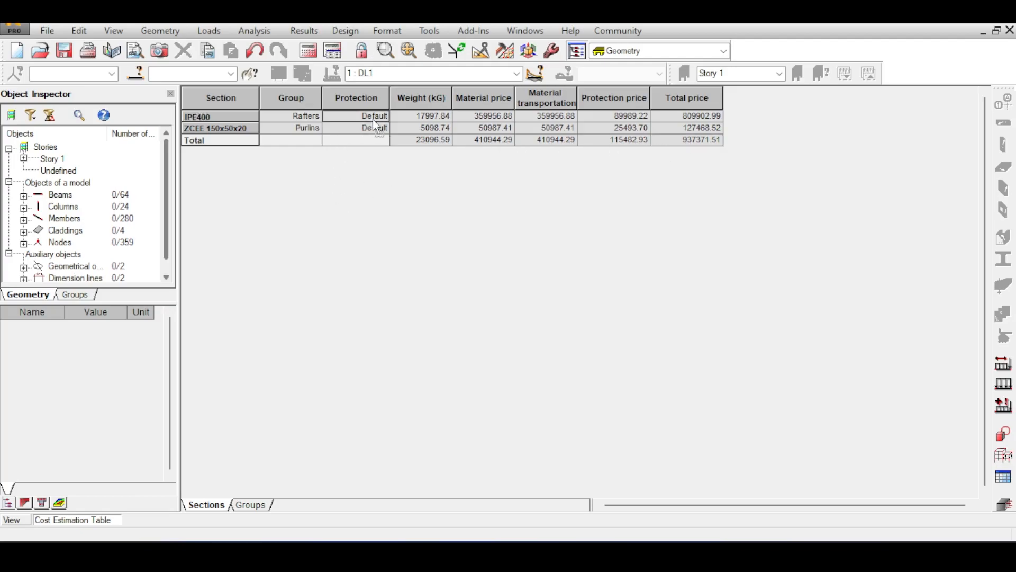
click(442, 120)
click(446, 129)
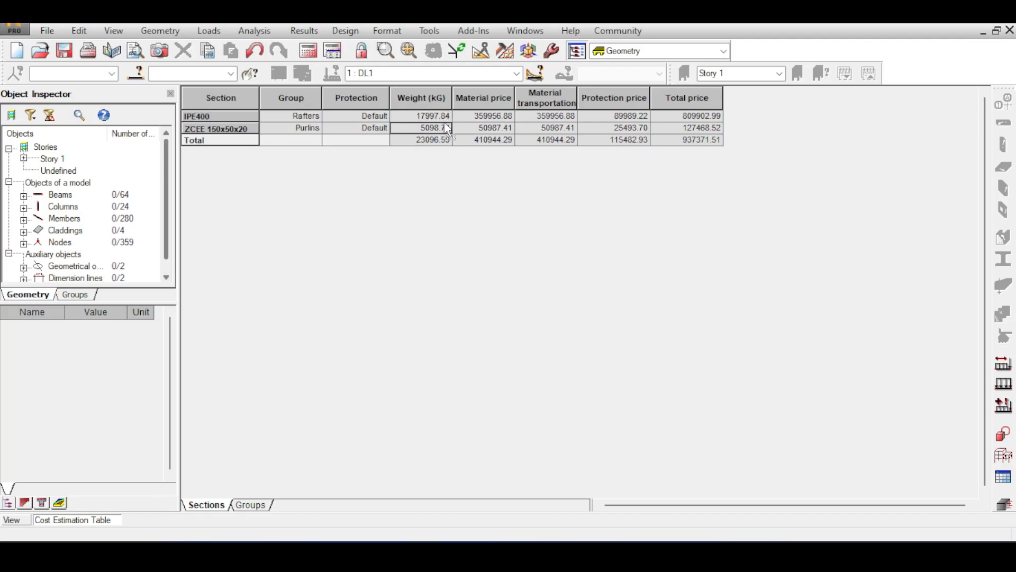
click(488, 115)
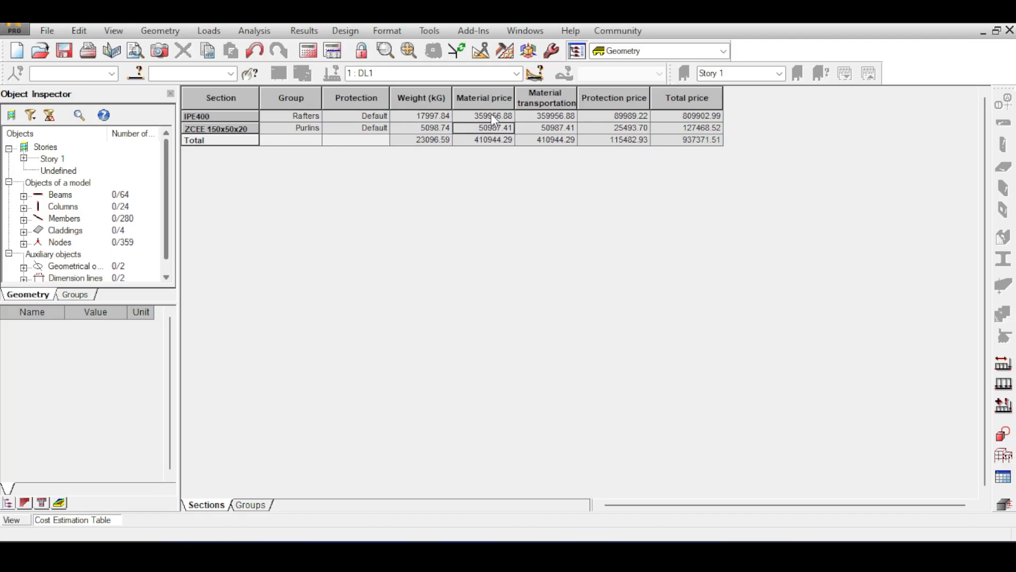
click(543, 117)
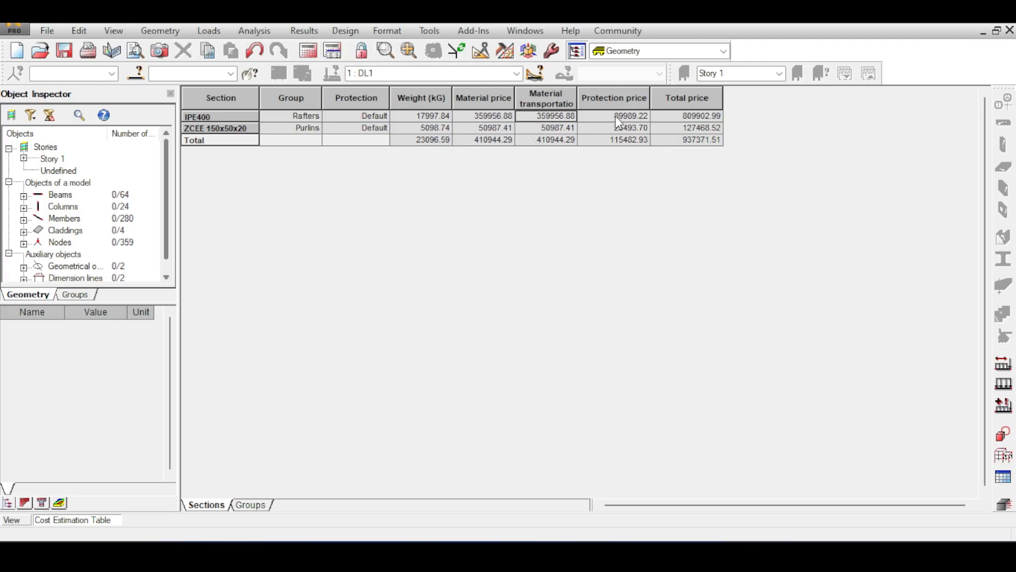
click(161, 30)
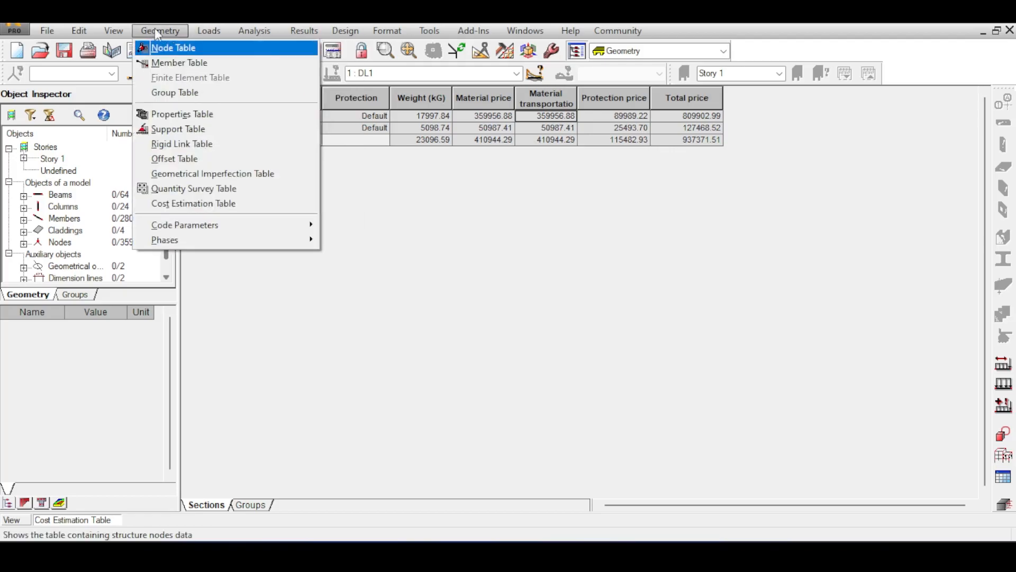
click(155, 29)
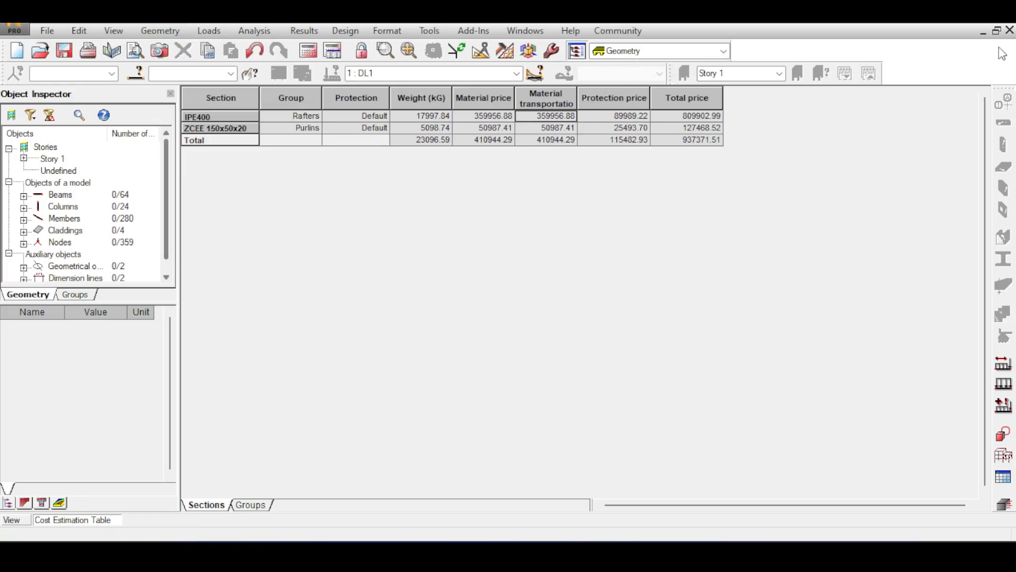
Step: Close the cost table and generate it again from Cost Estimation with the Rafters and Purlins assignments
click(1009, 31)
click(152, 32)
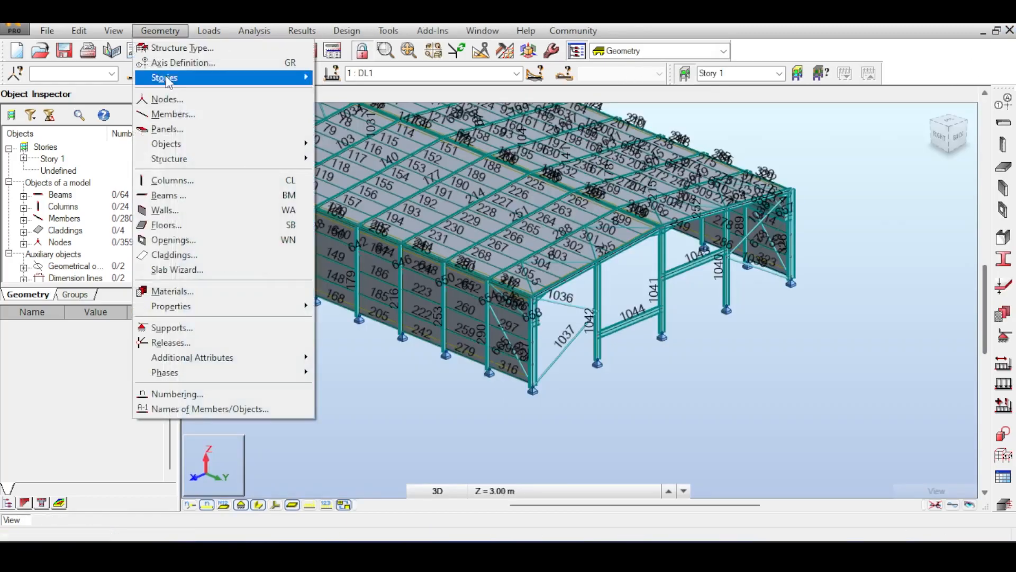
click(389, 31)
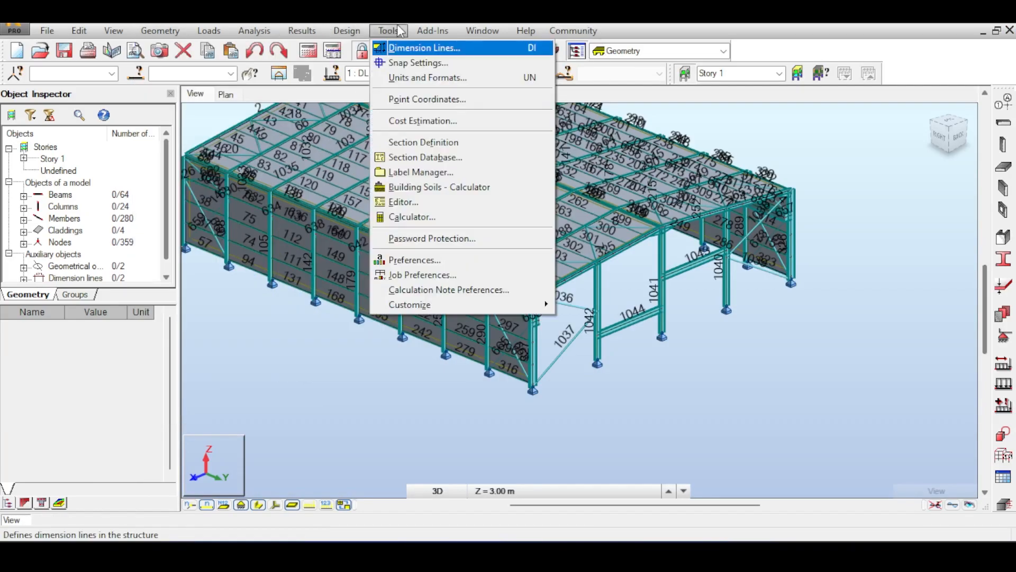
click(418, 121)
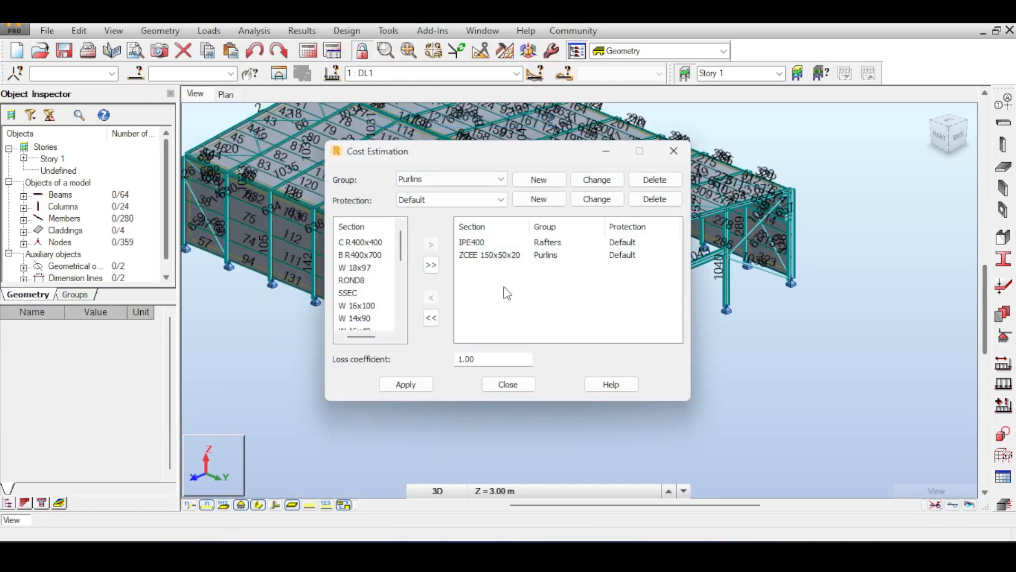
click(406, 384)
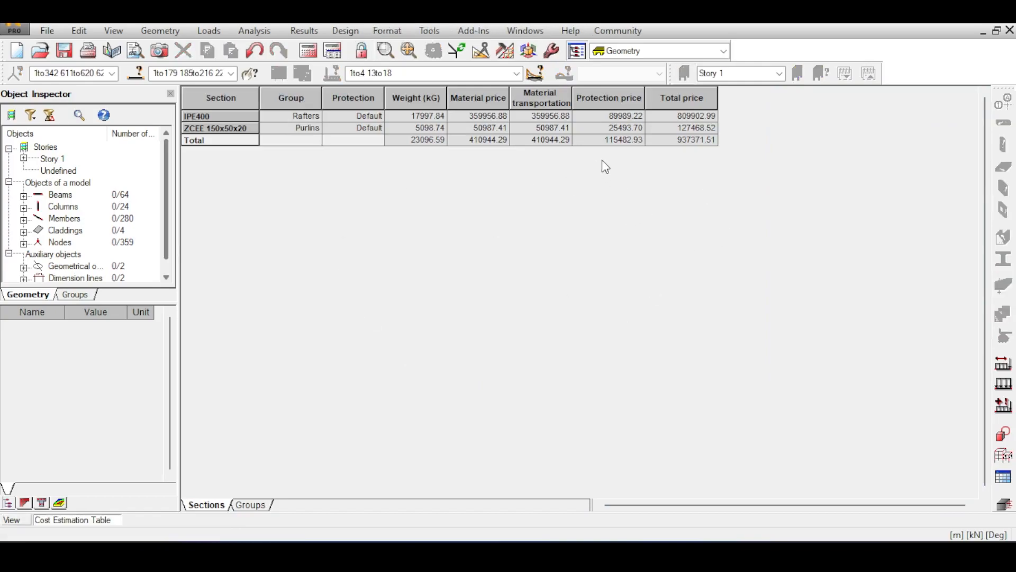
Step: Open the node, member and quantity survey tables and examine the IPE400 quantities listed under S 275
click(160, 31)
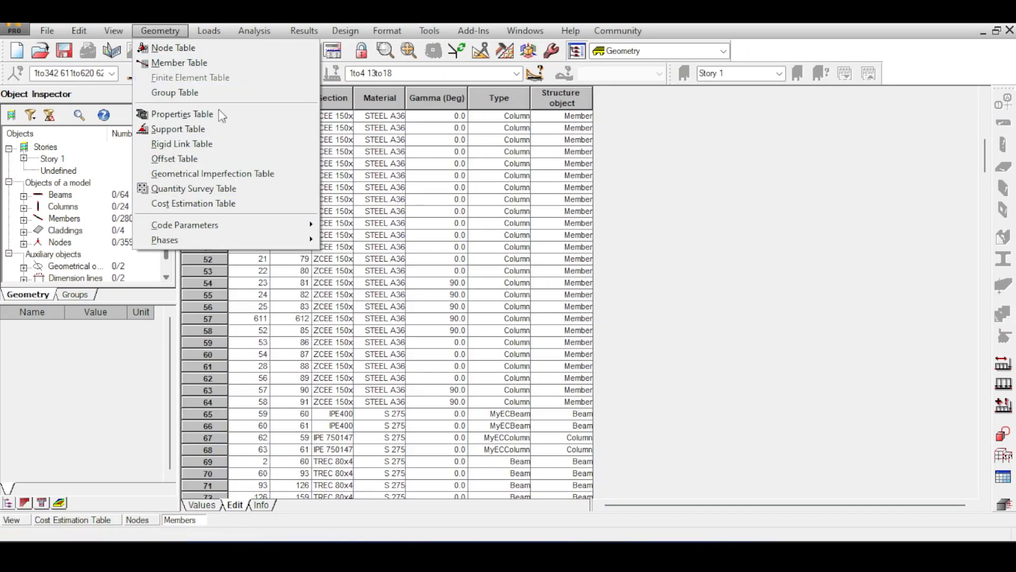
click(224, 189)
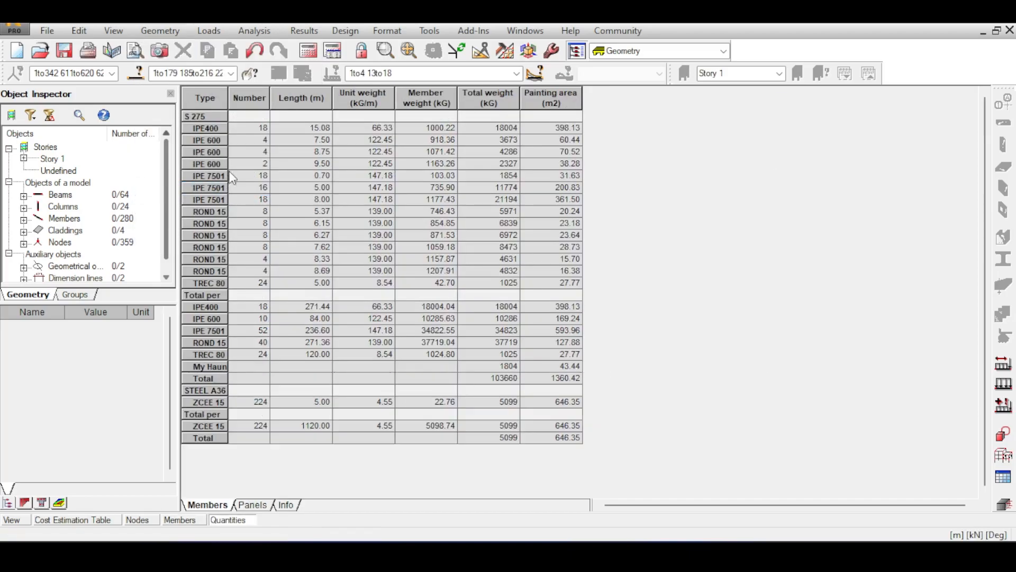
click(191, 116)
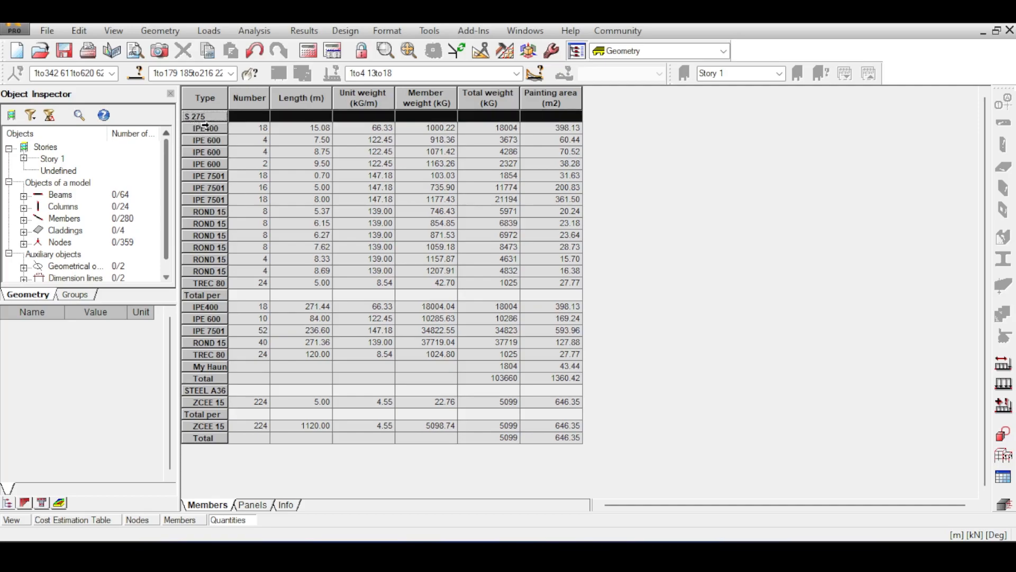
click(205, 128)
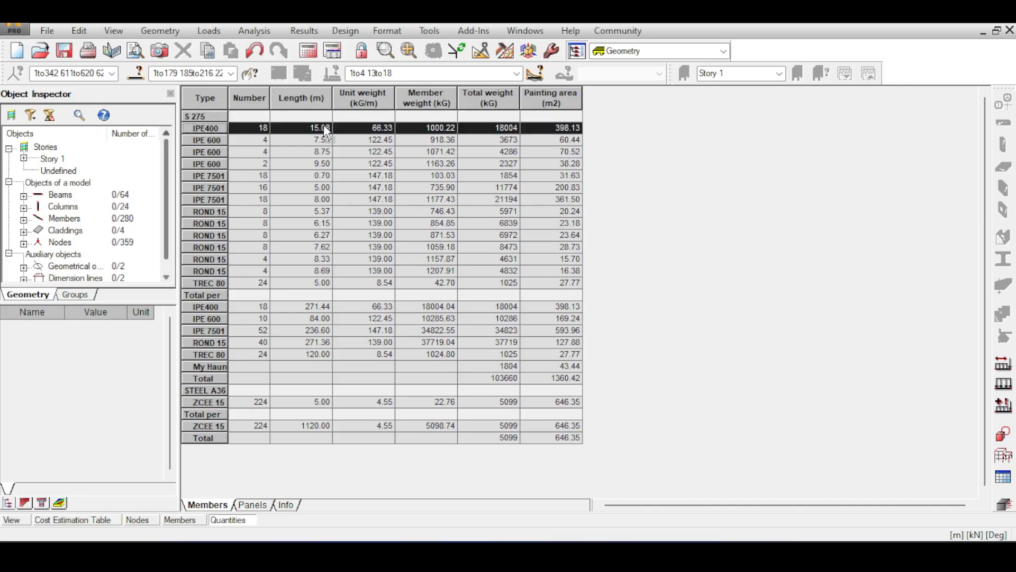
Step: Review the number and length of members in the three IPE 600 rows and recheck the IPE400 row
click(210, 140)
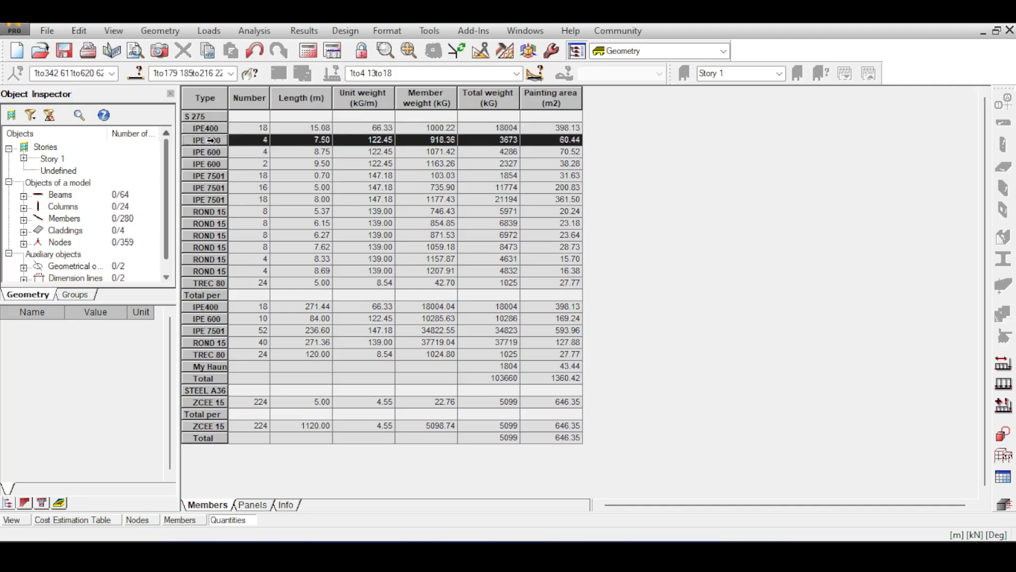
click(241, 141)
click(303, 140)
click(210, 152)
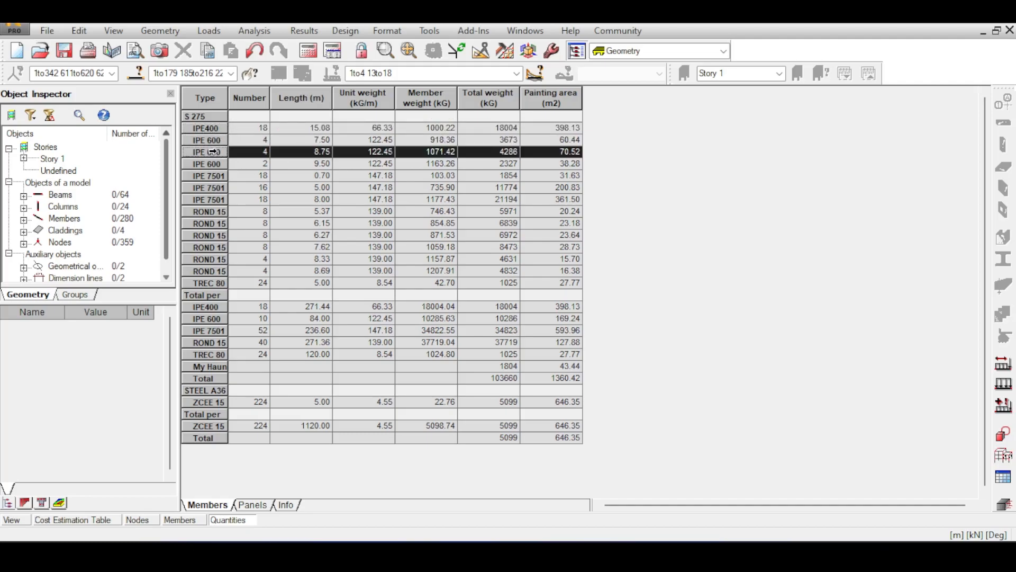
click(261, 153)
click(317, 152)
click(213, 163)
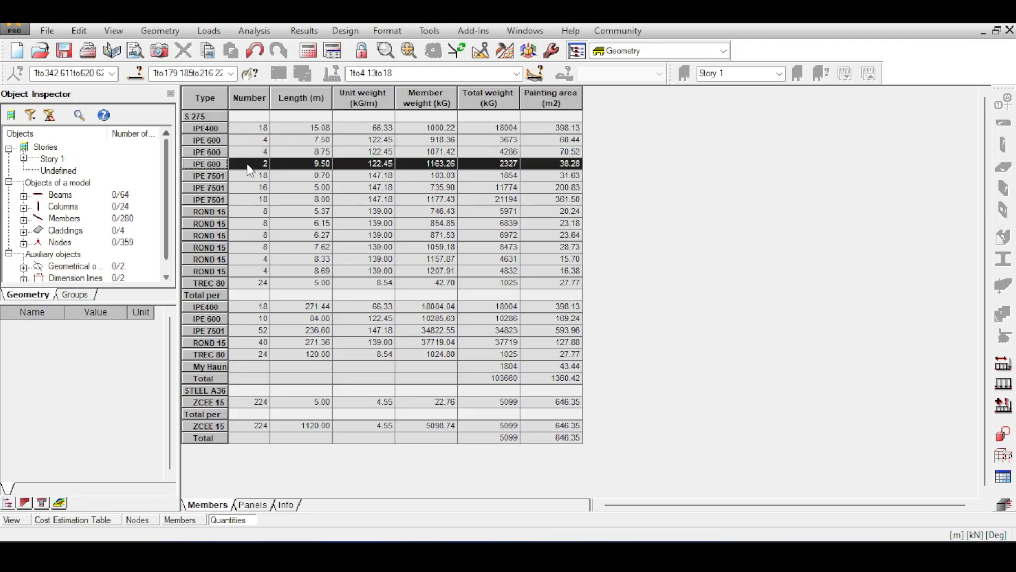
click(250, 163)
mouse_move(205, 129)
mouse_down()
mouse_move(201, 281)
mouse_move(210, 128)
mouse_up()
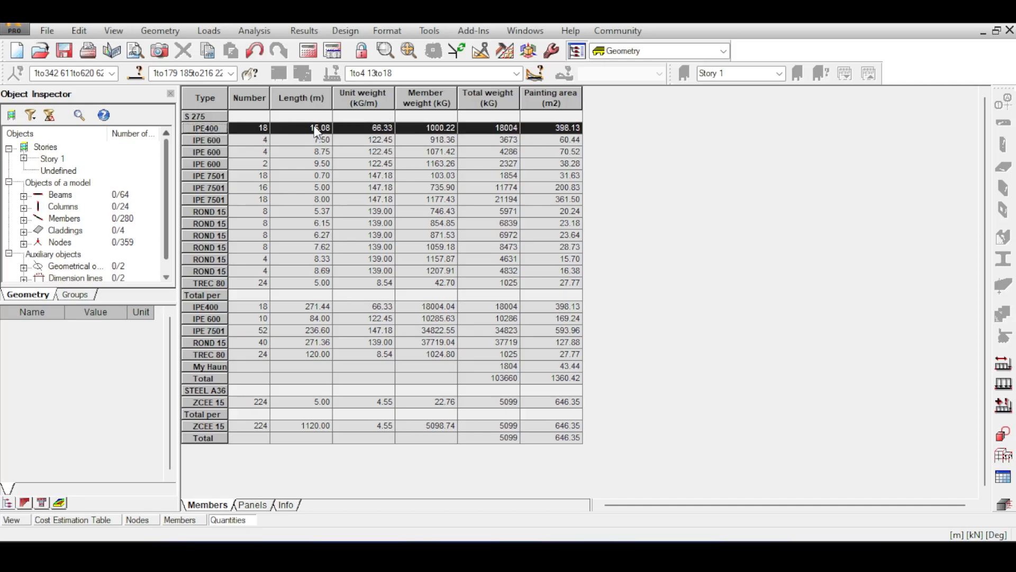
Step: Check the Panels and Info pages of the quantity survey and return to its Members page
click(252, 506)
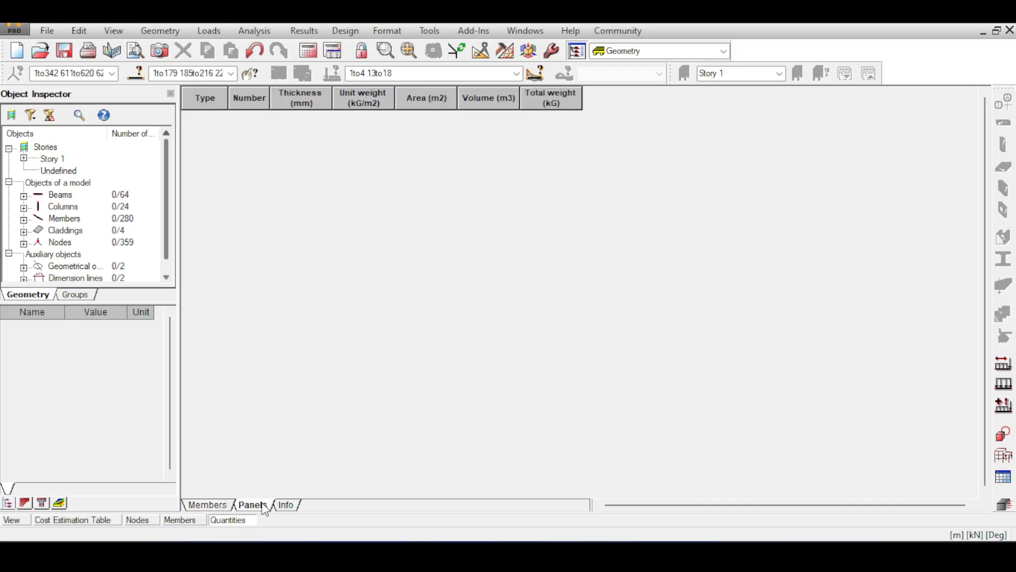
click(284, 506)
click(222, 505)
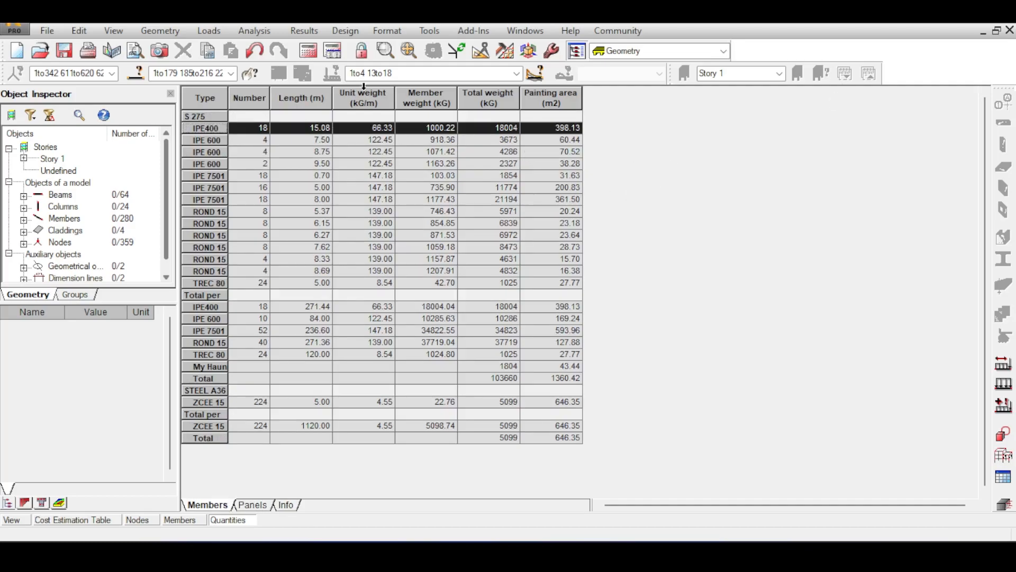
Step: Return to the 3D structure view and inspect the support at the base of column 253 up close
click(11, 519)
scroll(453, 301, down, 3)
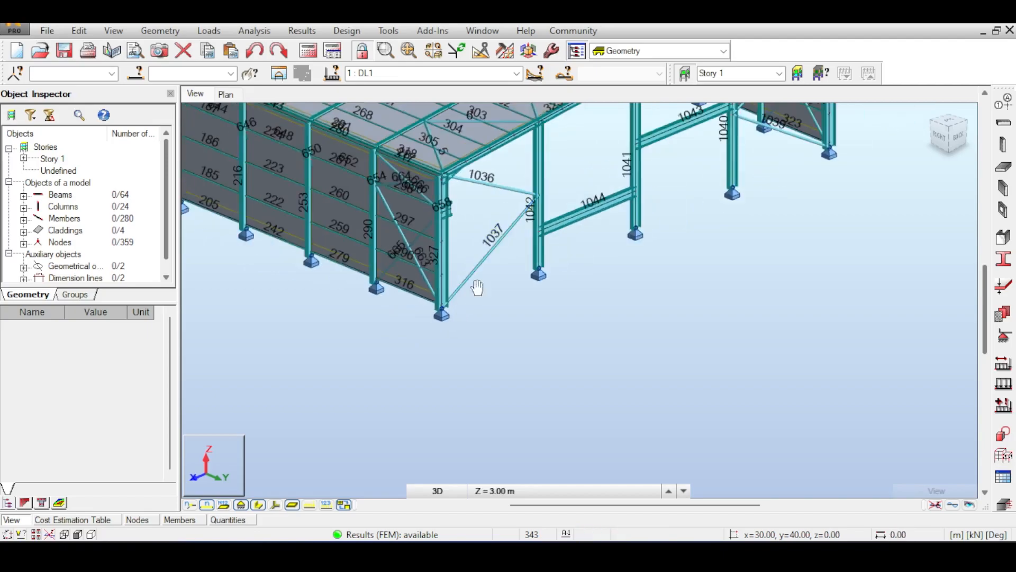
scroll(433, 295, down, 2)
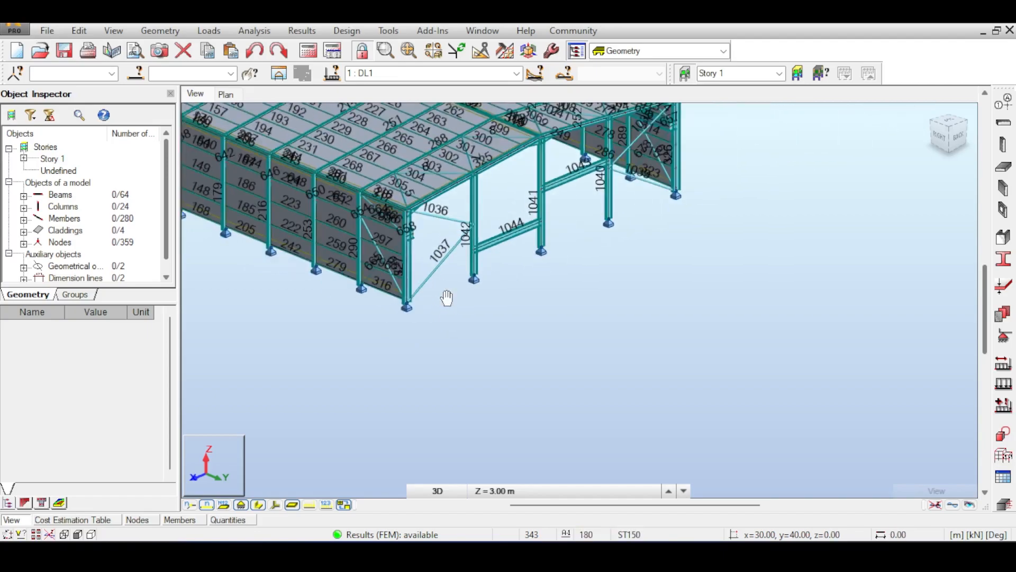
scroll(384, 343, up, 4)
scroll(416, 329, up, 2)
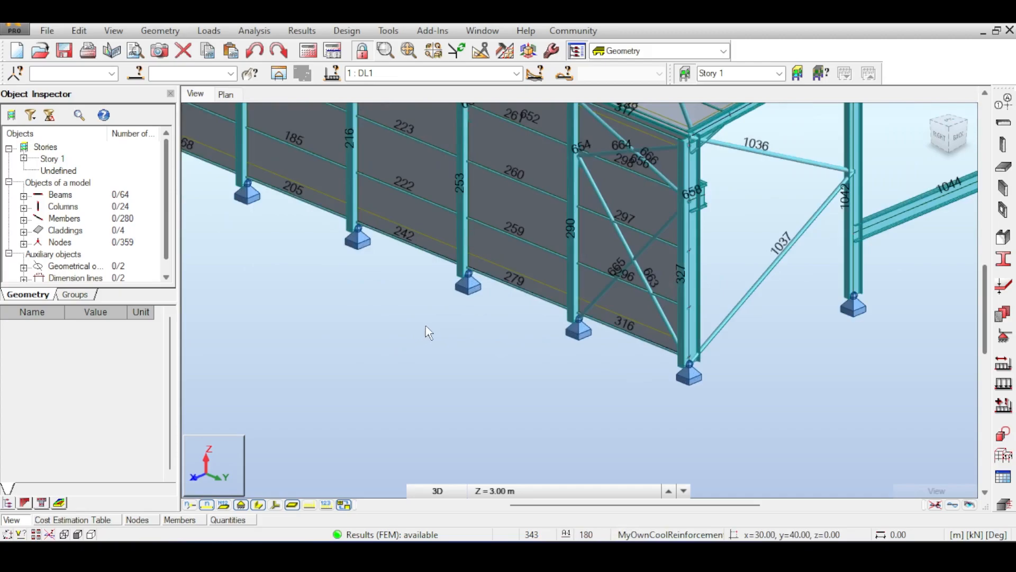
drag(435, 220, 495, 304)
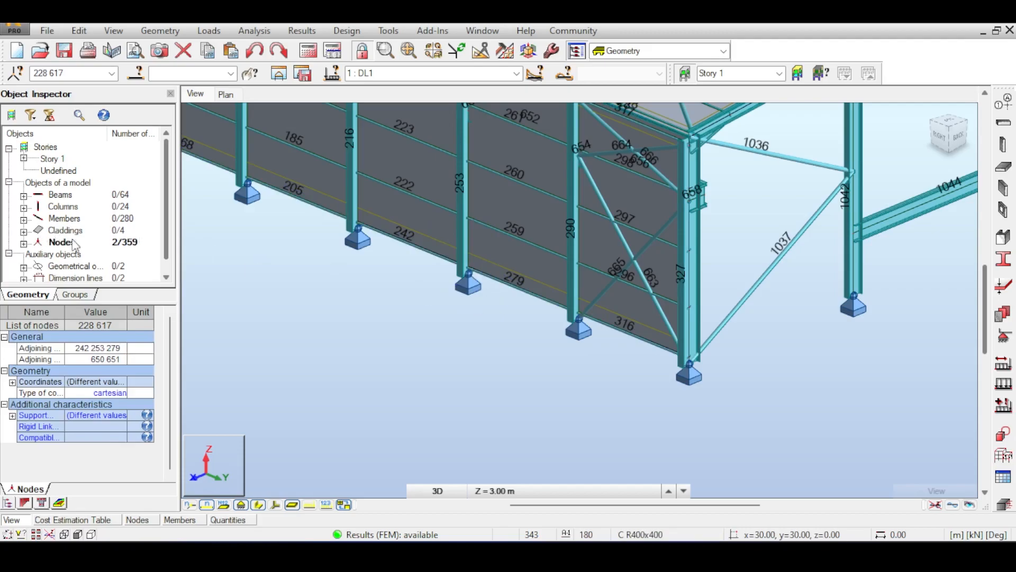
click(490, 290)
scroll(493, 293, up, 1)
scroll(477, 281, up, 8)
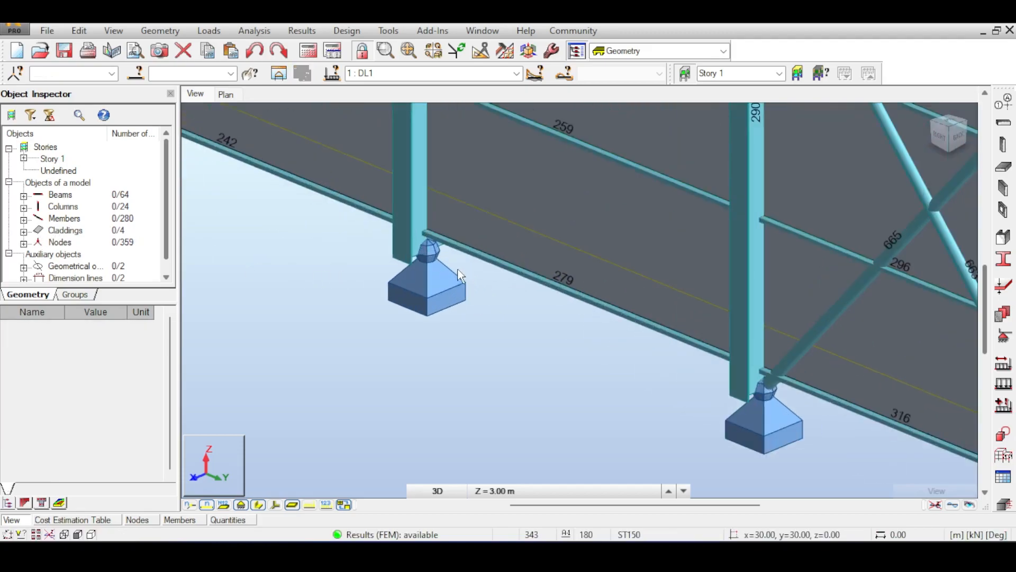
middle_drag(460, 253, 680, 337)
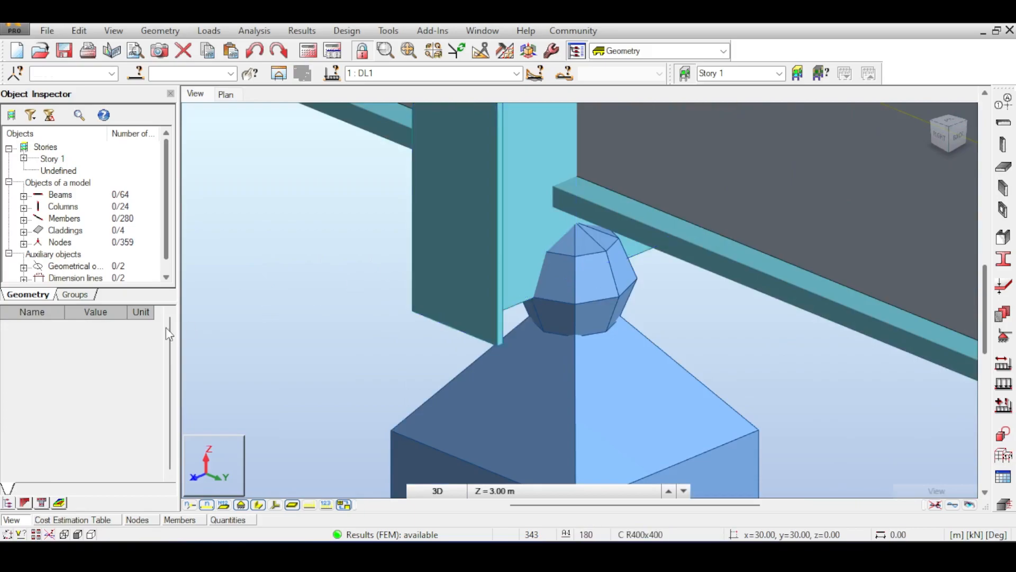
Step: Hide the support symbols and the section shapes in the structure view
click(245, 506)
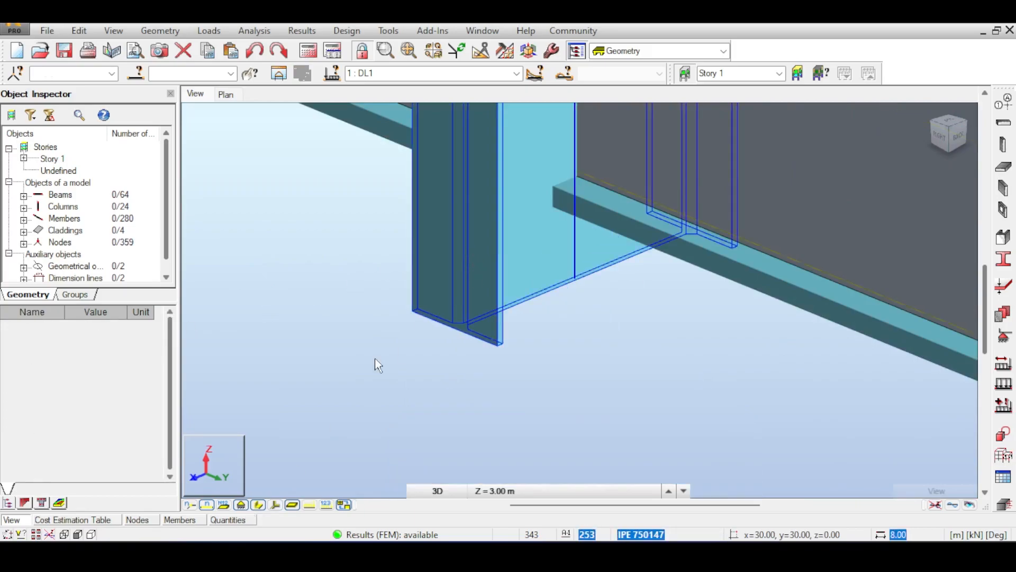
click(258, 504)
Step: Calculate the foundation at node 228 with Provided Reinforcement of RC Elements, without drawings or existing reinforcement, and return to the Geometry layout
drag(518, 220, 652, 342)
click(367, 33)
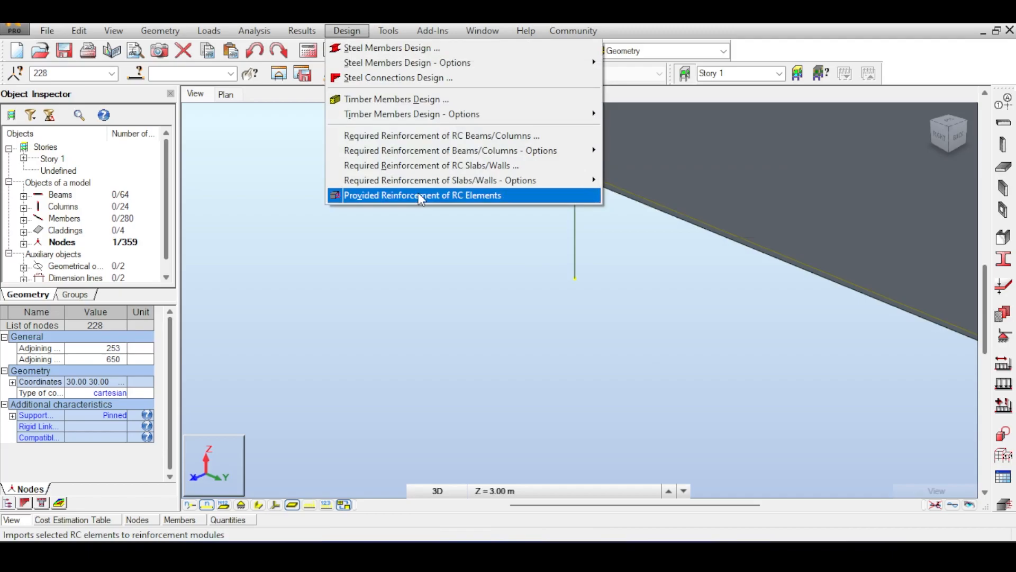
click(418, 193)
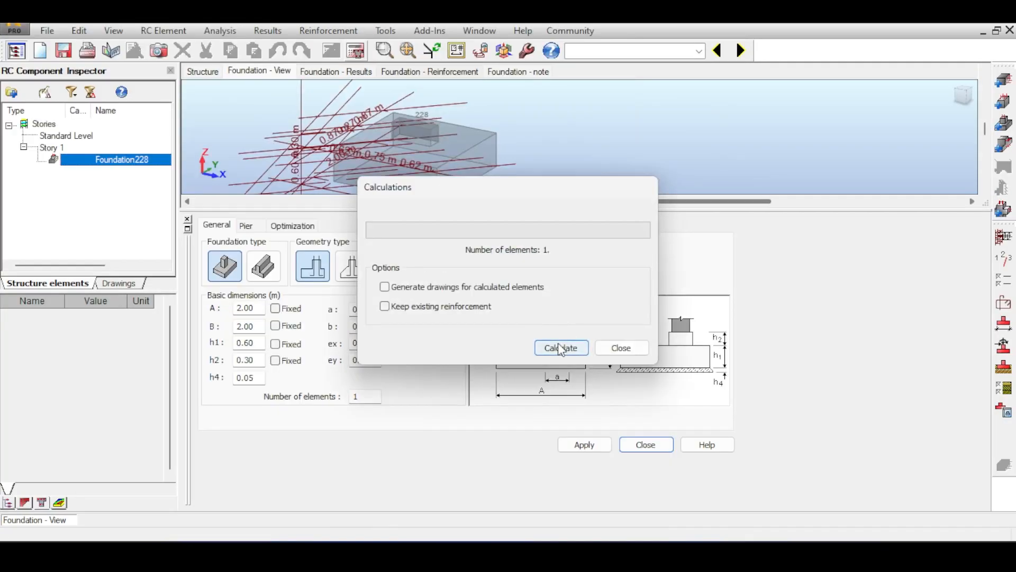
click(562, 347)
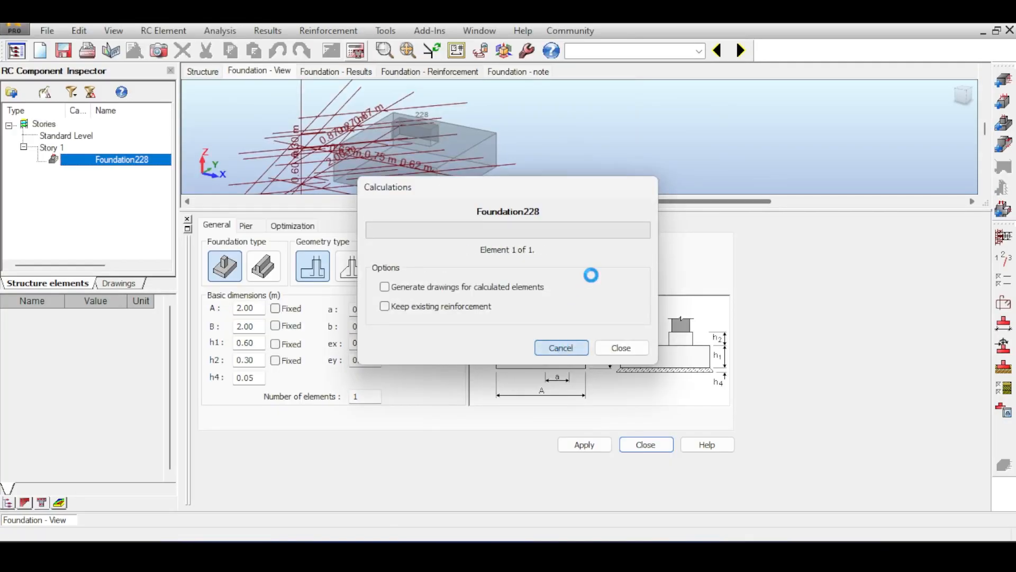
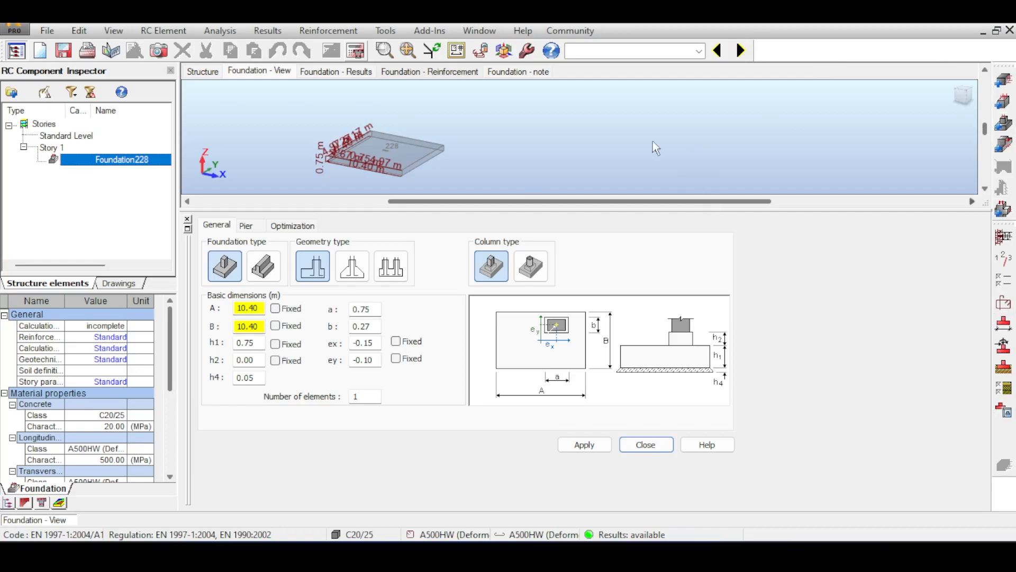
click(665, 50)
click(629, 85)
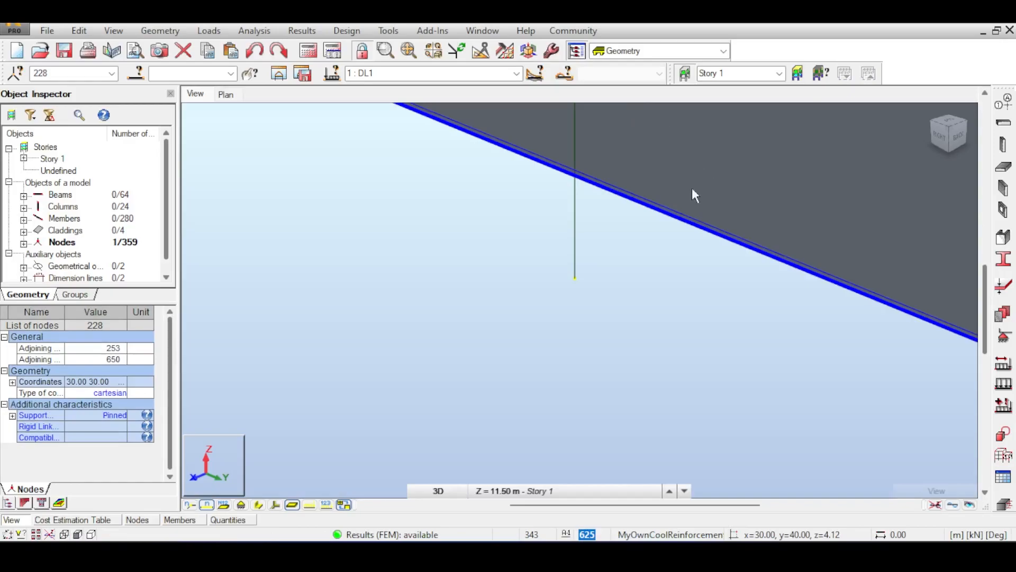
Step: Select column 253 together with its base node 228 and open Steel Connections Design
click(711, 258)
middle_drag(711, 257, 429, 330)
scroll(565, 317, down, 3)
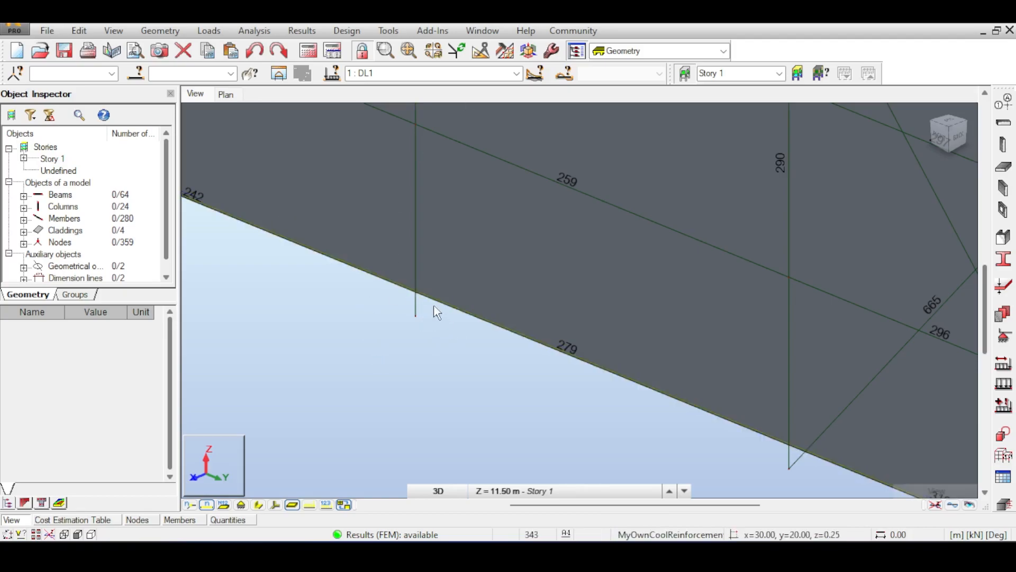
click(407, 333)
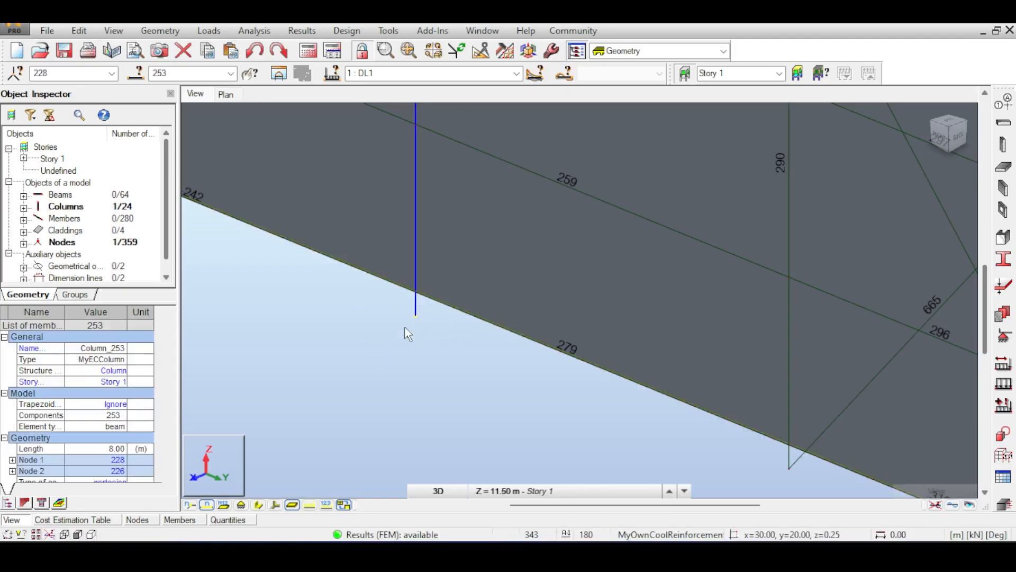
click(352, 30)
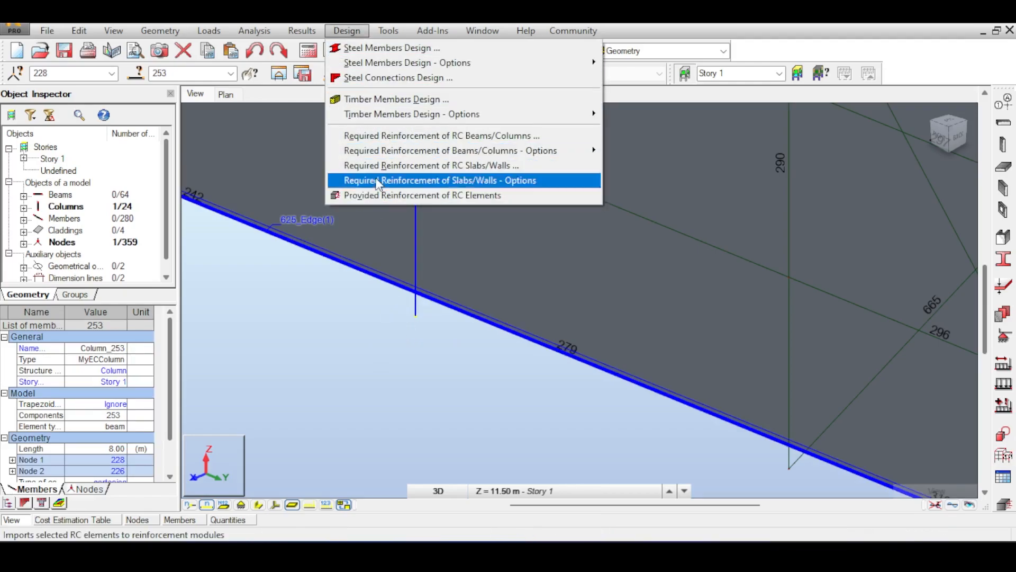
click(394, 78)
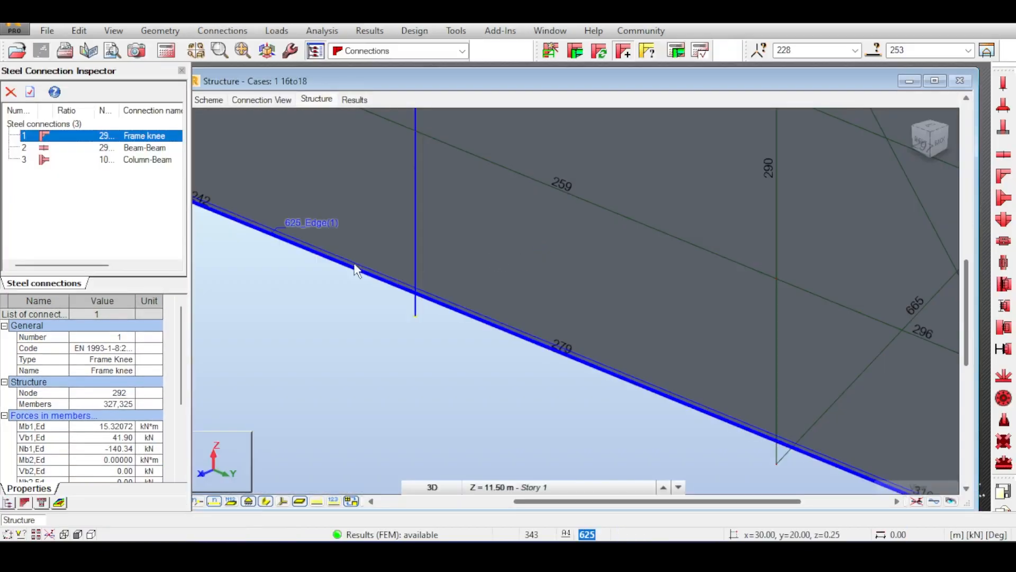
middle_drag(351, 347, 304, 339)
scroll(317, 333, down, 3)
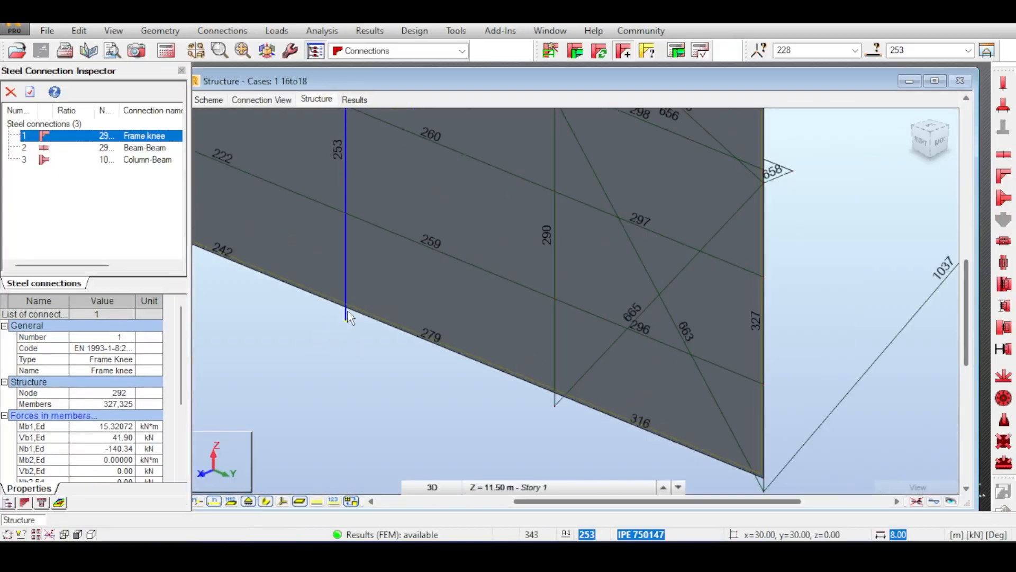
scroll(347, 319, down, 2)
scroll(346, 335, up, 1)
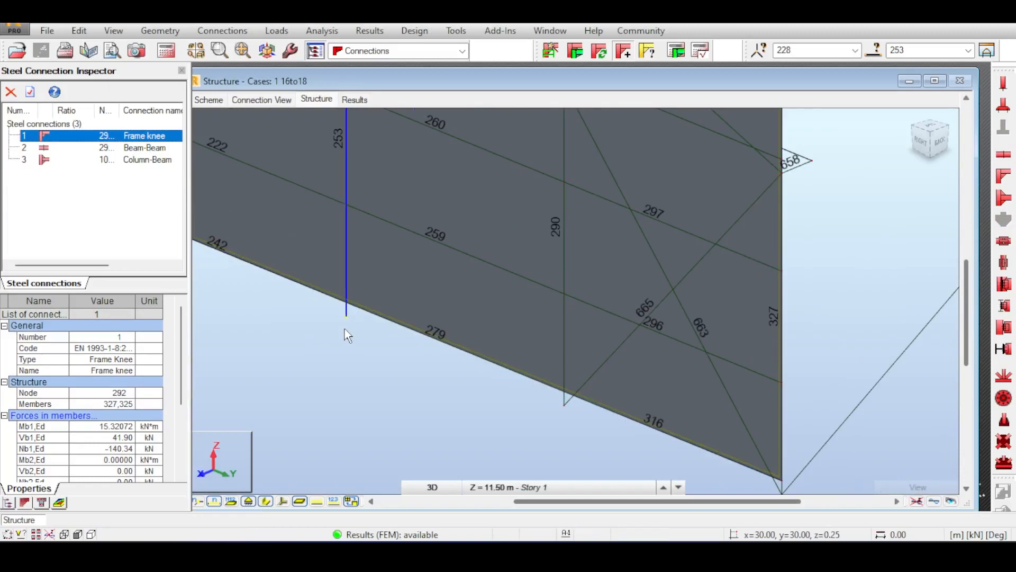
drag(328, 308, 365, 330)
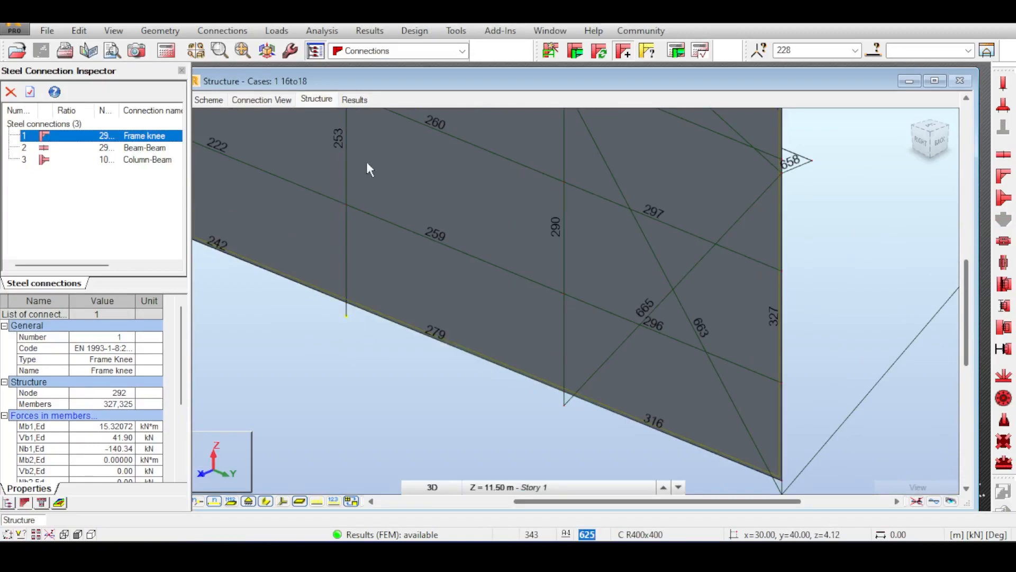
click(369, 30)
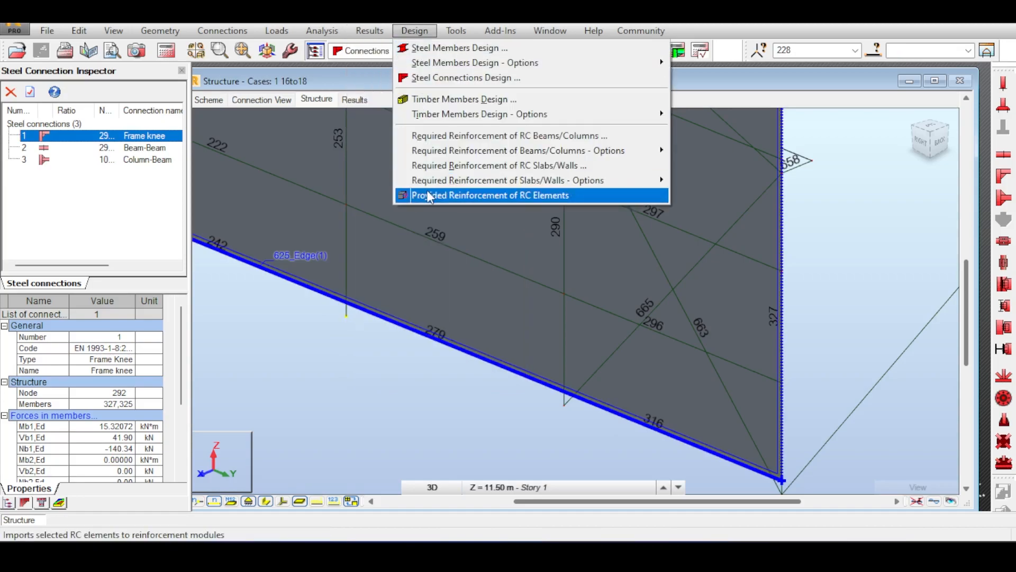
click(302, 298)
click(360, 347)
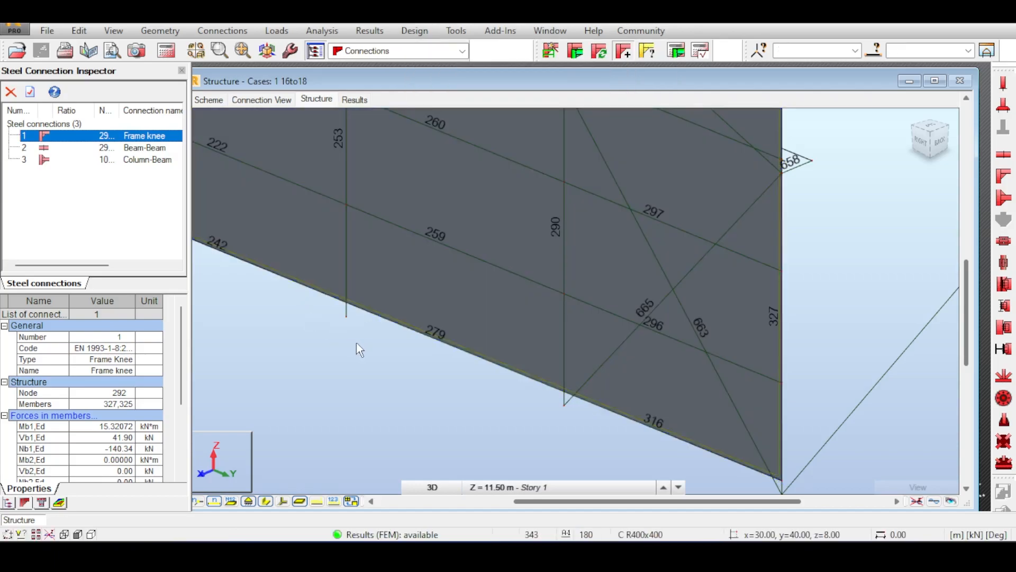
Step: Define a pinned column base connection for column 253 at node 228 and move its dialog clear of the structure view
drag(359, 343, 341, 315)
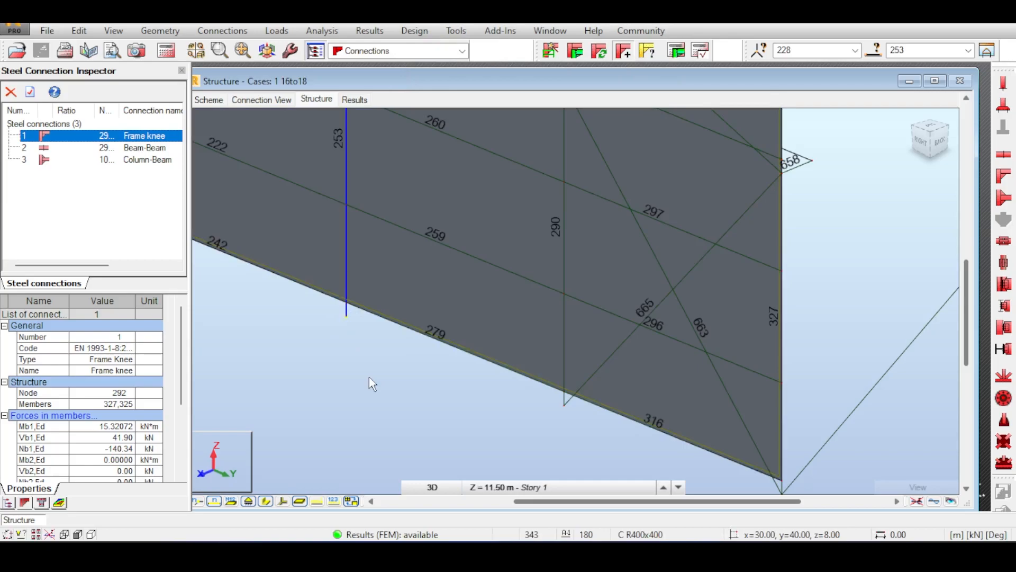
click(557, 54)
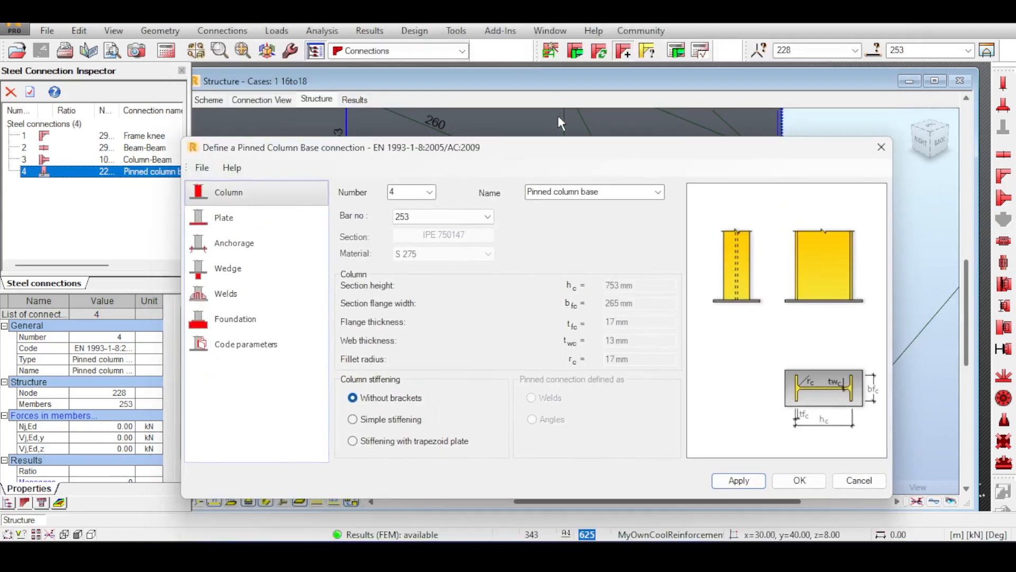
drag(570, 150, 539, 70)
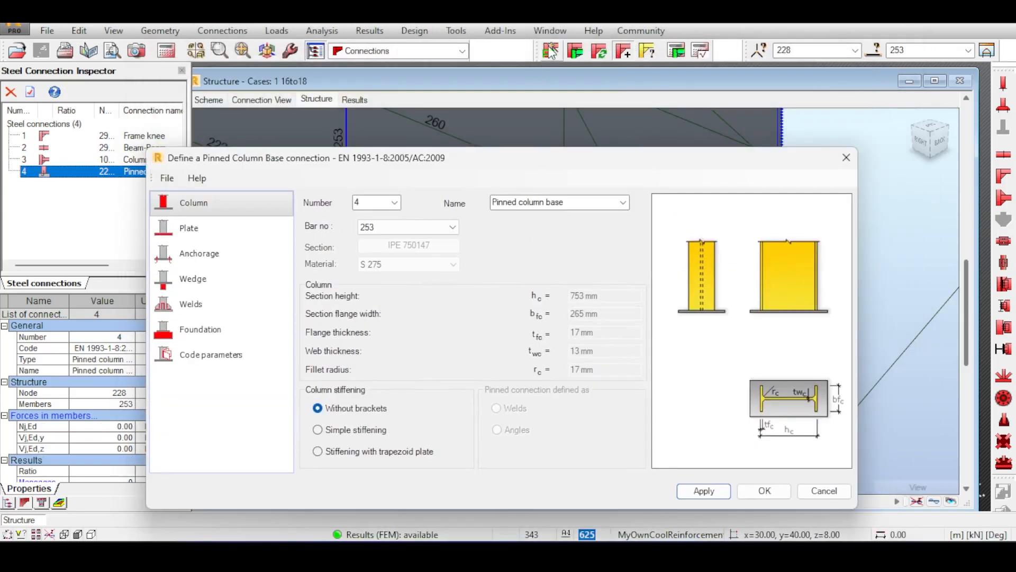
drag(489, 149, 837, 513)
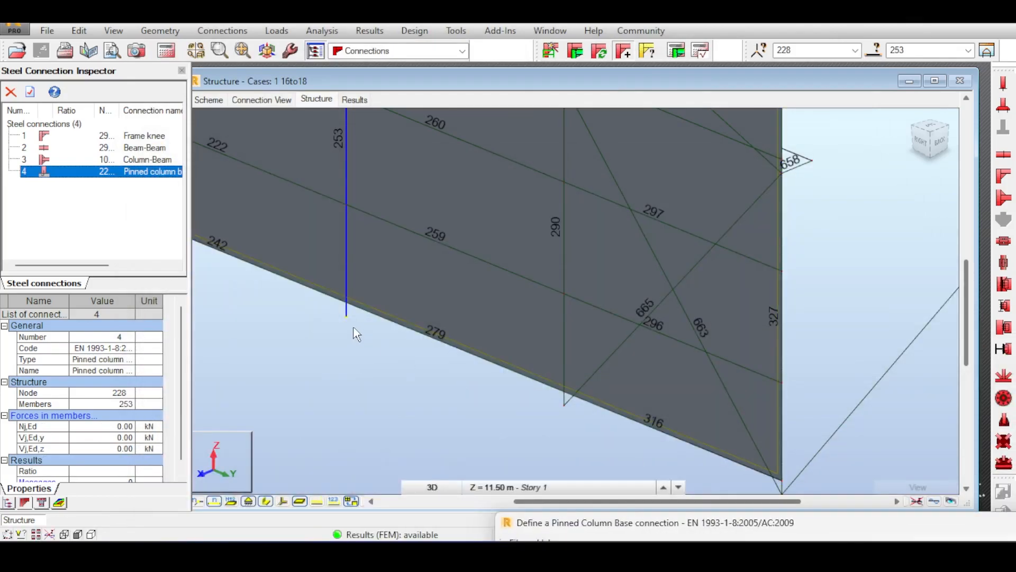
Step: Bring back the pinned column base definition and review its plate, anchorage, wedge, weld and foundation parameters
click(368, 32)
mouse_move(415, 30)
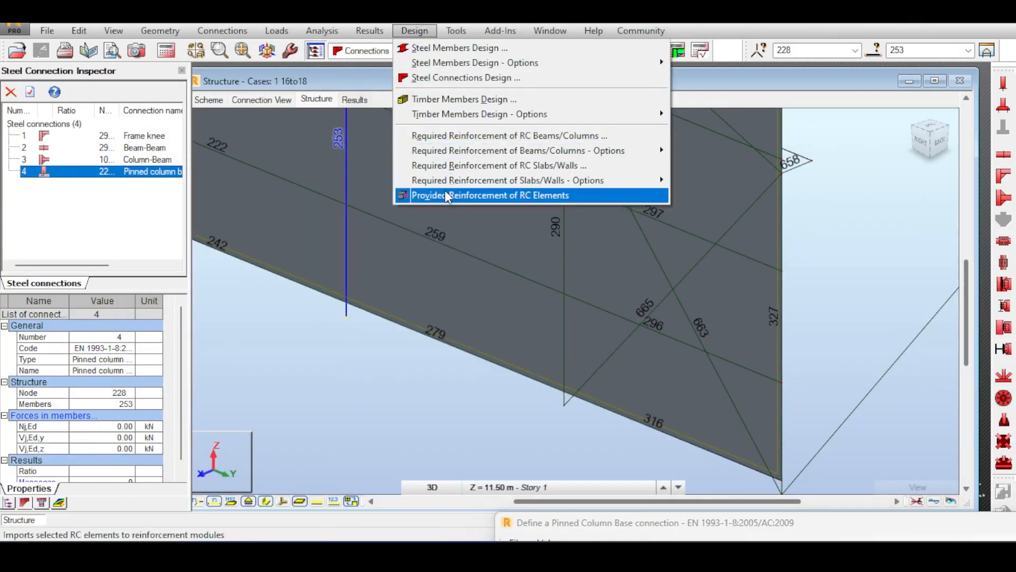
click(430, 78)
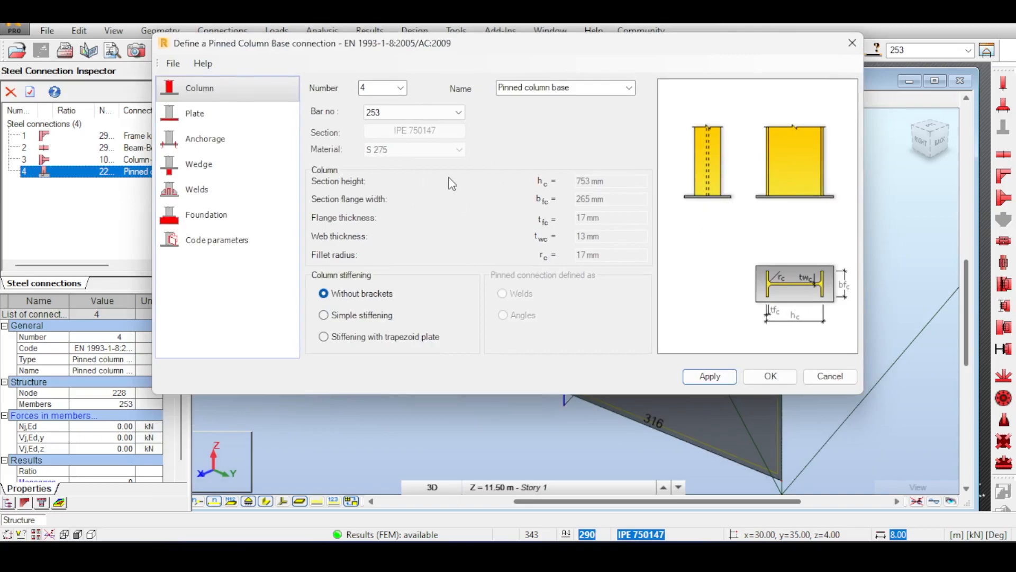
click(197, 123)
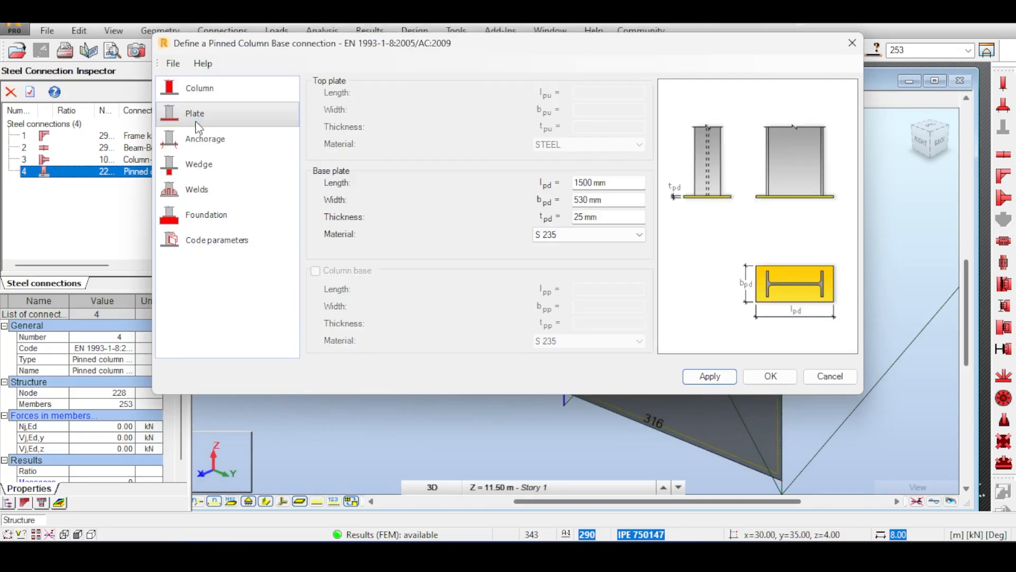
click(195, 144)
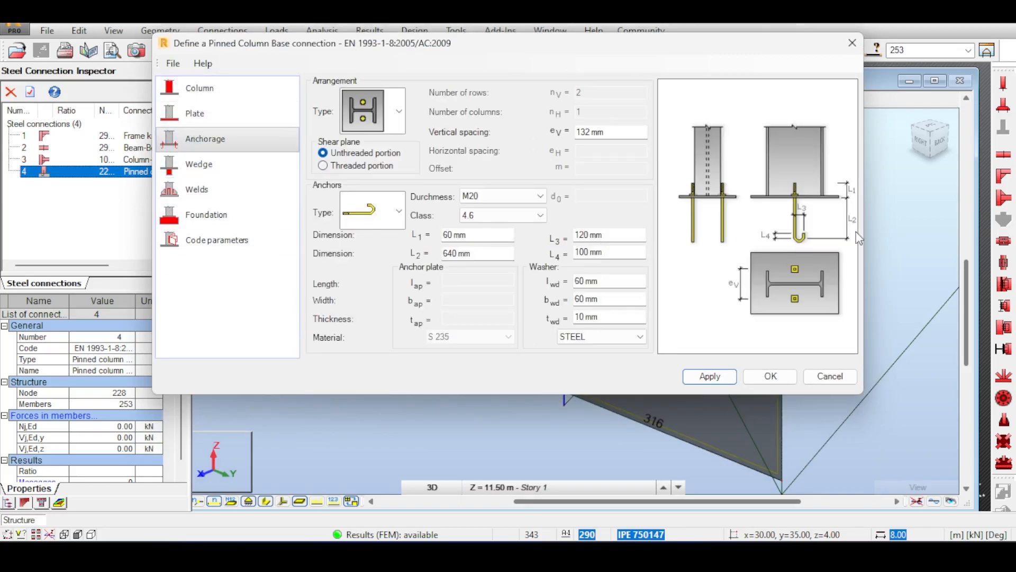
click(235, 168)
click(238, 191)
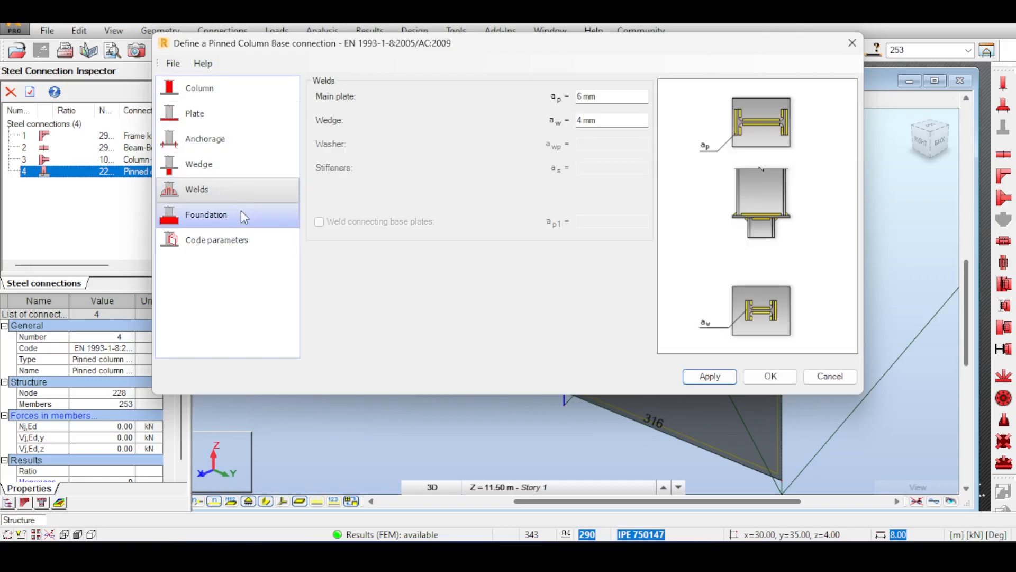
click(241, 214)
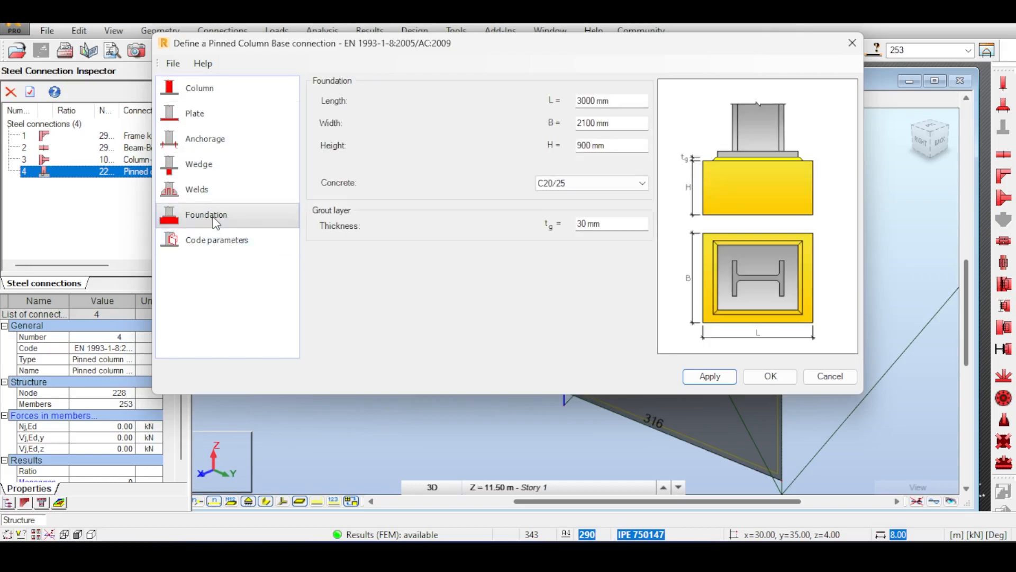
drag(465, 48, 466, 80)
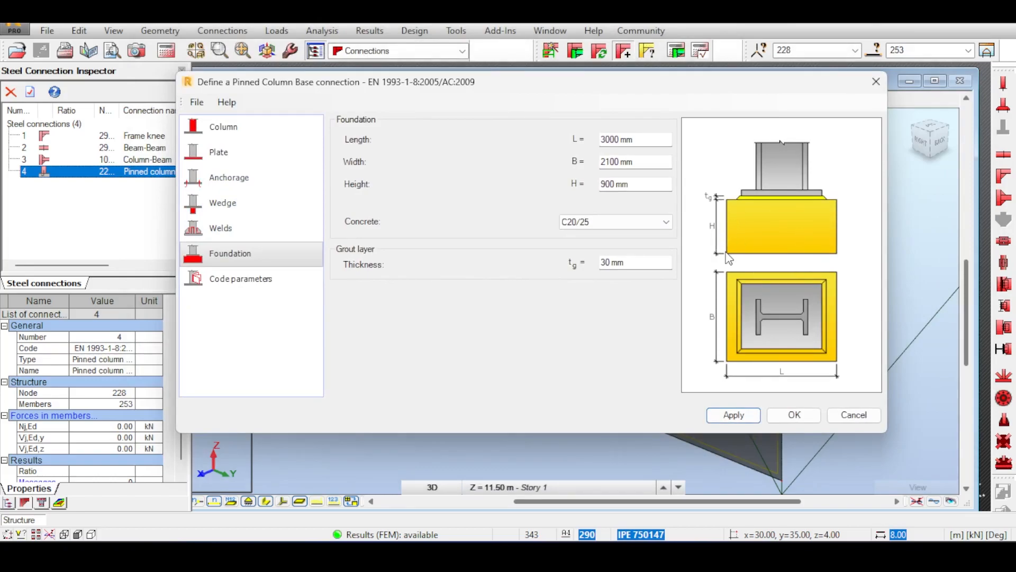
drag(491, 97, 539, 114)
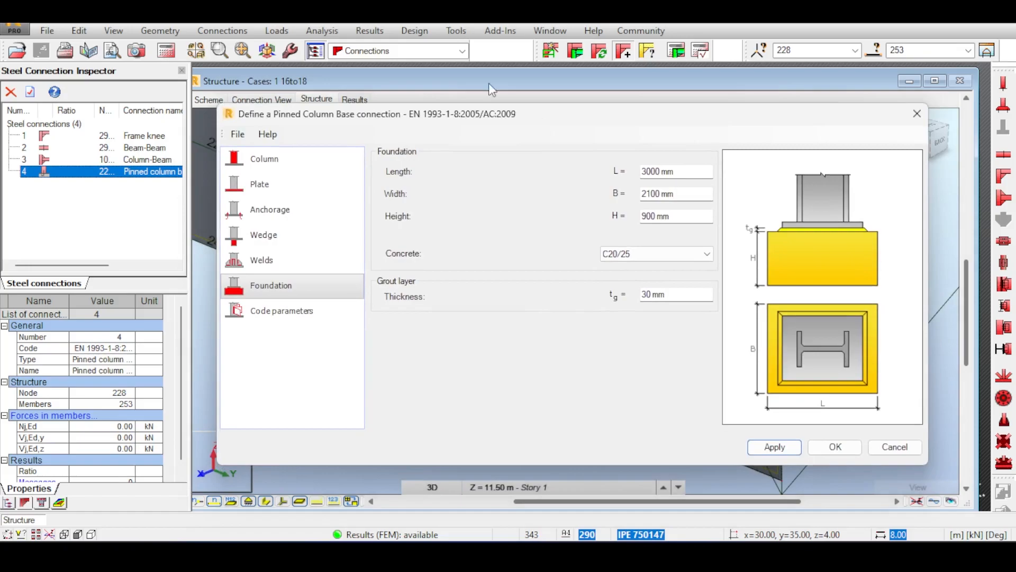
click(414, 31)
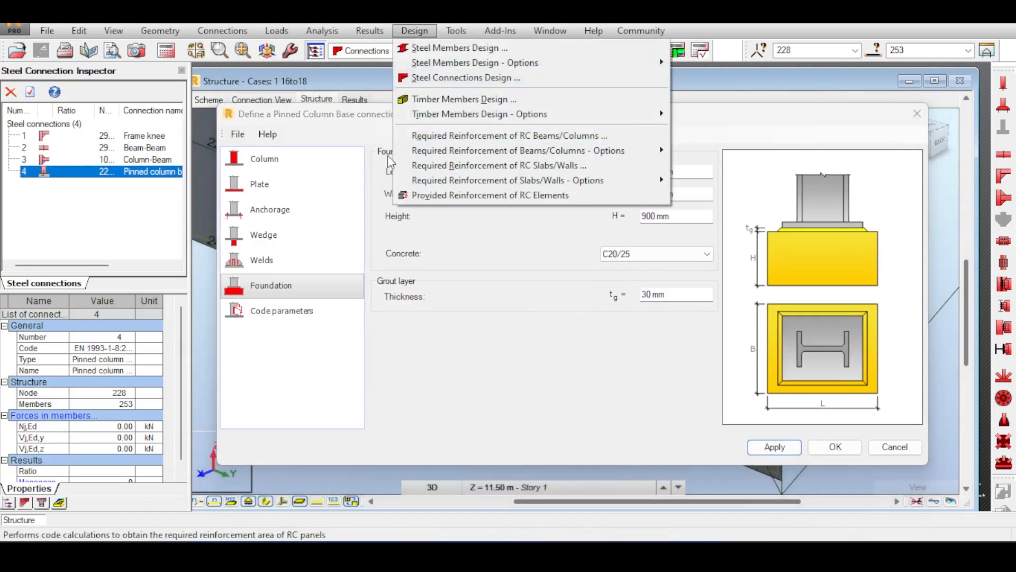
click(357, 113)
drag(457, 108, 429, 109)
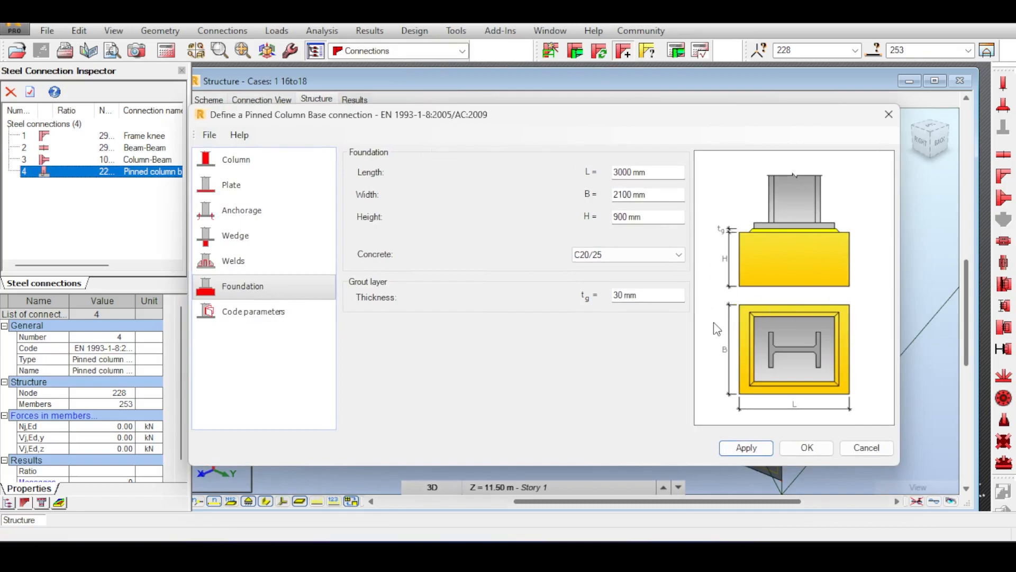
drag(498, 125, 519, 139)
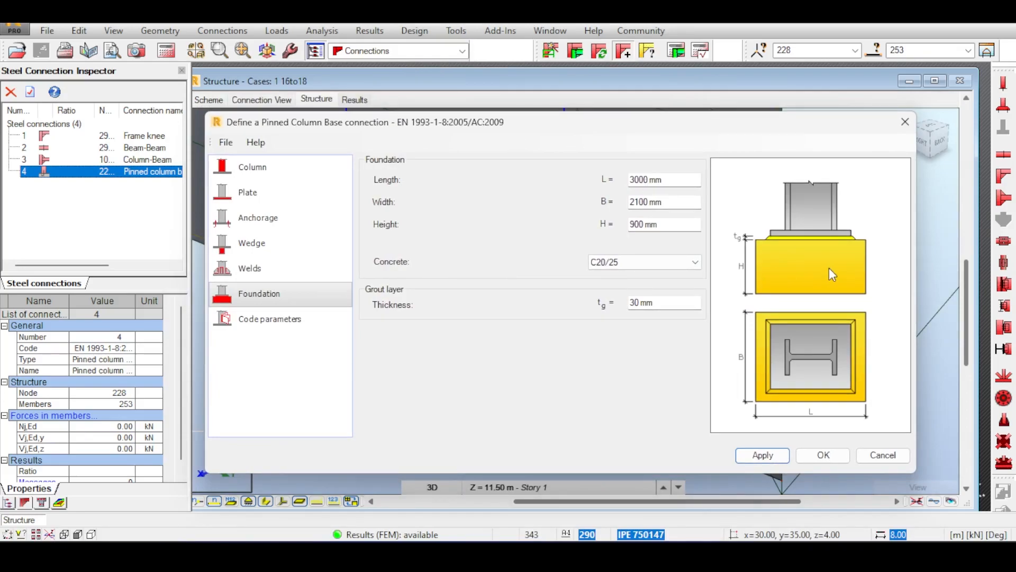
Step: Accept the pinned column base definition, calculate the connection and review its results note through to the weld checks and weakest component
click(823, 456)
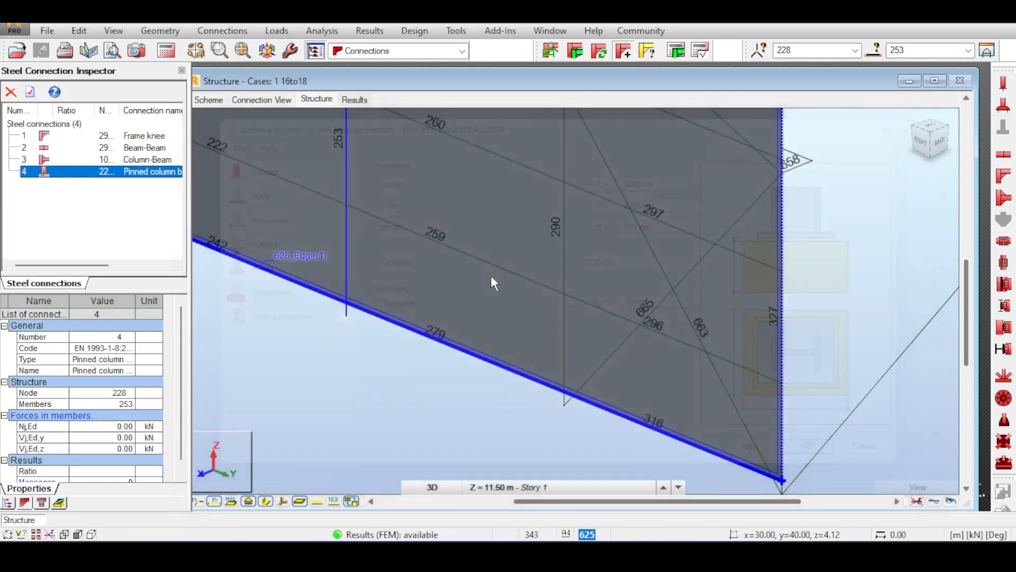
click(575, 51)
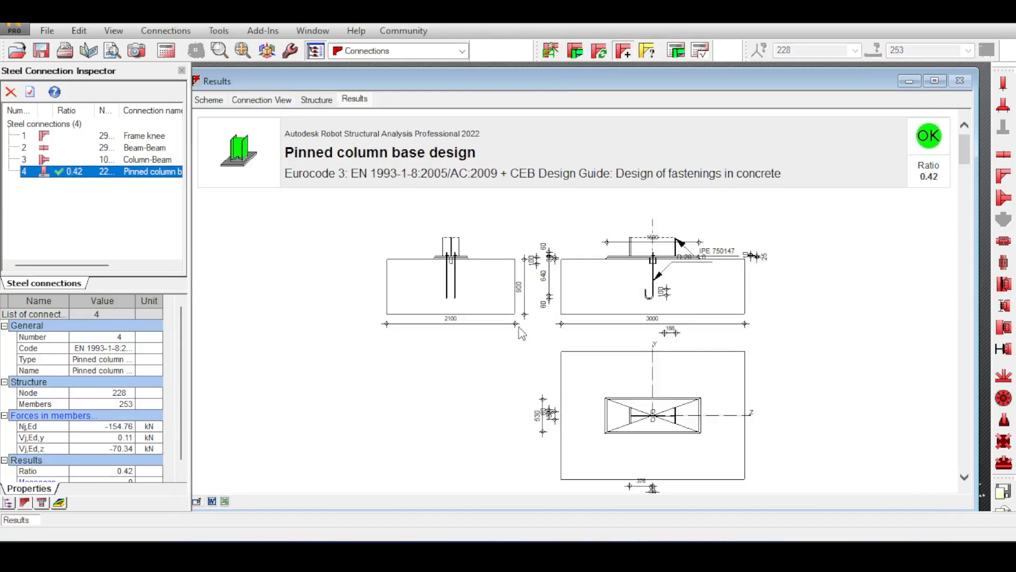
scroll(604, 281, down, 2)
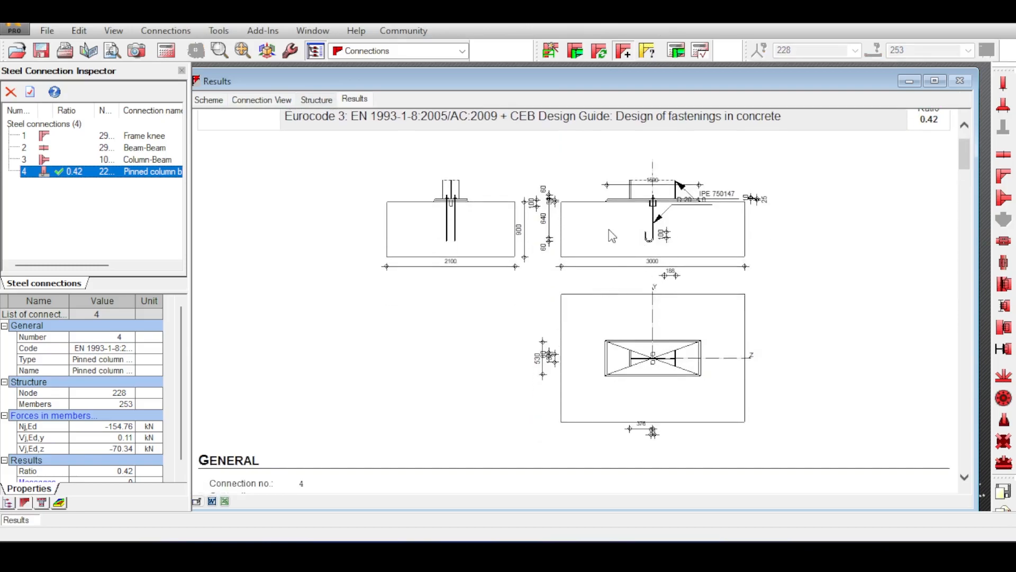
scroll(608, 231, down, 6)
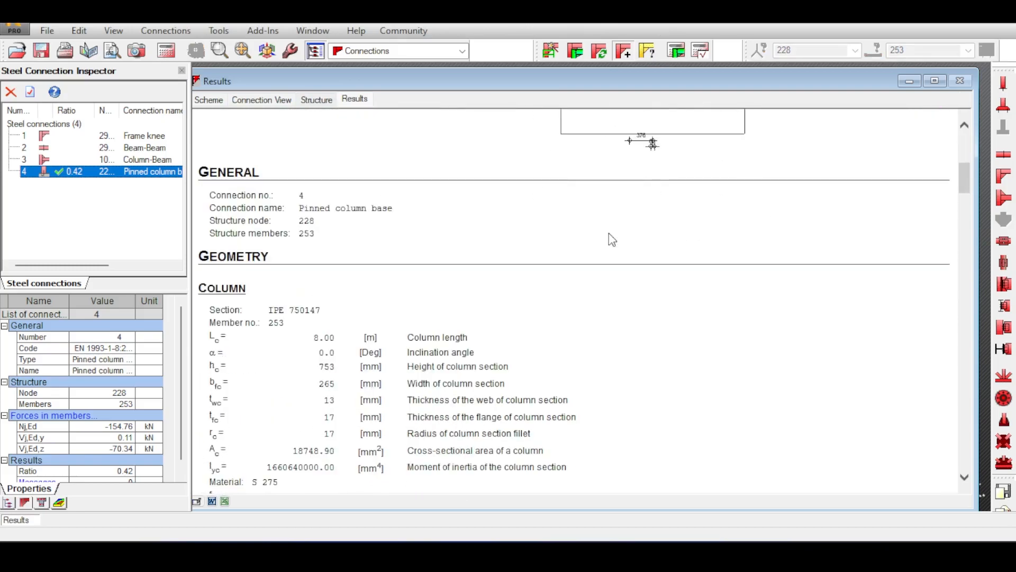
scroll(611, 240, up, 4)
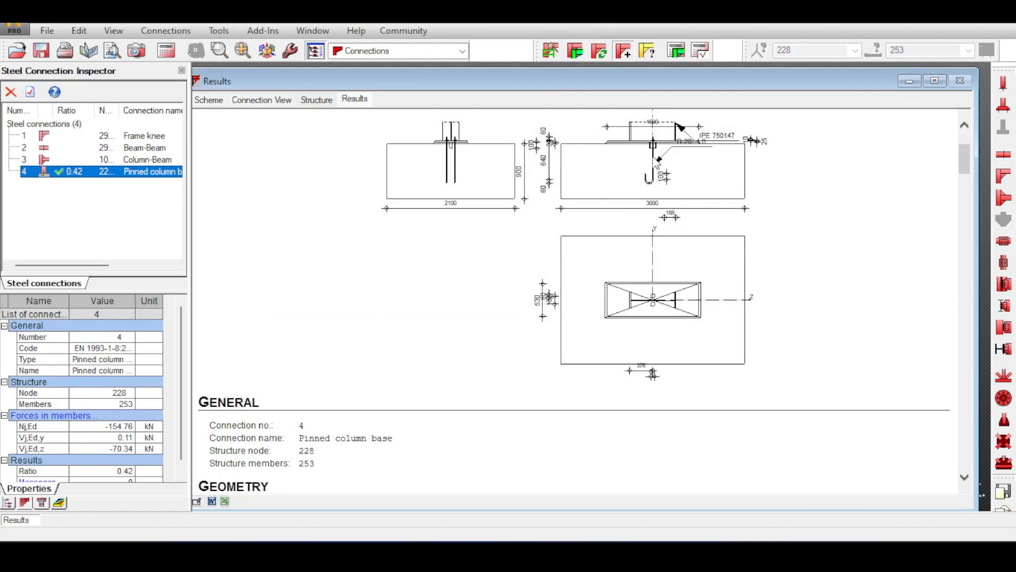
scroll(630, 211, down, 20)
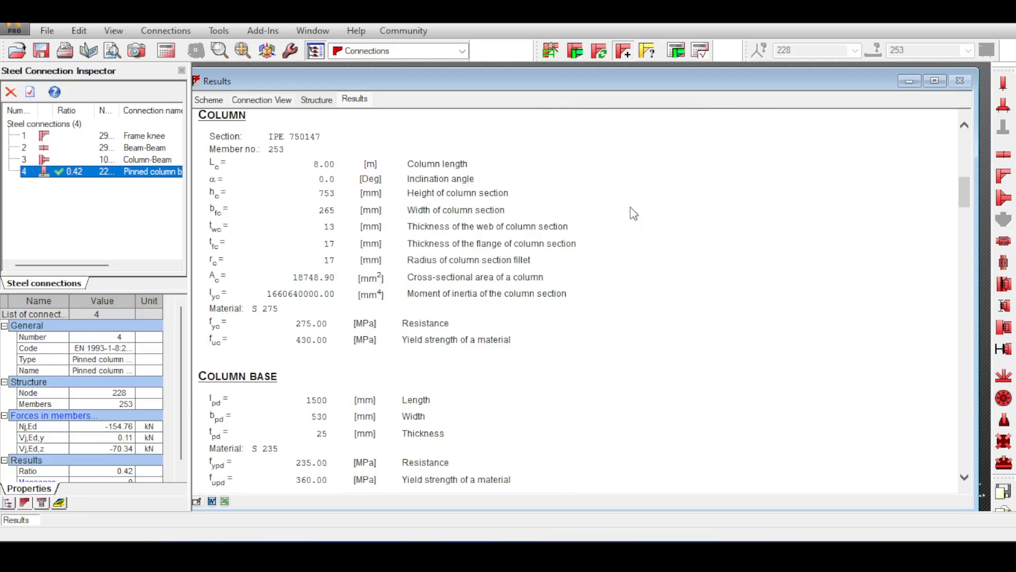
scroll(627, 216, down, 14)
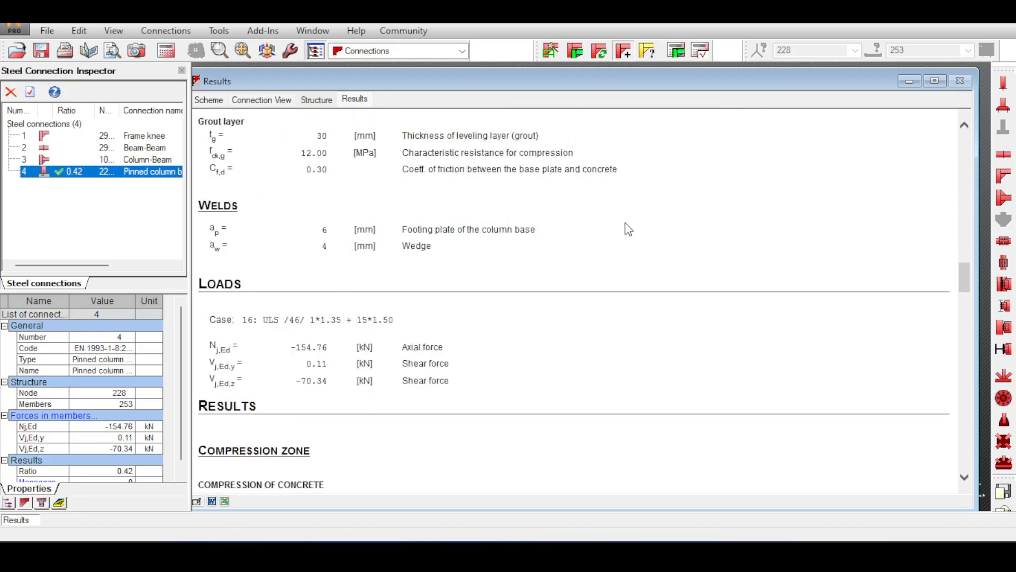
middle_click(645, 198)
middle_click(695, 436)
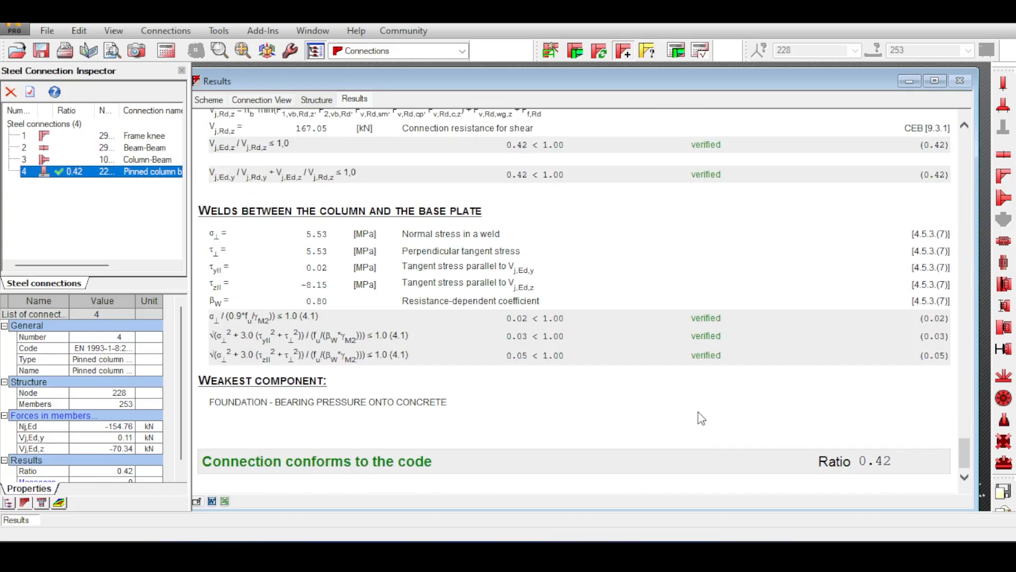
middle_click(700, 397)
middle_click(675, 123)
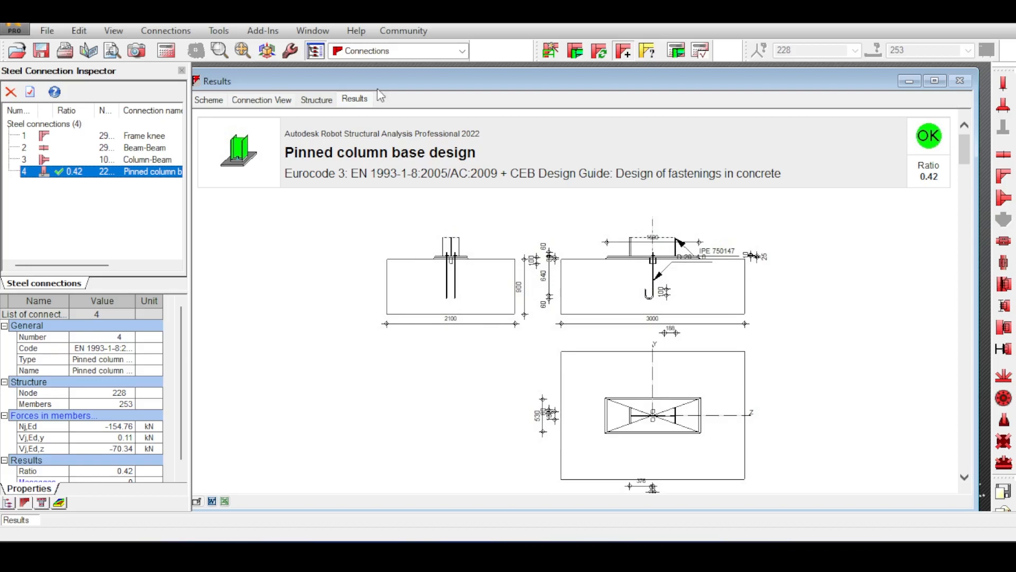
Step: Check the dimensions A, B and h1 of the foundation at node 228 in the Provided reinforcement layout and return to Connections
click(445, 50)
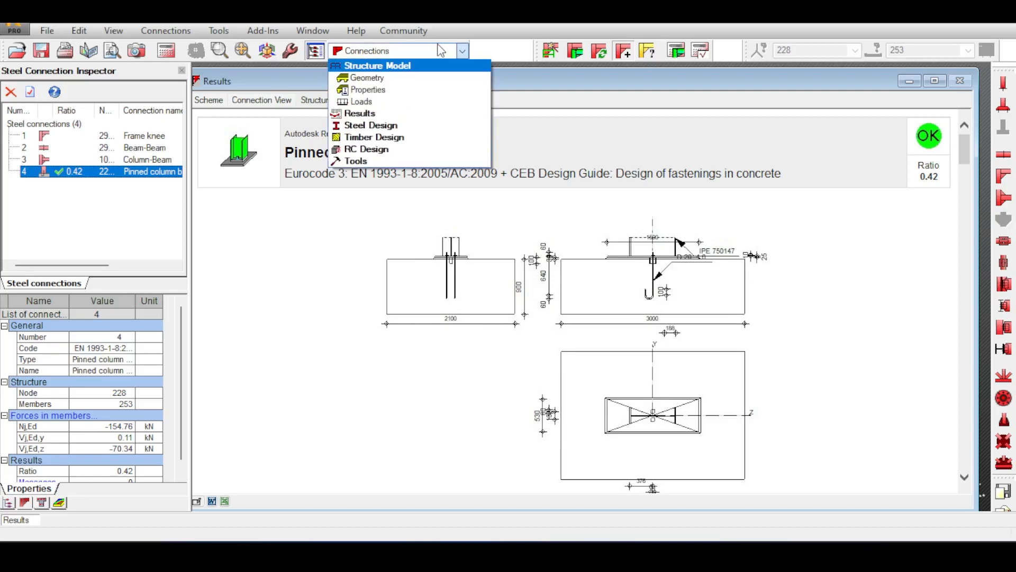
click(441, 51)
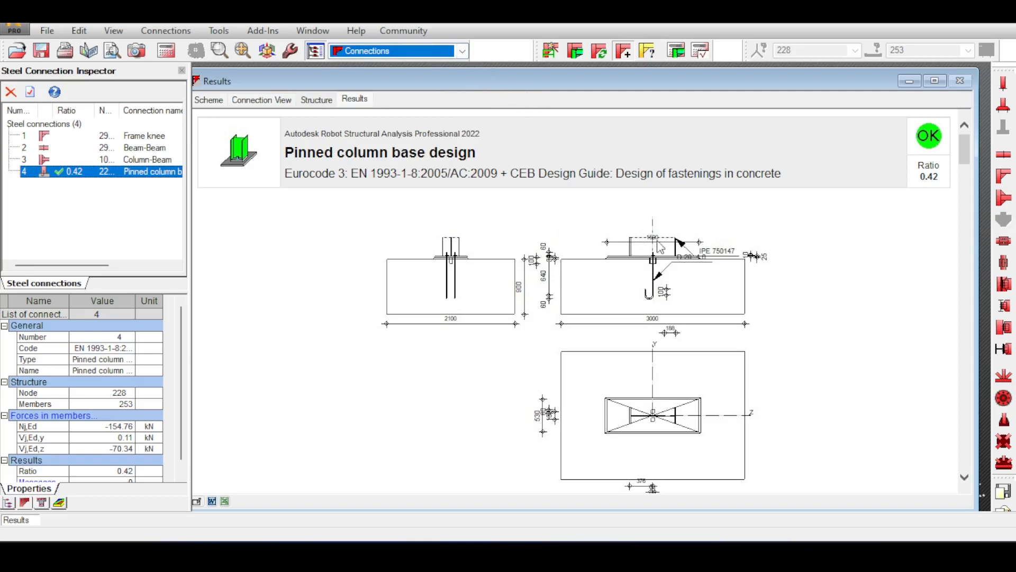
click(462, 52)
click(365, 148)
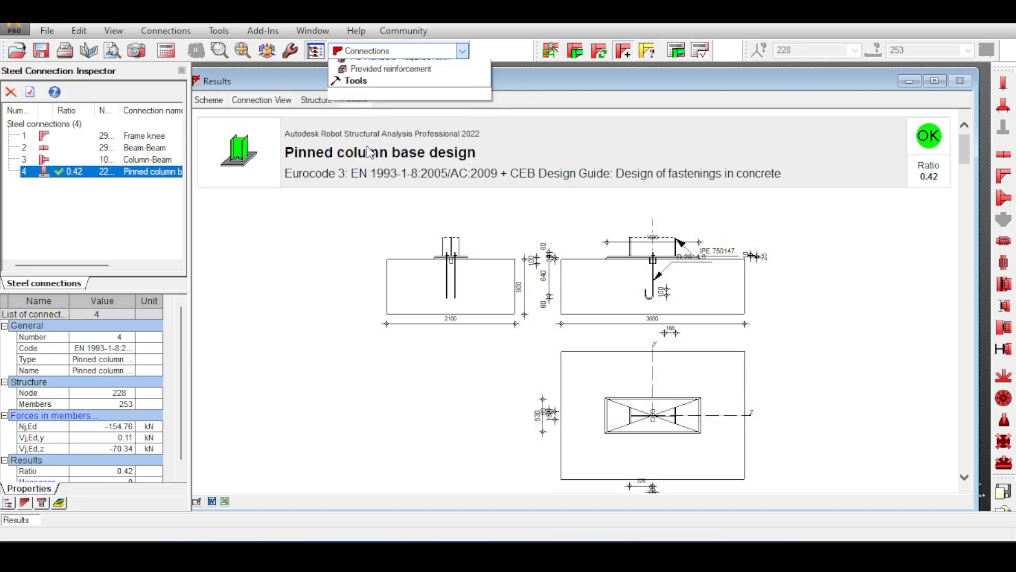
click(392, 185)
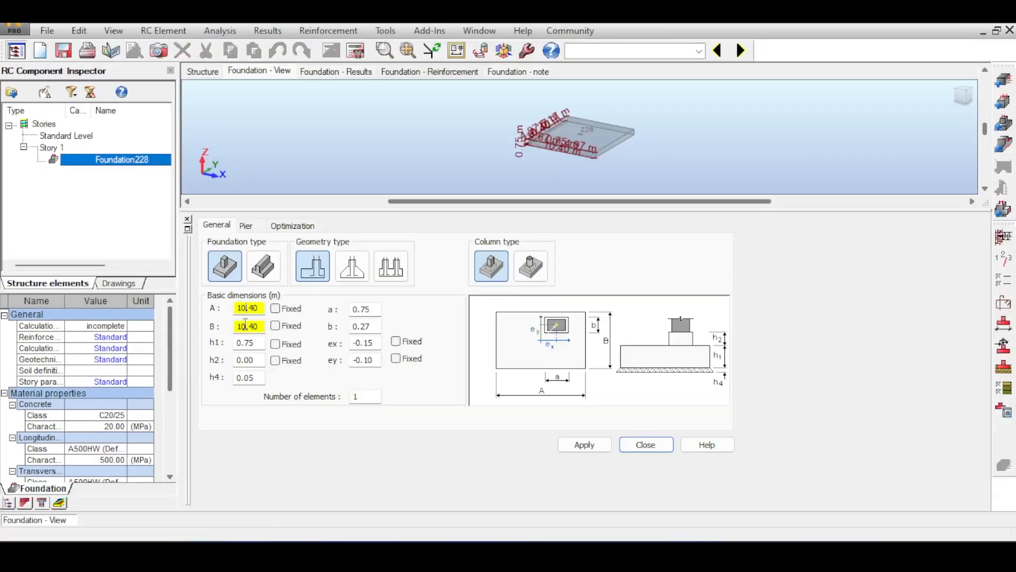
click(245, 325)
click(246, 343)
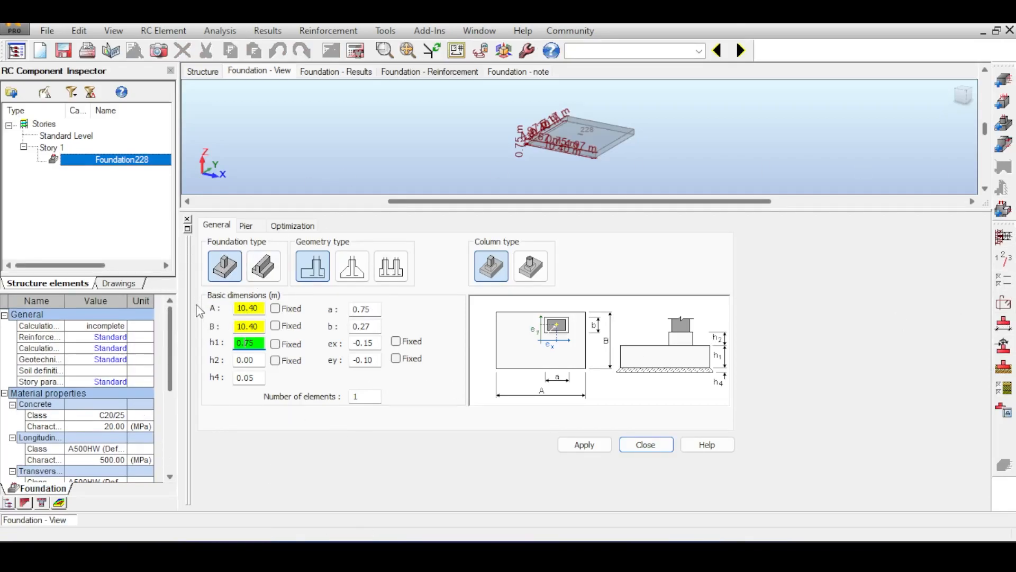
click(699, 51)
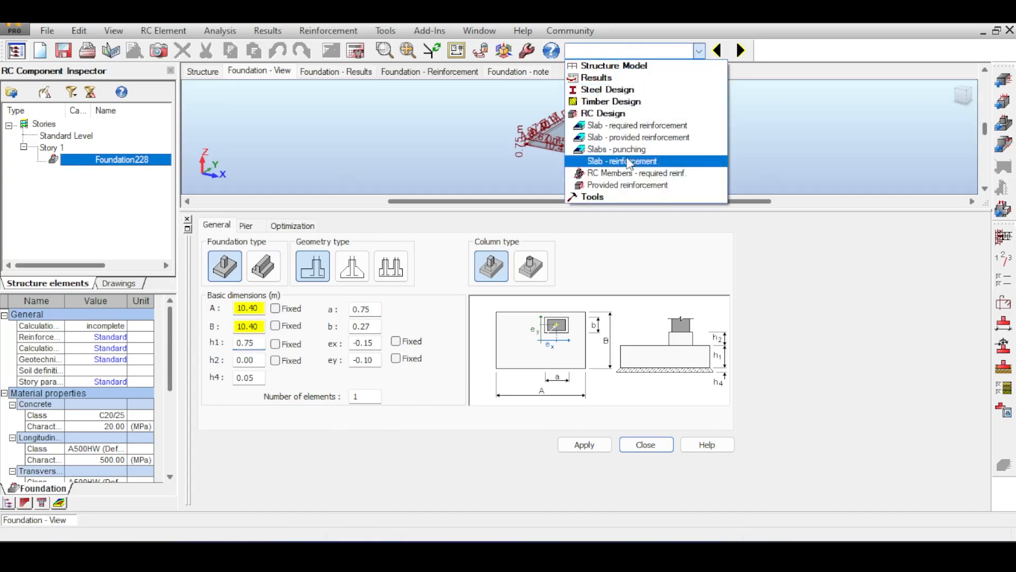
click(608, 89)
click(624, 113)
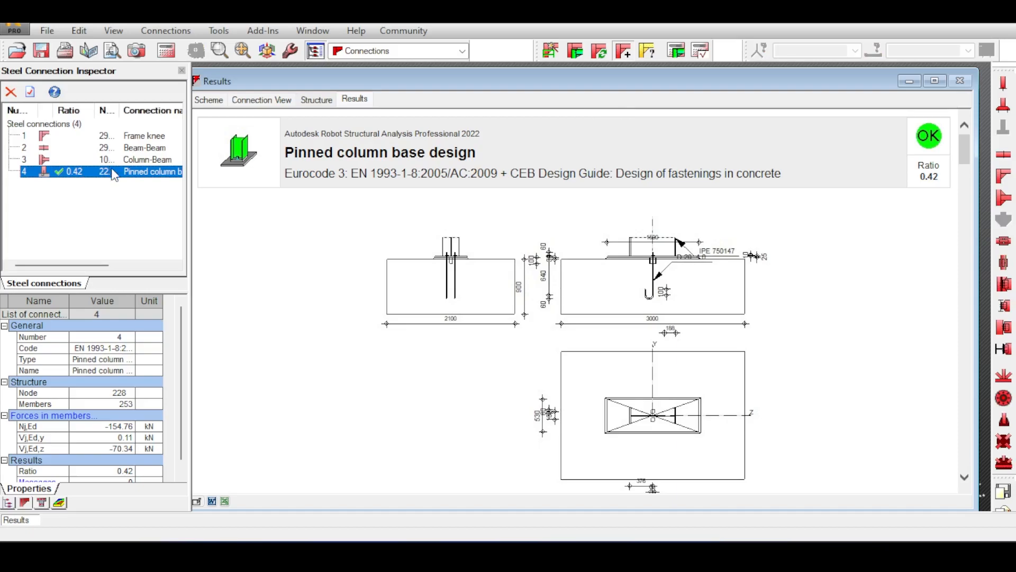
Step: Reopen connection 4's definition, check its foundation dimensions, change the anchorage to a four-anchor arrangement and display the connection in 3D
double_click(109, 171)
click(672, 180)
key(Tab)
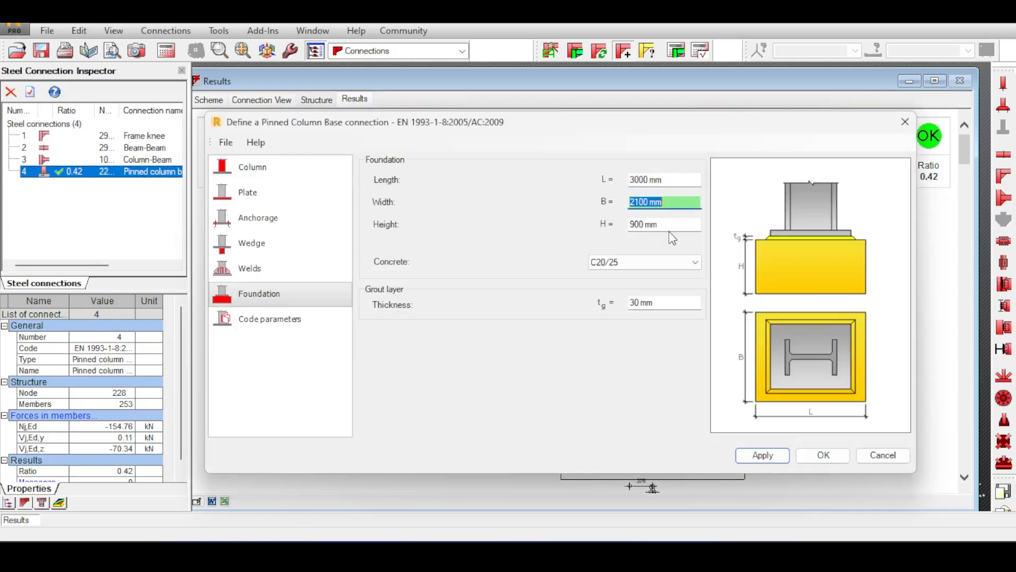
click(674, 224)
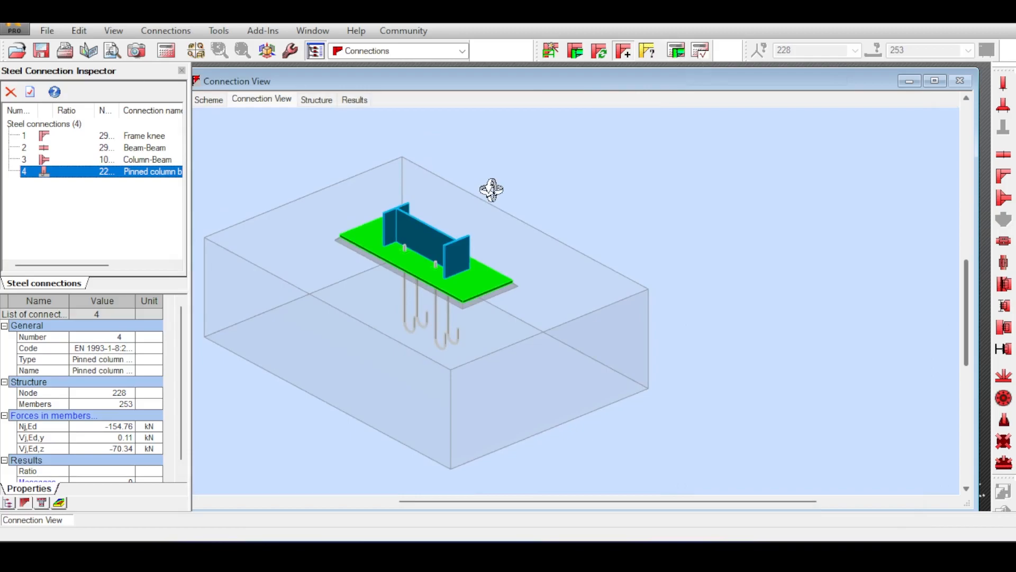
middle_drag(731, 307, 704, 302)
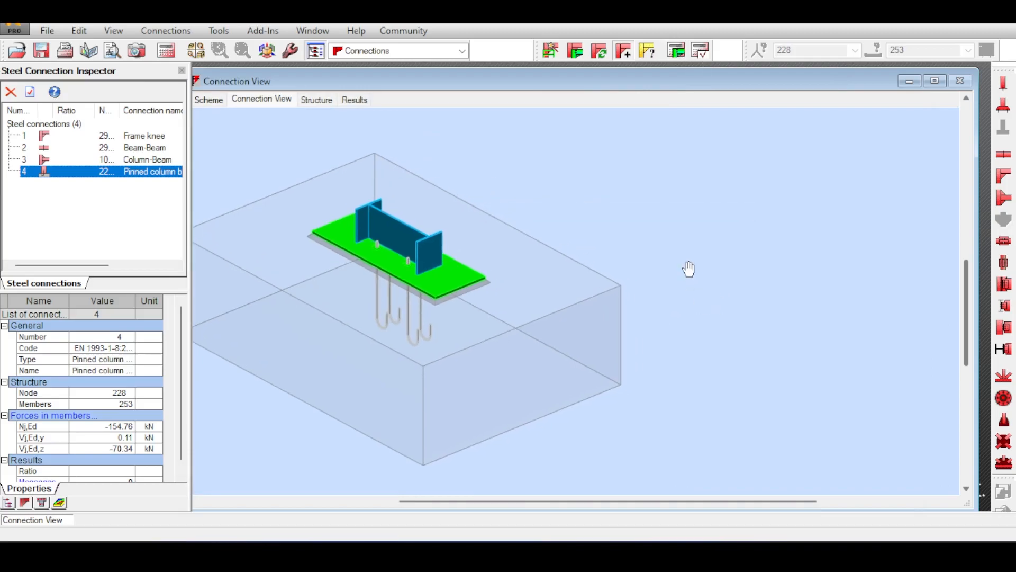